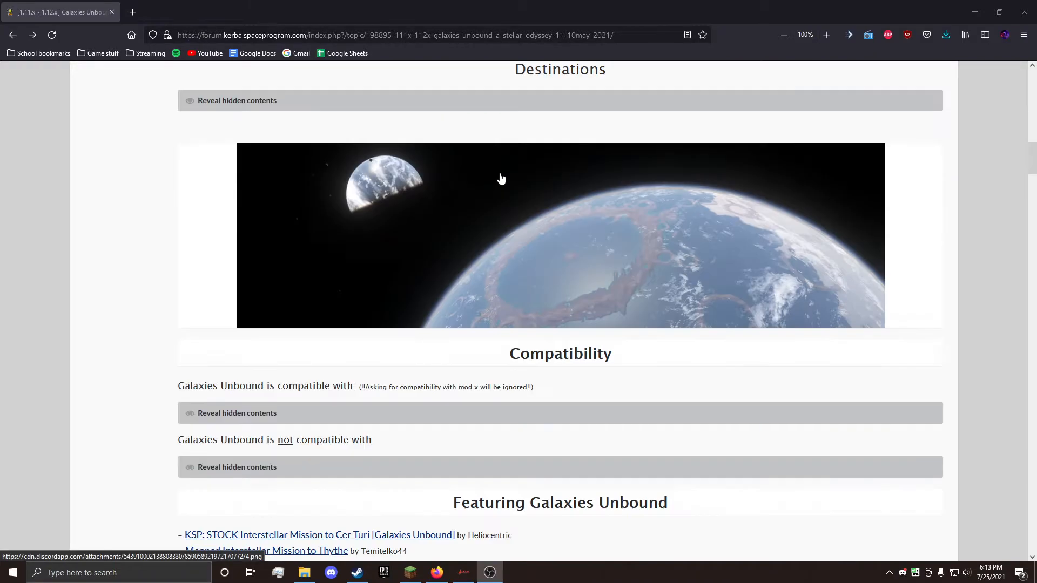
Step: Switch to File Explorer, look inside the GameData folder of the Kerbal Space Program install, and return to the parent folder
scroll(316, 391, up, 5)
scroll(316, 390, up, 20)
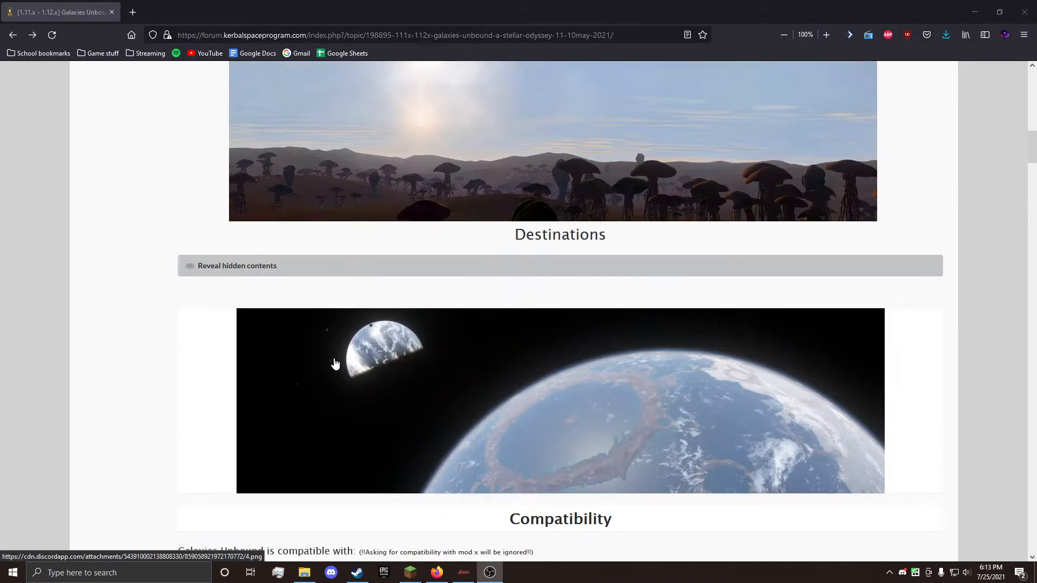
scroll(345, 346, down, 6)
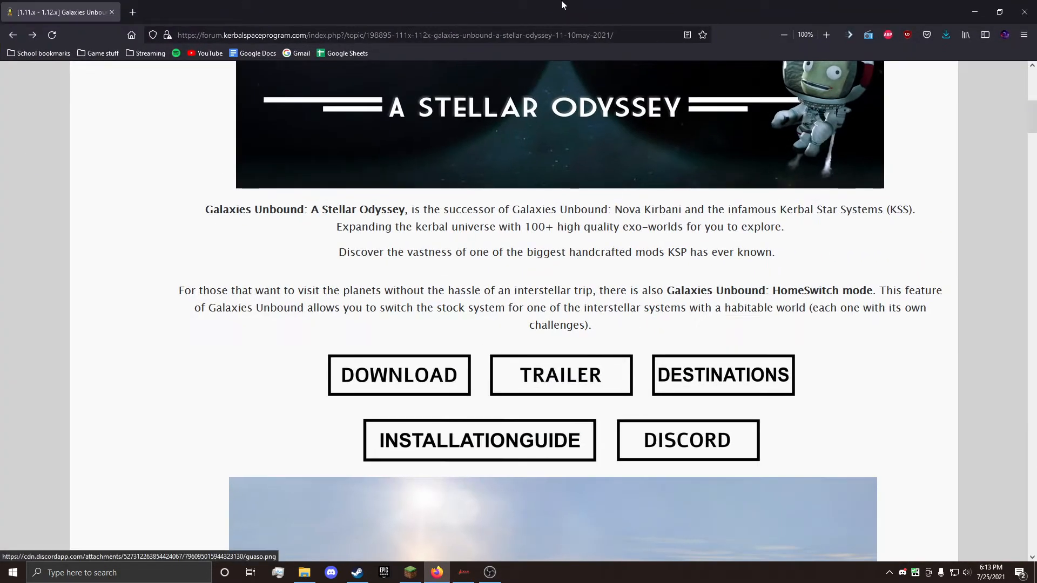
drag(561, 4, 560, 186)
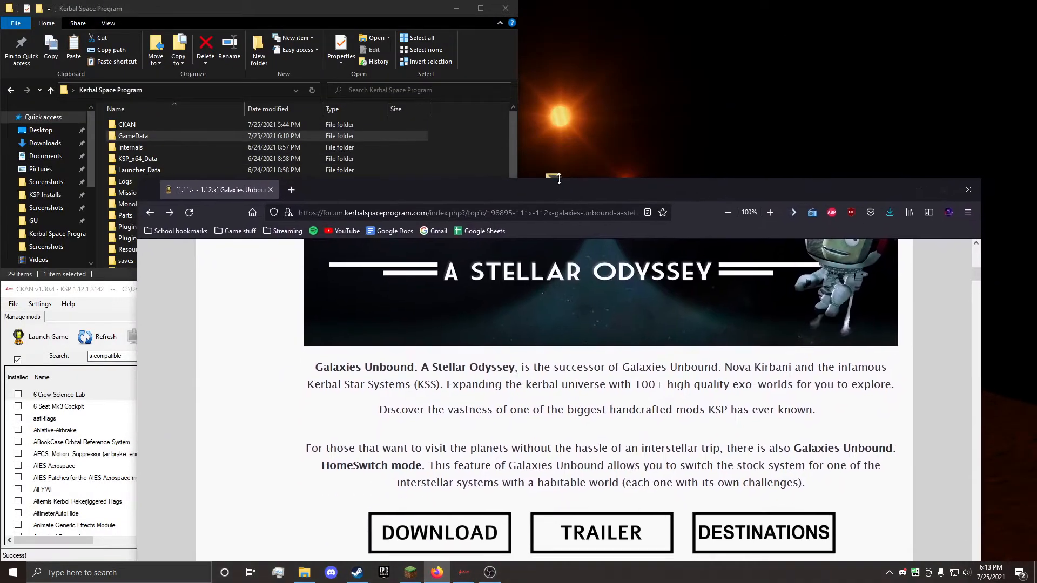
click(456, 150)
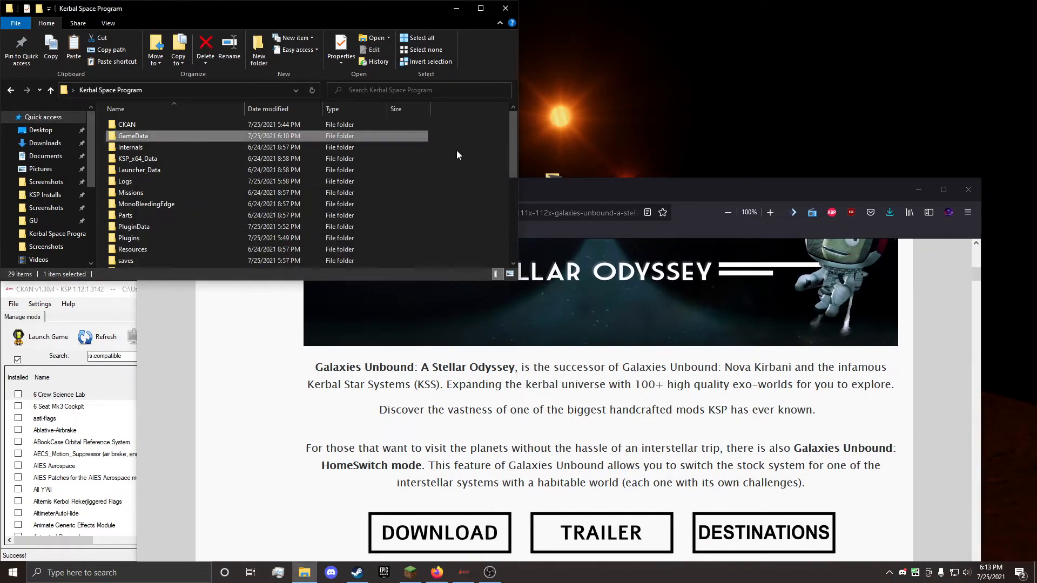
double_click(166, 134)
click(11, 90)
Step: Return to the browser and open the Galaxies Unbound download page on GitHub at the release's list of assets
click(526, 383)
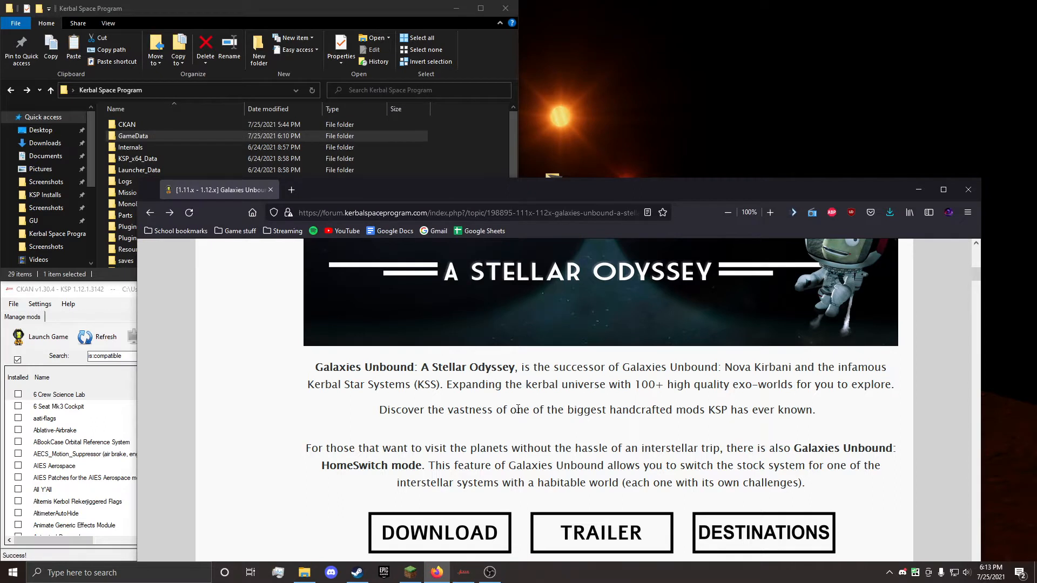
drag(516, 466, 427, 464)
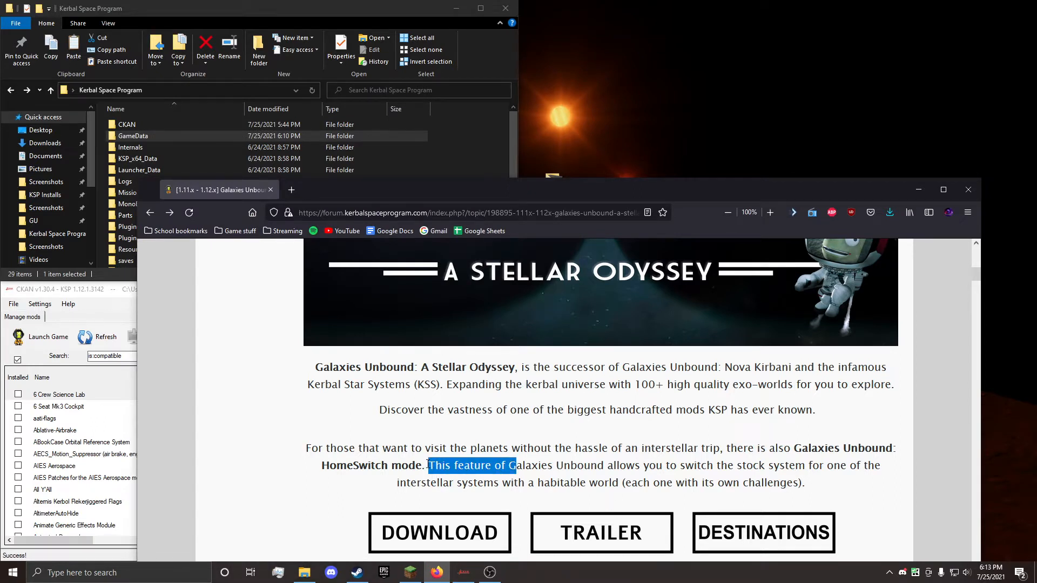
click(432, 465)
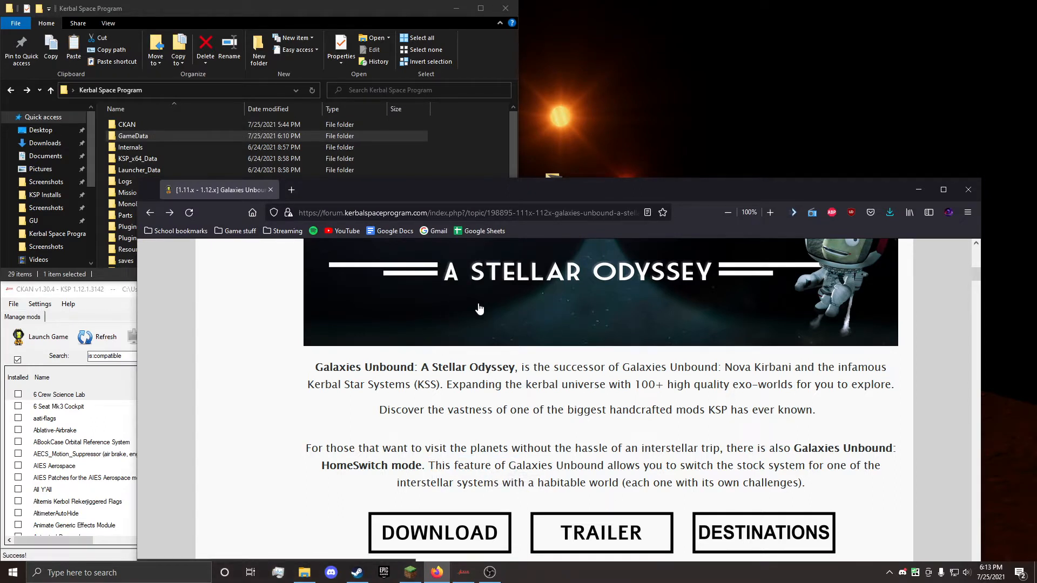
drag(566, 197, 475, 0)
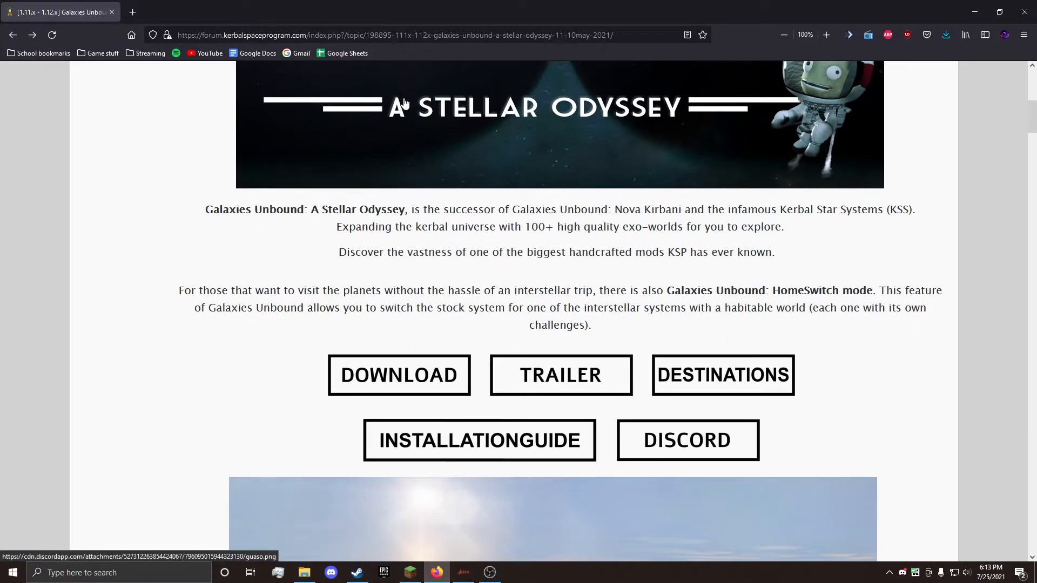
click(406, 364)
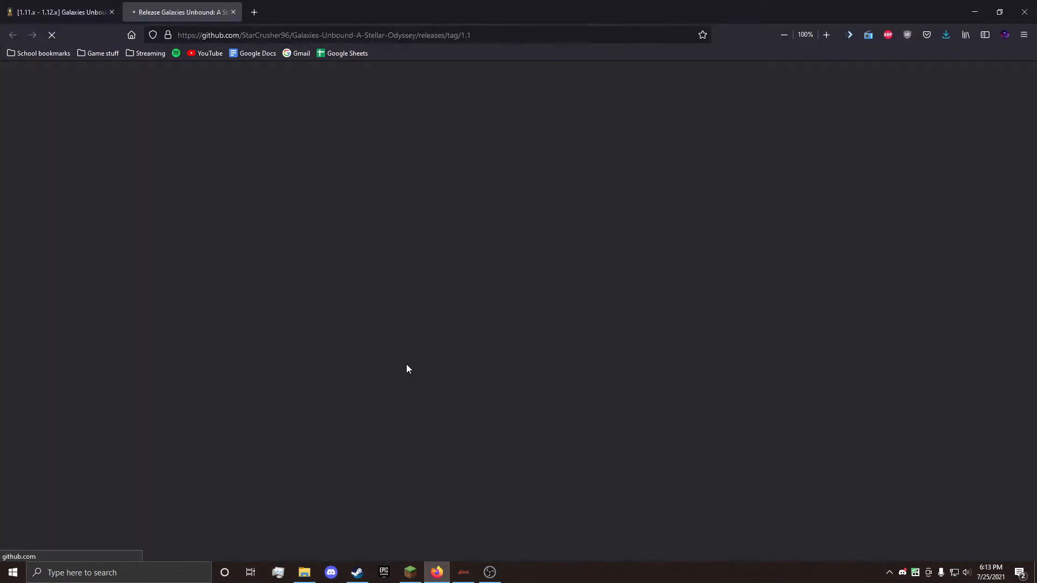
middle_click(158, 7)
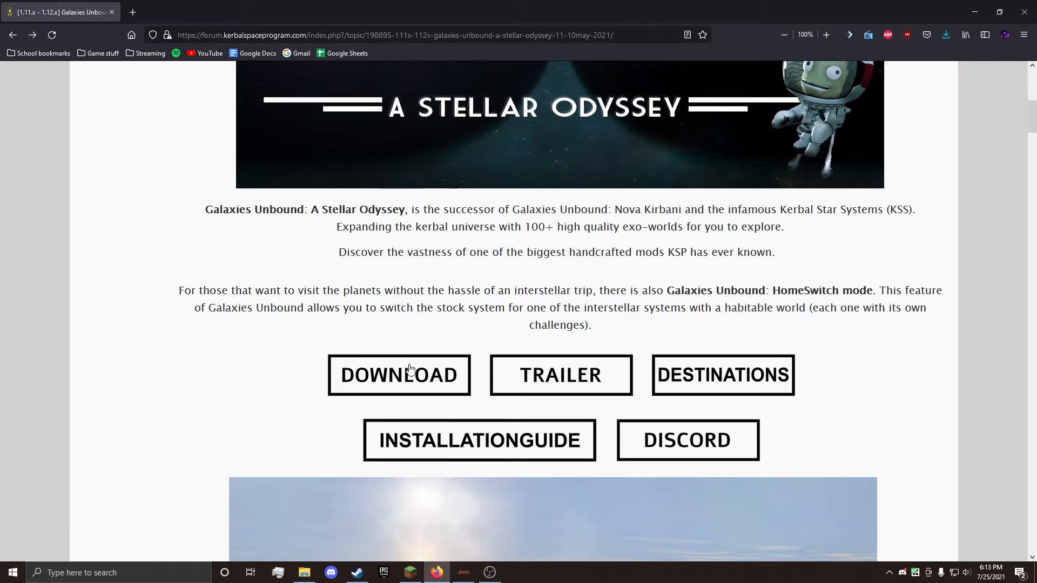
click(409, 368)
scroll(568, 255, down, 8)
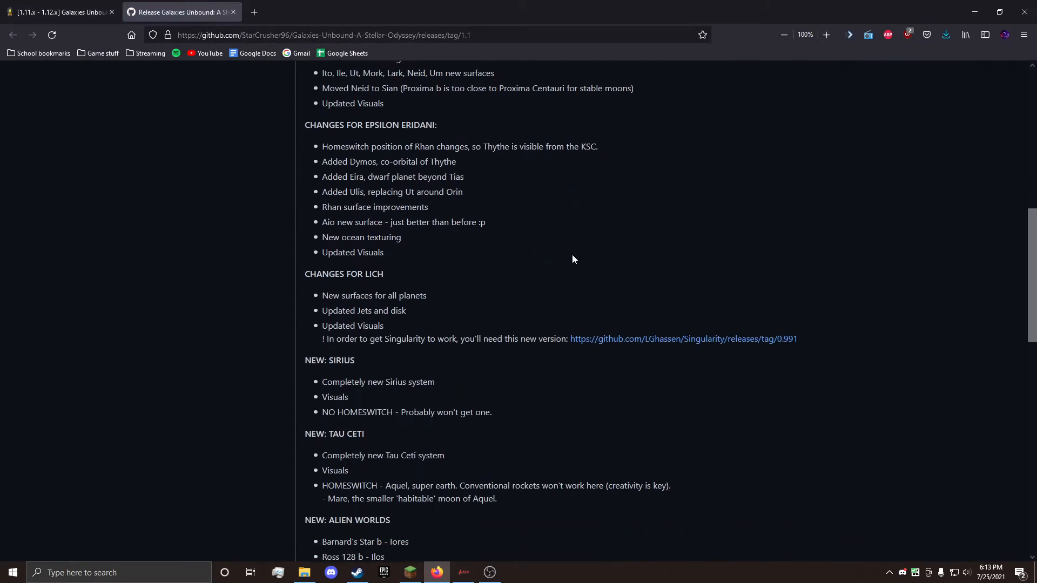
scroll(573, 255, down, 12)
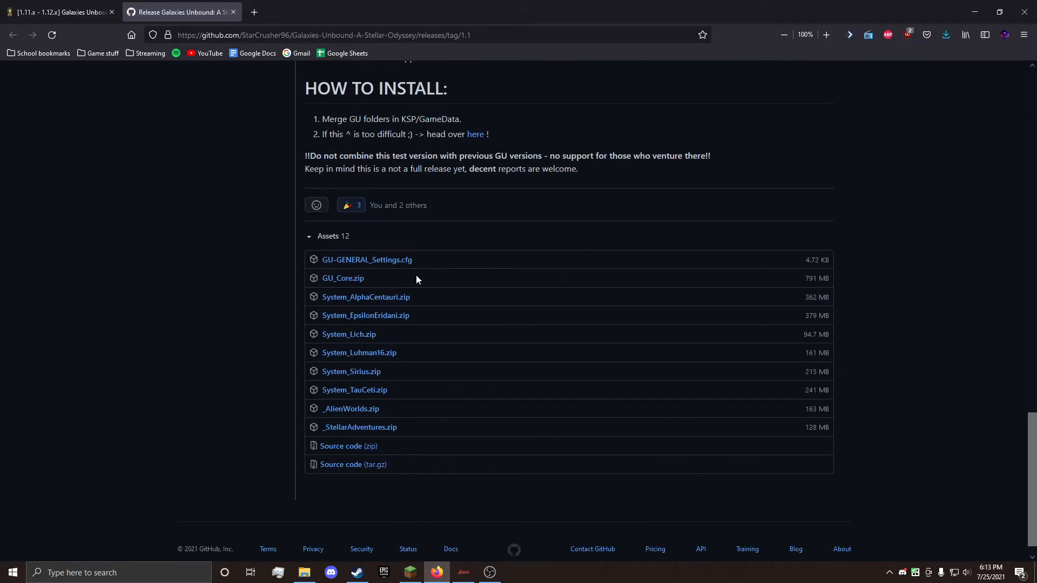
Step: Examine the release assets: GU_Core.zip, the System archives, and the _AlienWorlds.zip and _StellarAdventures.zip packs
drag(335, 285, 322, 283)
click(448, 275)
drag(398, 391, 303, 296)
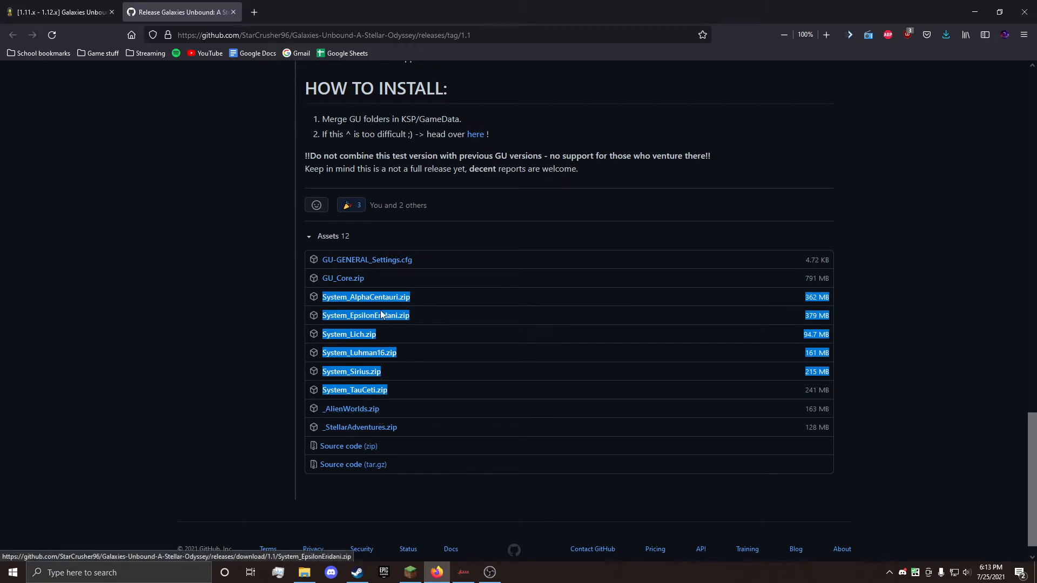
click(415, 297)
triple_click(348, 299)
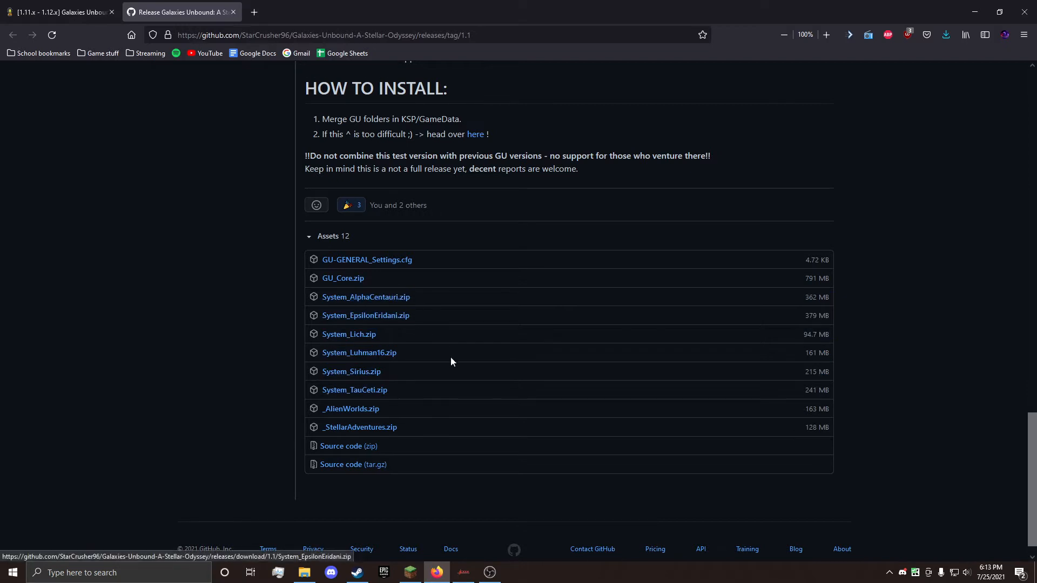
drag(407, 424, 347, 413)
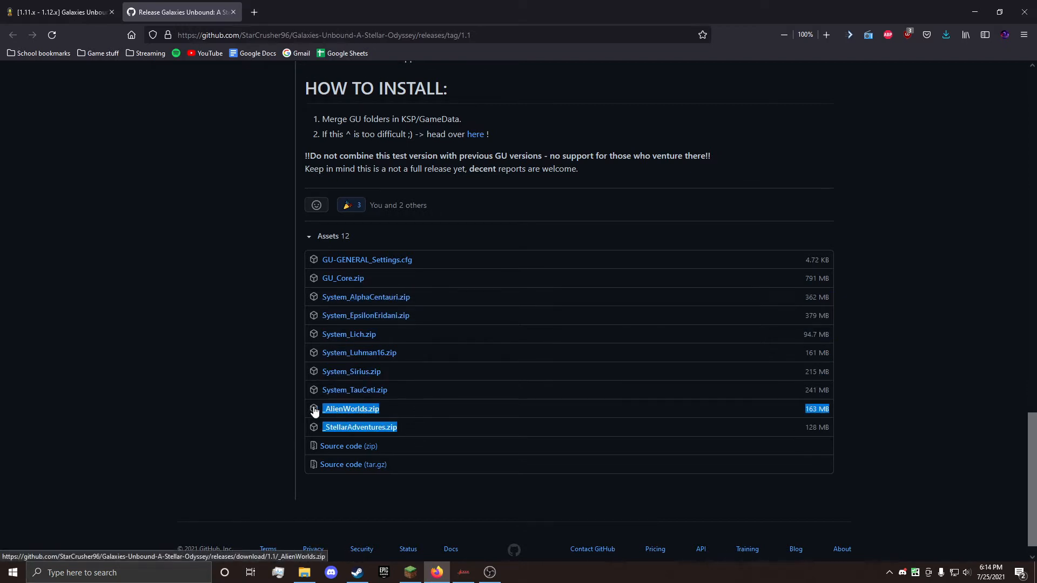
click(397, 414)
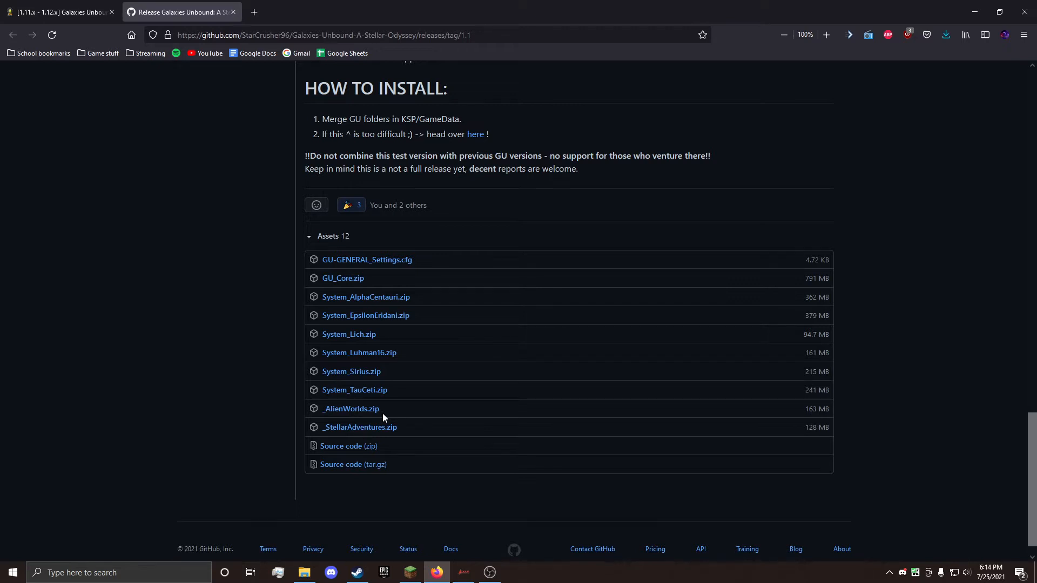
drag(383, 413, 322, 415)
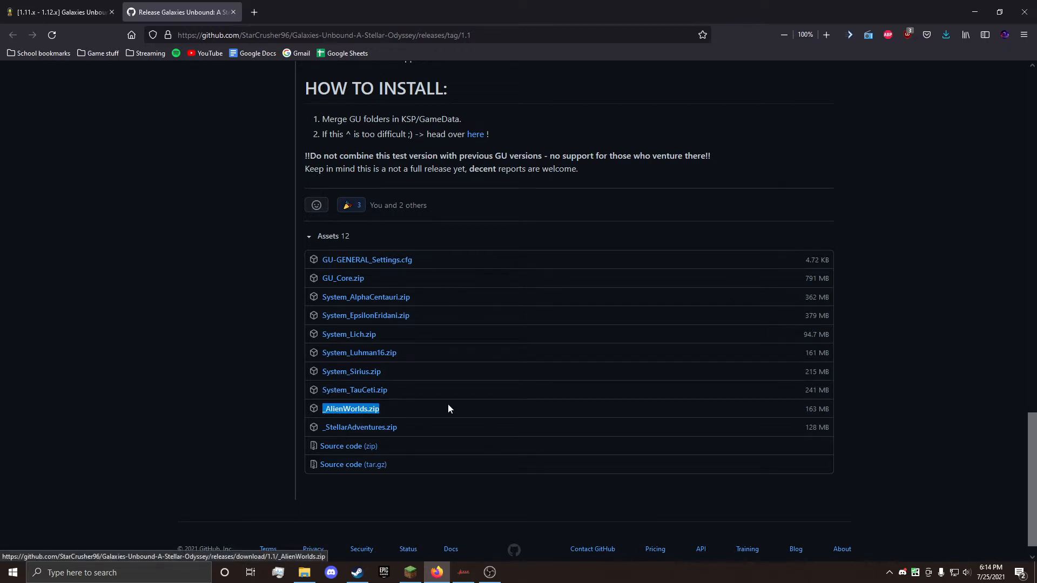
click(448, 409)
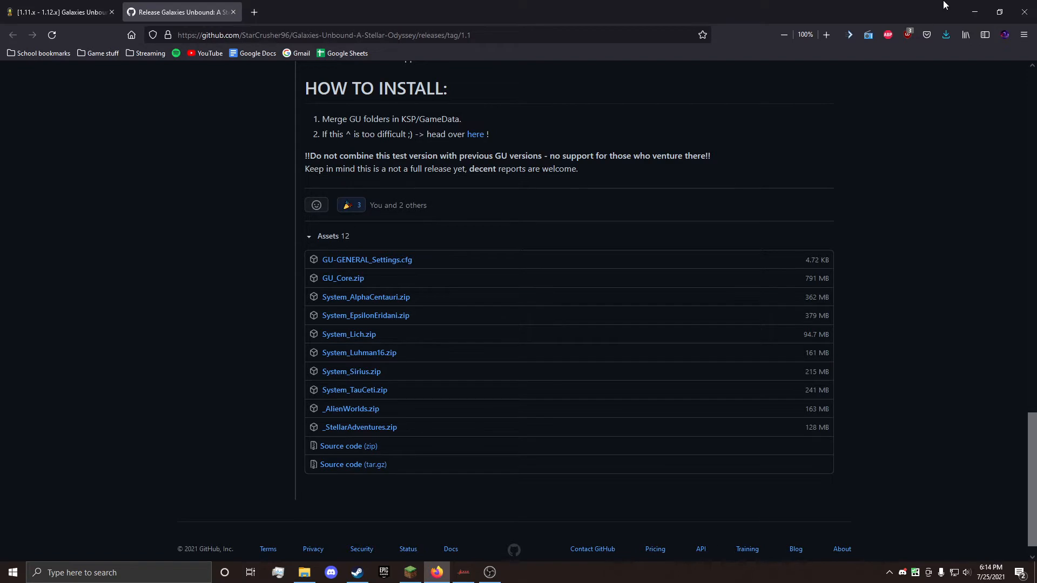
Step: Minimize the browser and check the GU_Core, _StellarAdventures and System_AlphaCentauri archives on the desktop
click(975, 12)
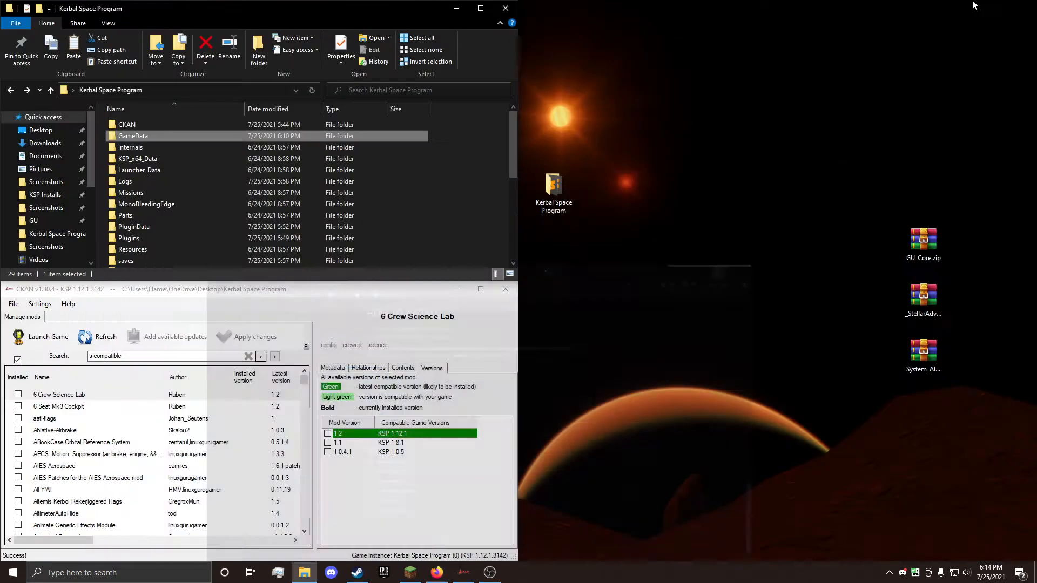
click(926, 236)
click(924, 354)
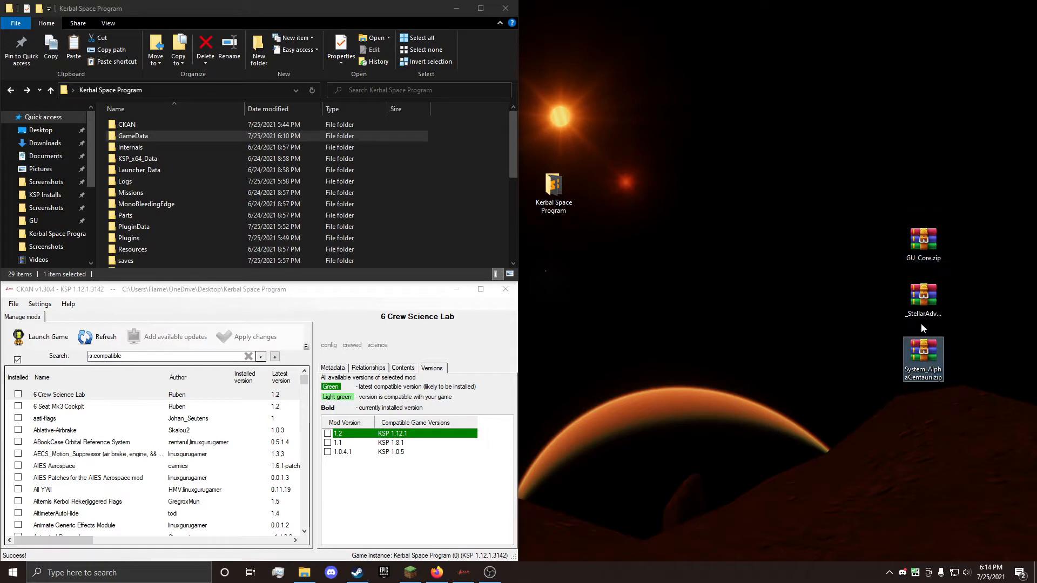
click(922, 318)
click(808, 229)
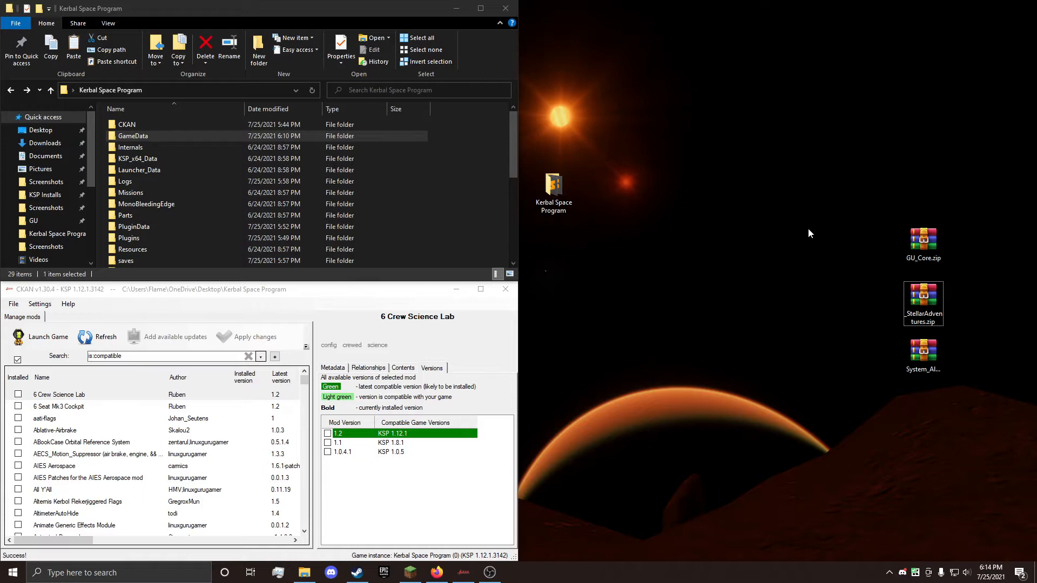
Step: Switch to CKAN and allow mods for game versions 1.12, 1.9 and 1.3 as additionally compatible
drag(268, 289, 447, 106)
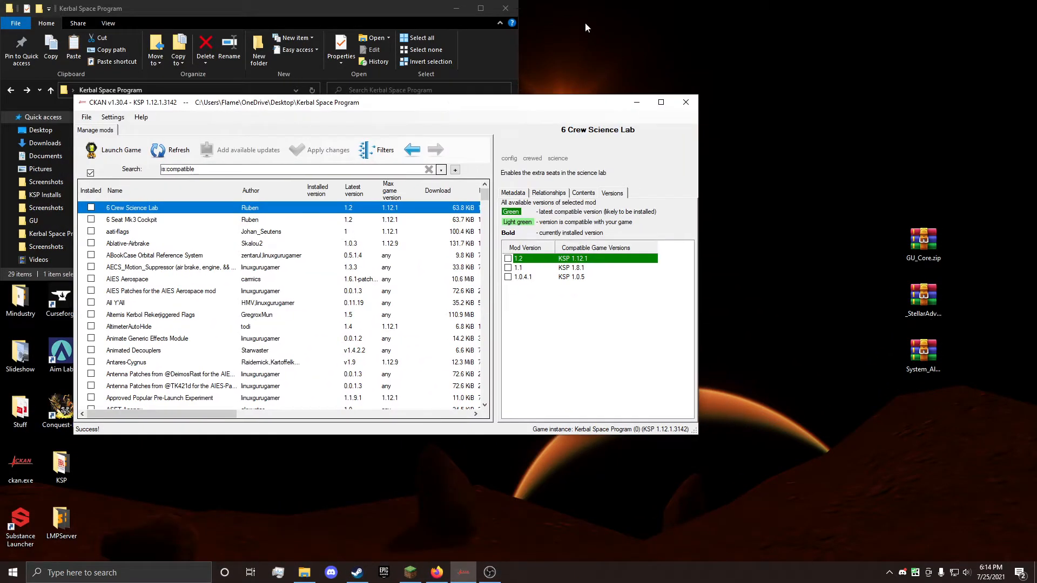
scroll(408, 266, down, 3)
scroll(408, 270, up, 3)
click(111, 118)
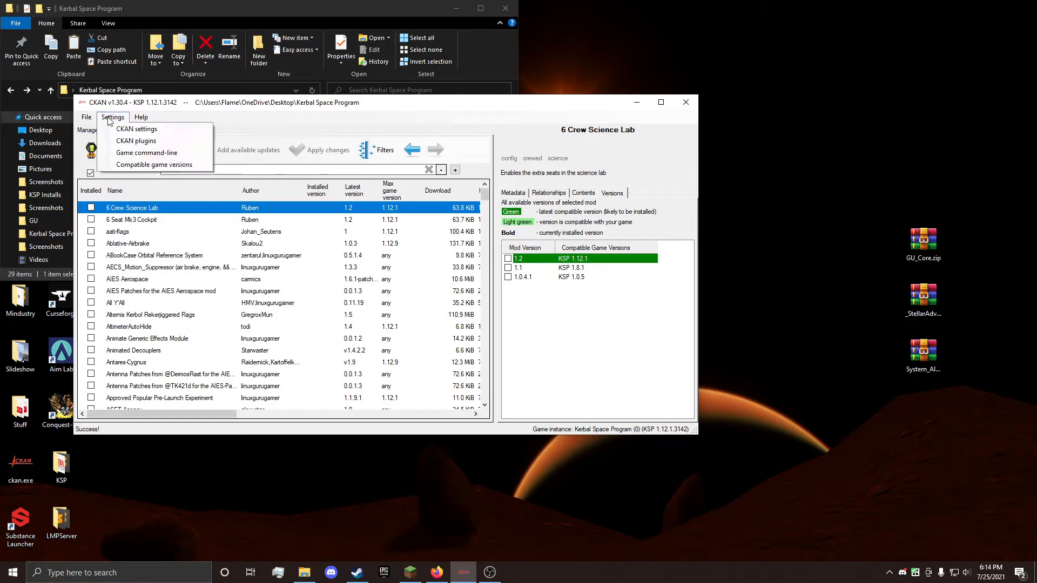
click(150, 165)
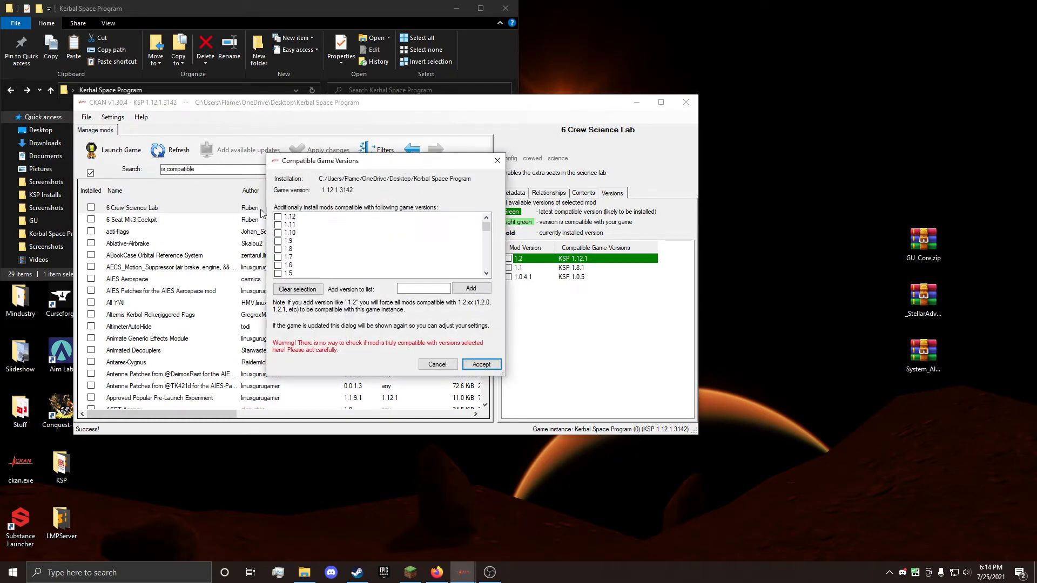
click(277, 217)
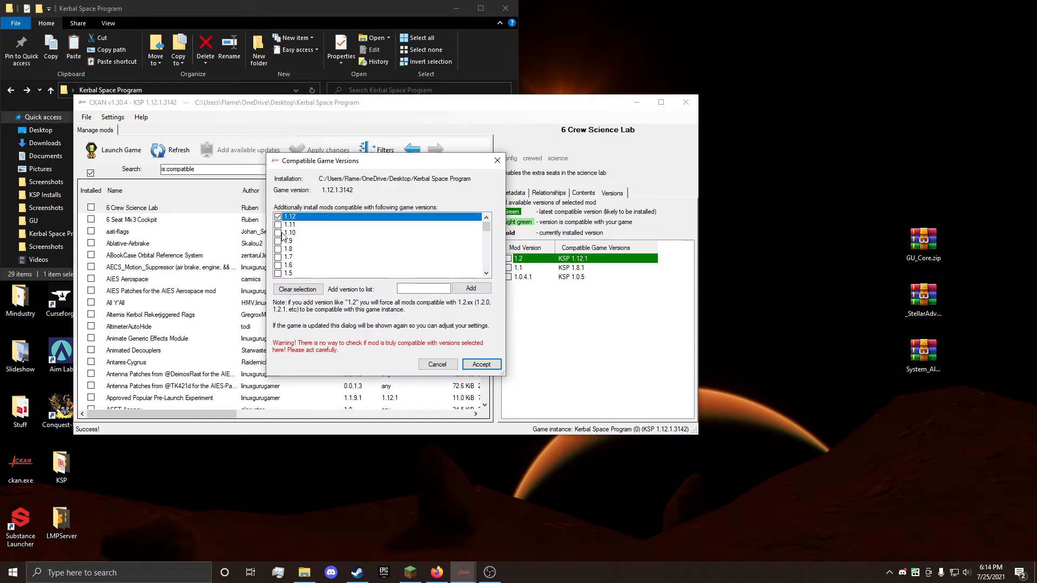
click(279, 241)
scroll(288, 240, down, 1)
click(279, 265)
click(481, 365)
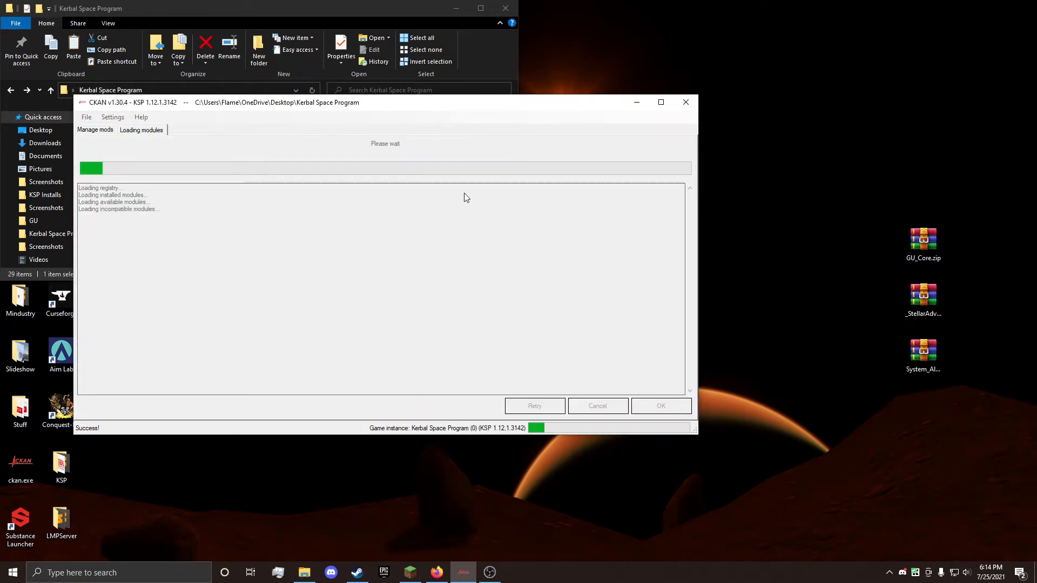
Step: Search the compatible mods for "koper" and install Kopernicus Planetary System Modifier with its dependencies, without the suggested KittopiaTech
click(214, 169)
text(kope)
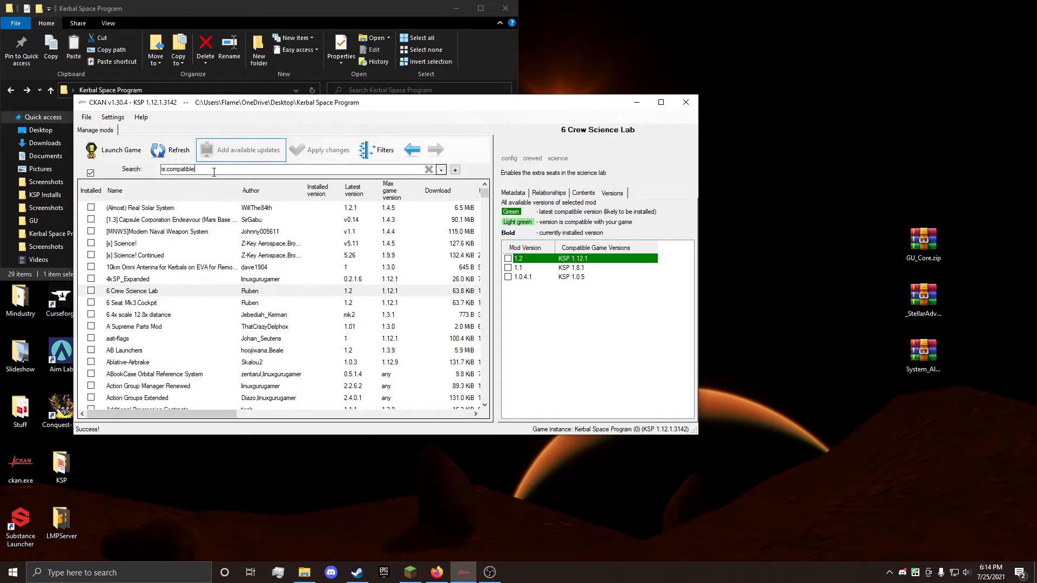
text(r)
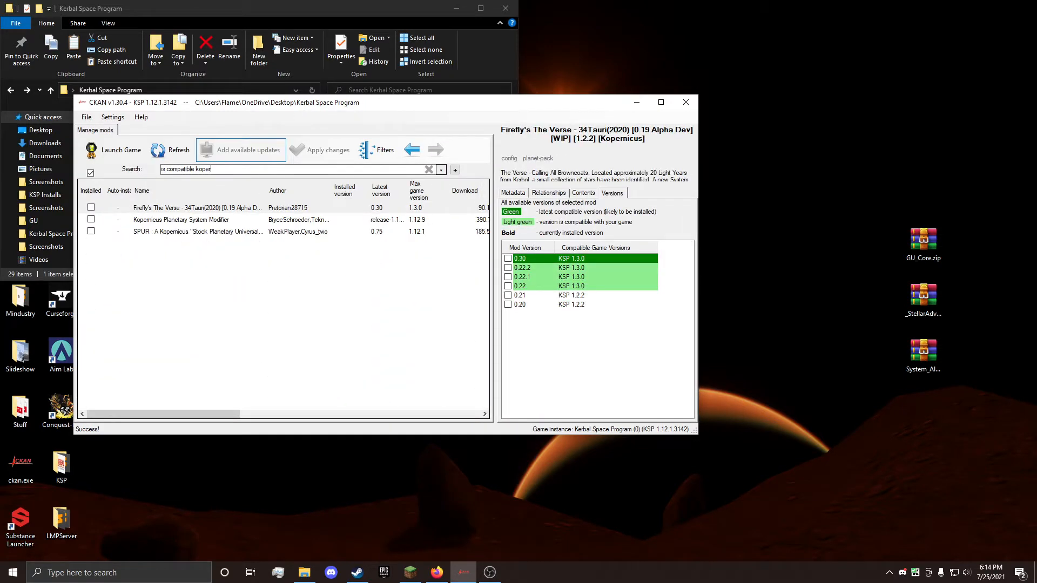
click(87, 221)
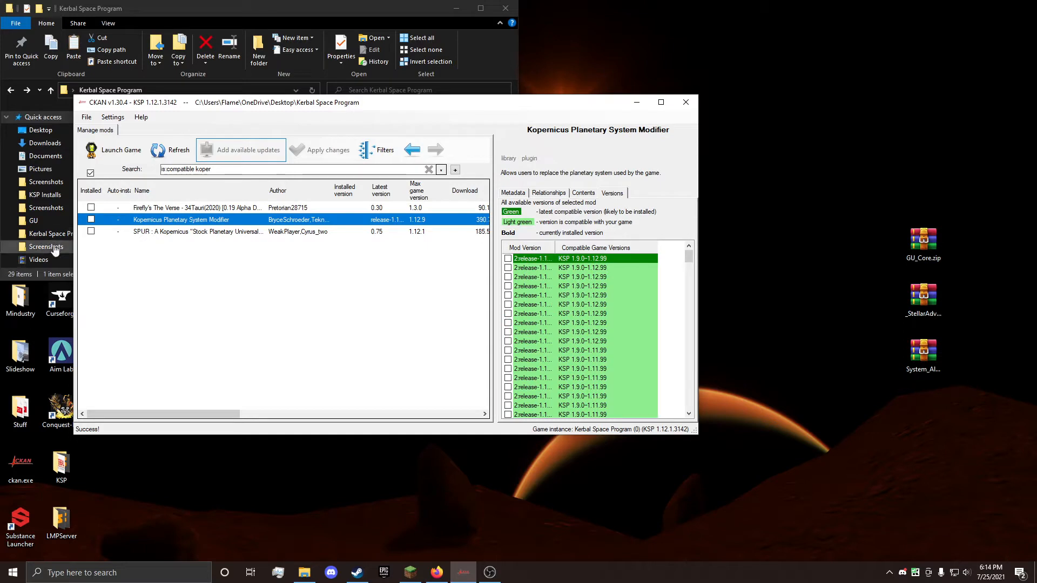
click(92, 219)
click(329, 150)
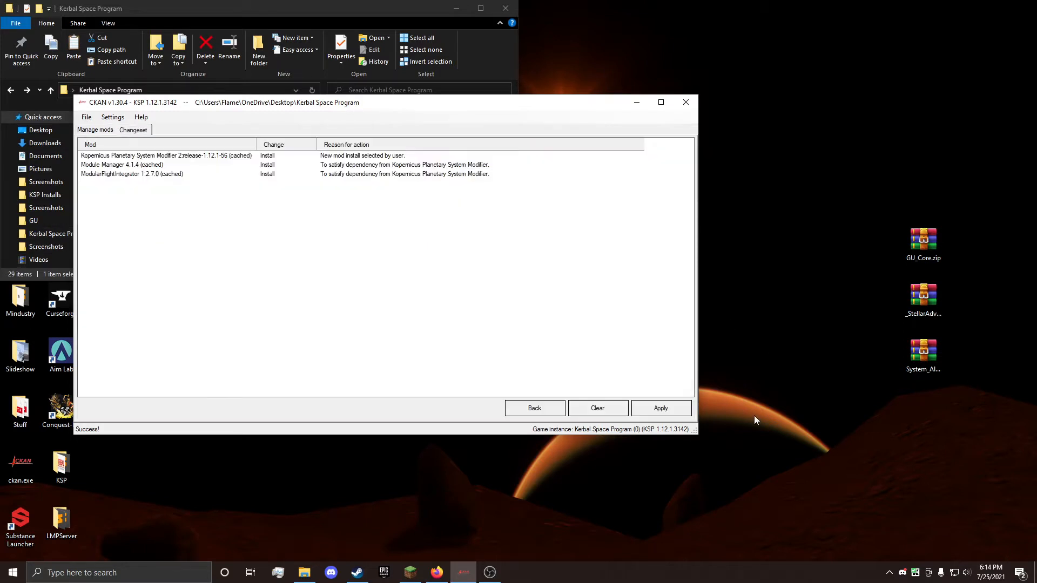
click(678, 410)
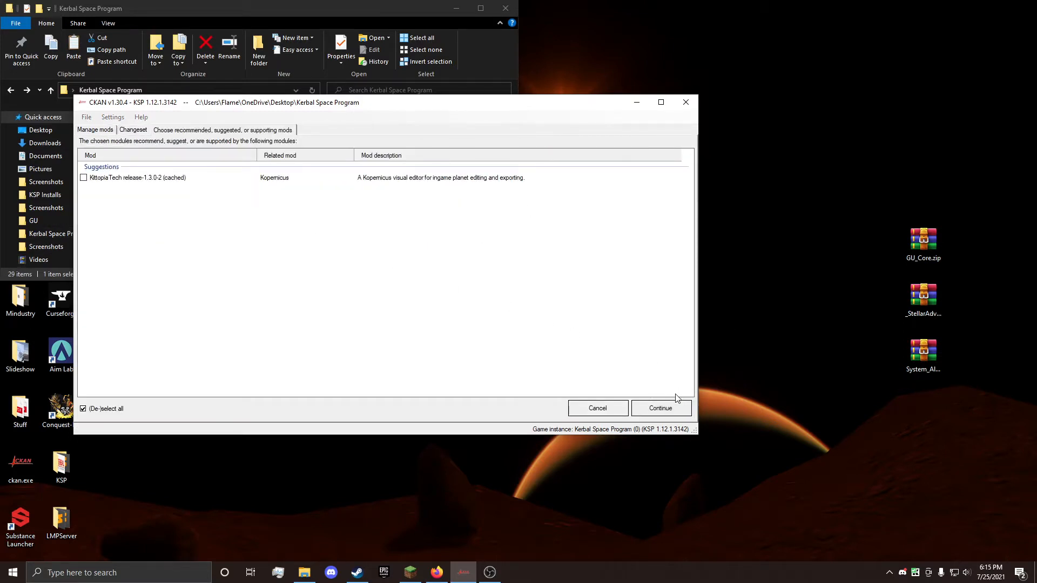
click(678, 408)
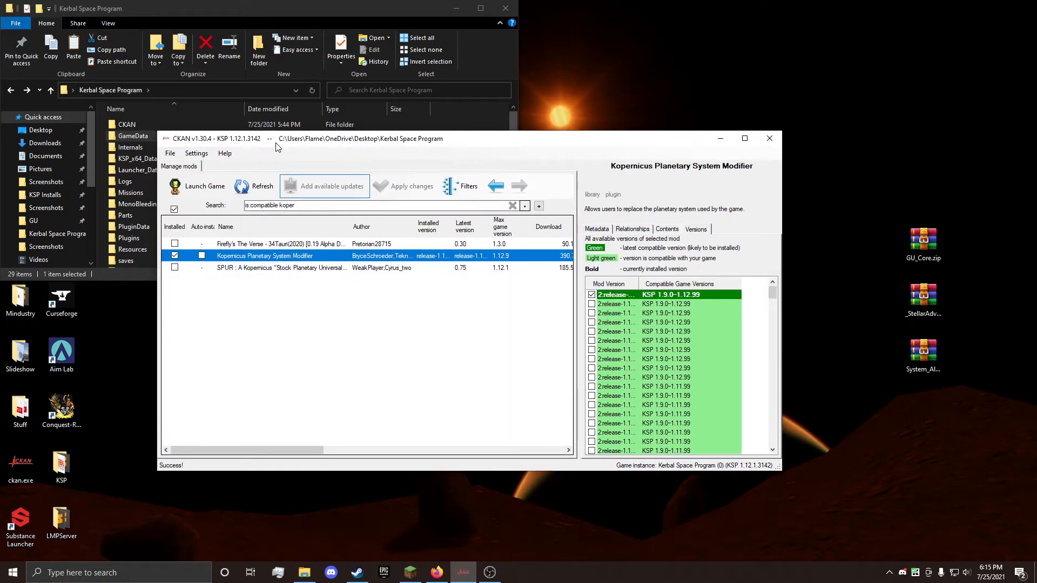
Step: Search the compatible mods for "eve" and mark Environmental Visual Enhancements Redux for installation
click(304, 206)
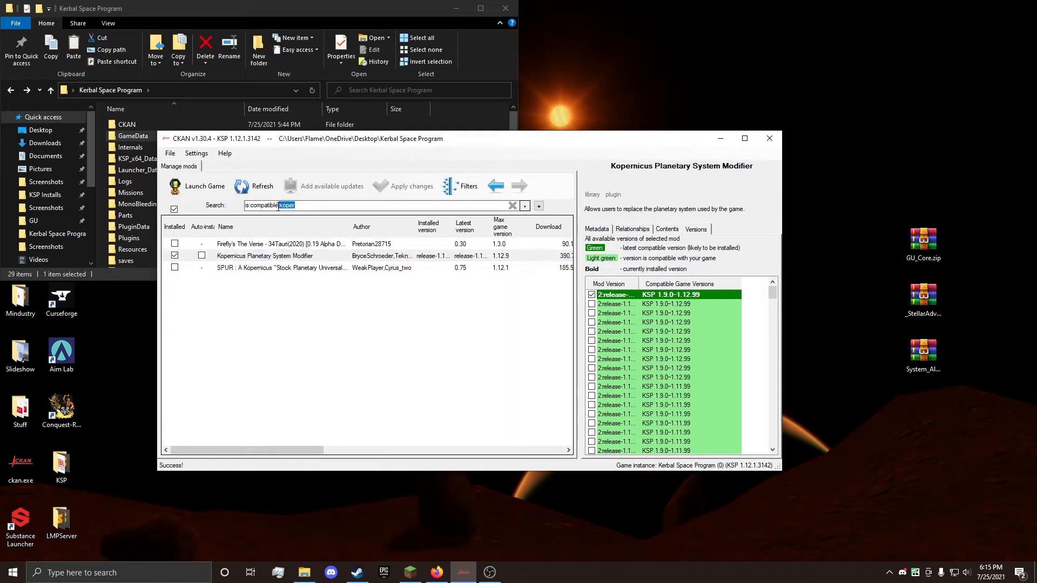
text(eve)
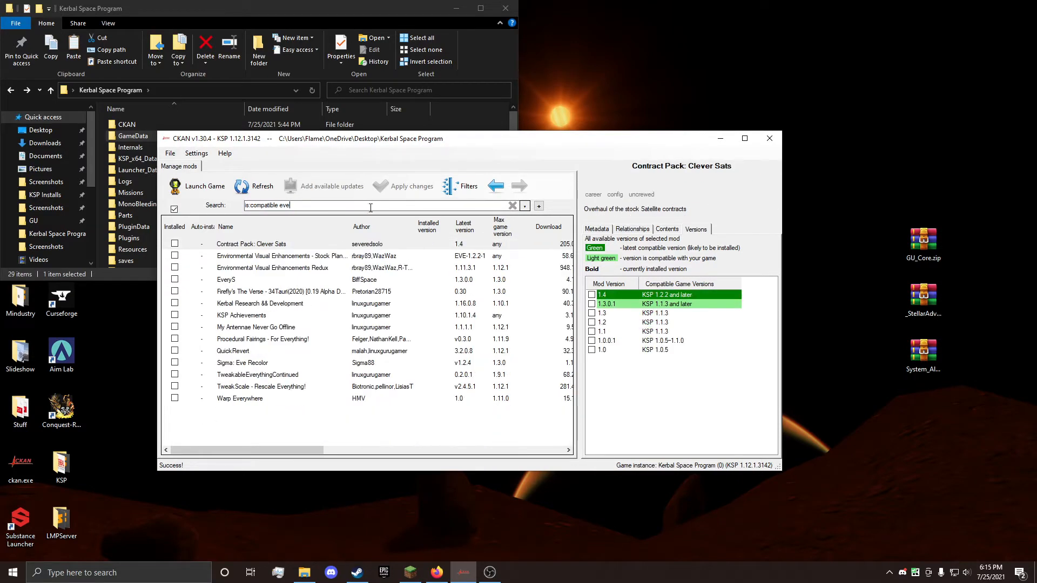
click(174, 267)
double_click(281, 205)
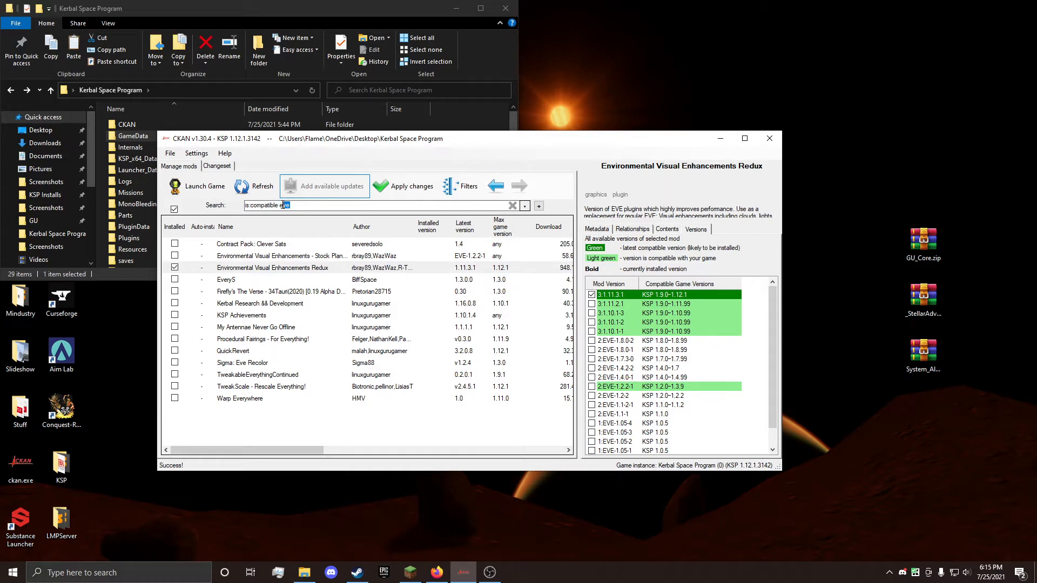
Step: Search the compatible mods for "scatter", mark scatterer and apply its installation together with Environmental Visual Enhancements Redux
text(scatter)
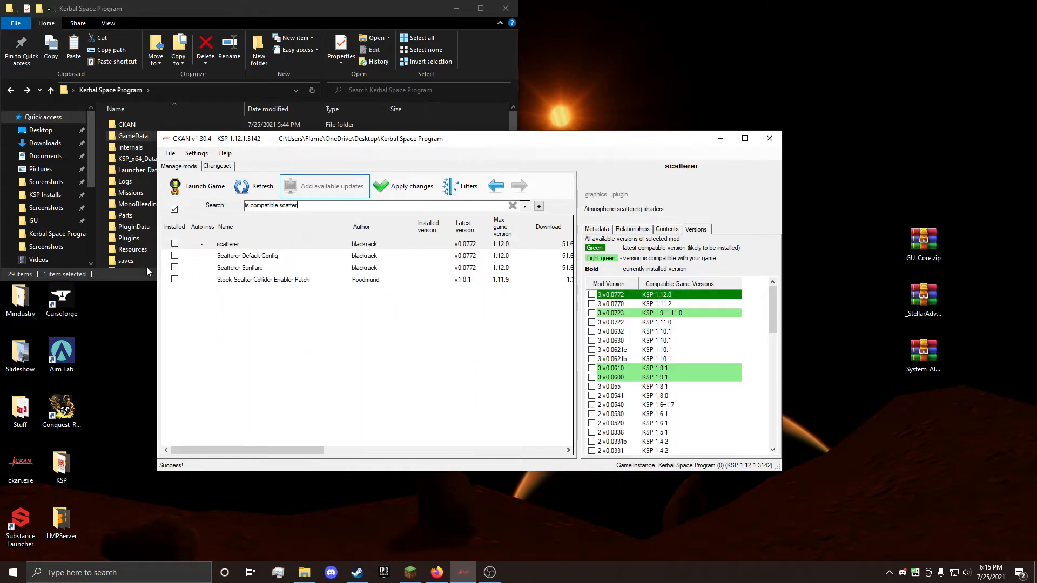
click(174, 243)
click(404, 186)
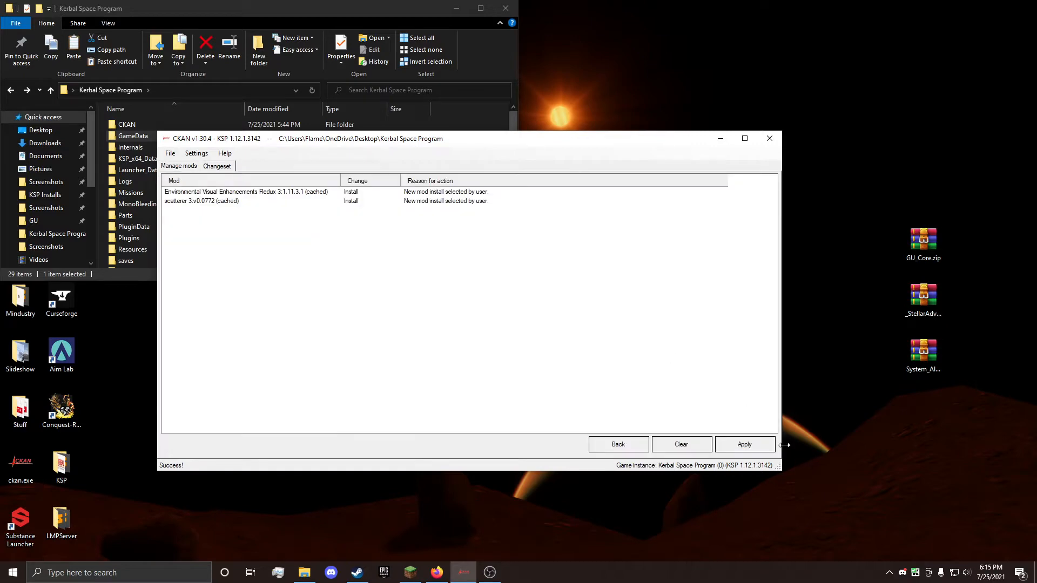
click(761, 443)
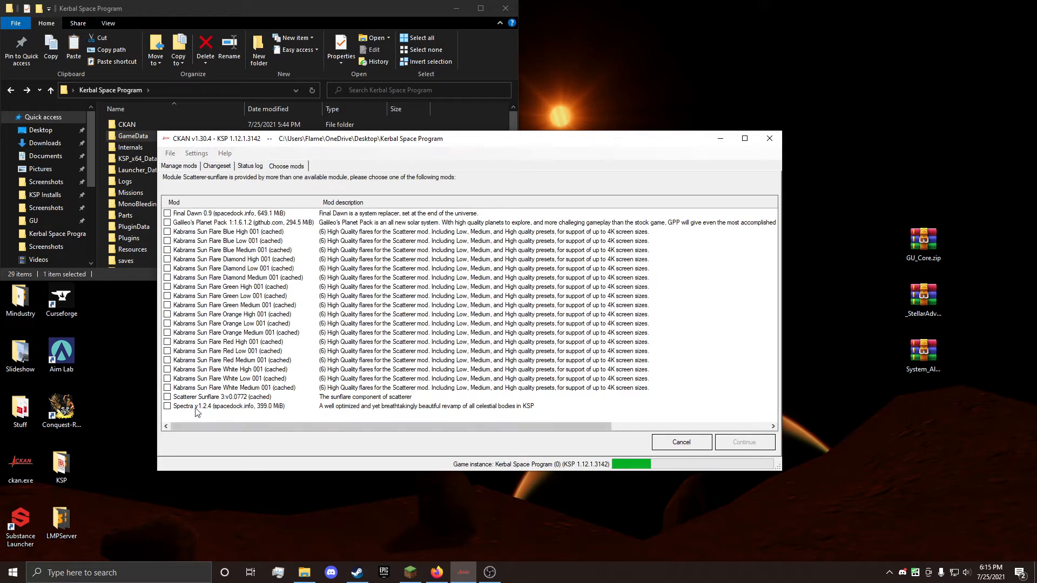
Step: Choose Scatterer Sunflare as the sunflare module and Scatterer Default Config as the configuration, and complete the installation
click(166, 397)
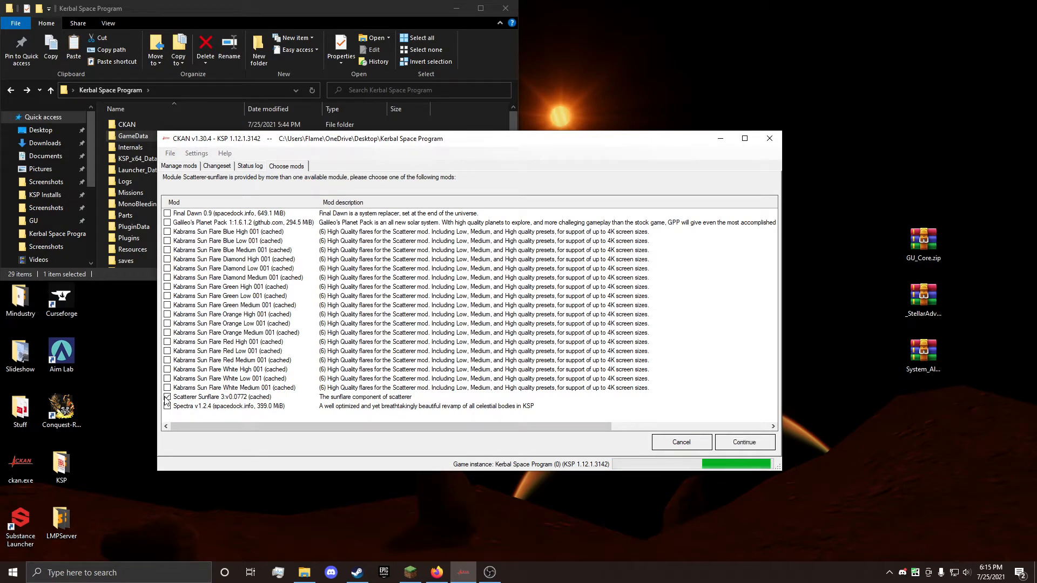
click(756, 445)
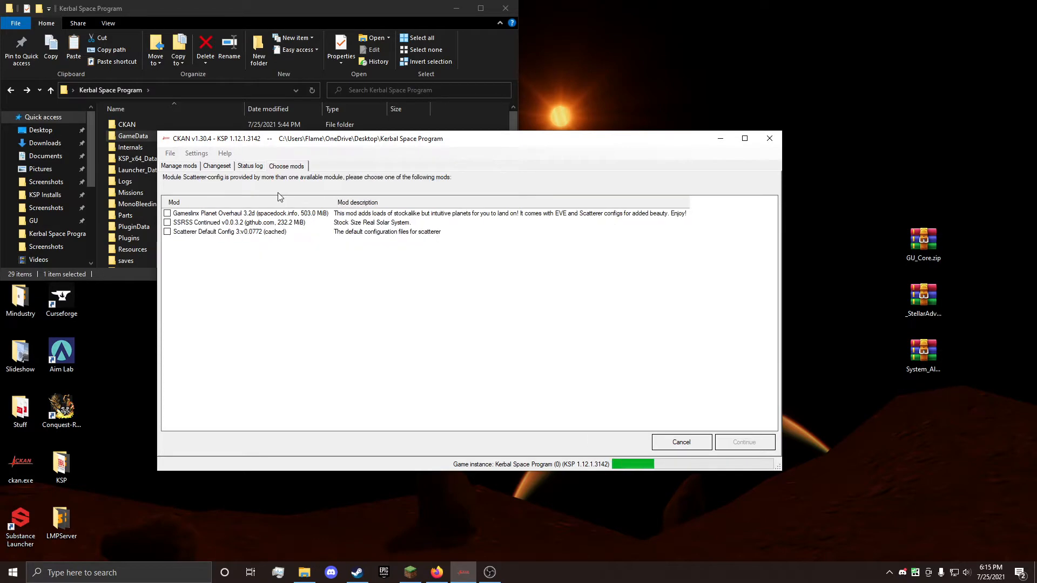
click(167, 232)
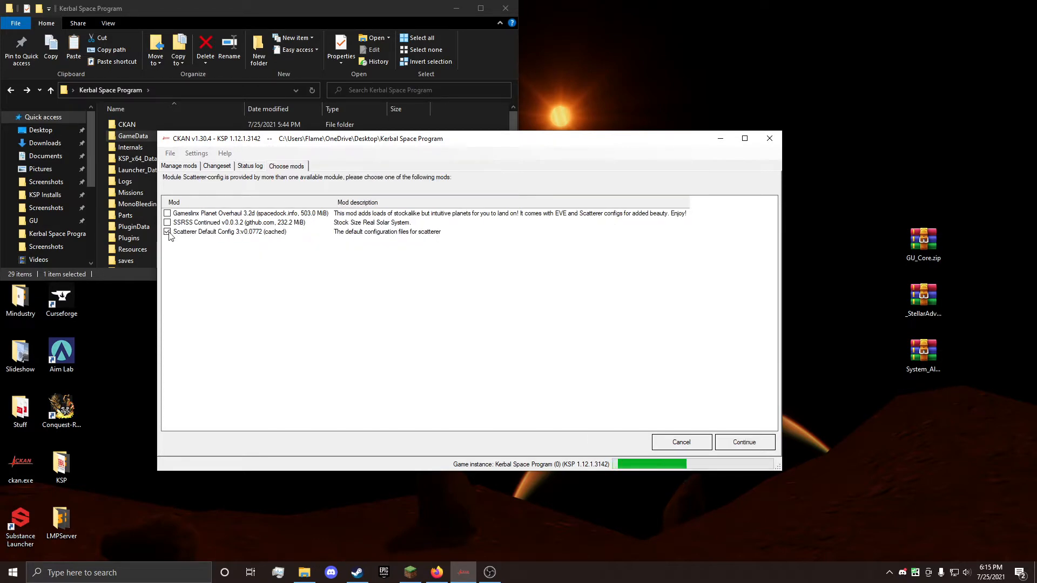
click(739, 444)
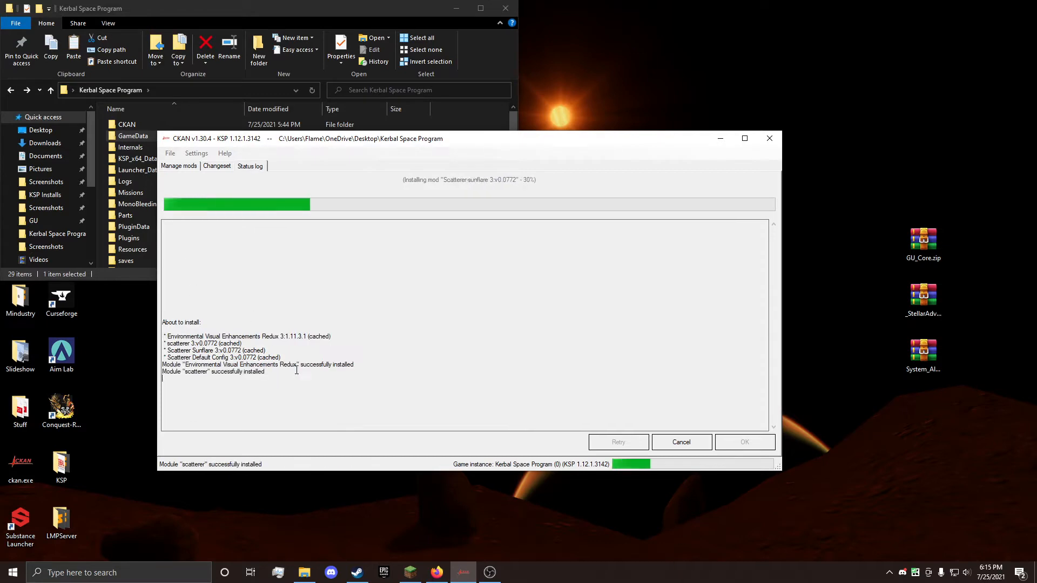
drag(296, 370, 239, 319)
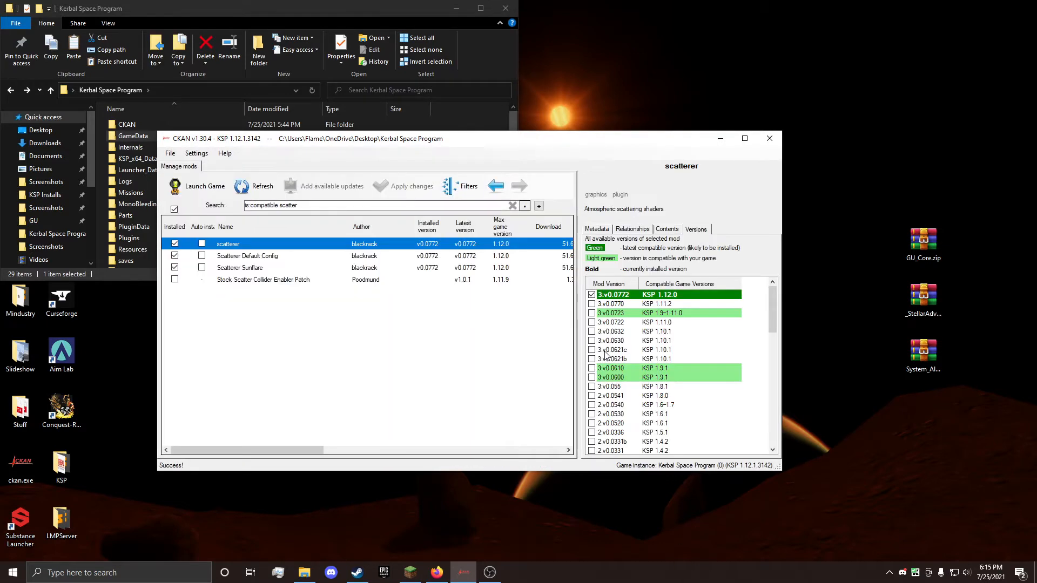
Step: Open the game's GameData folder in File Explorer and check the installed mod folders and the desktop archives
drag(312, 205, 286, 205)
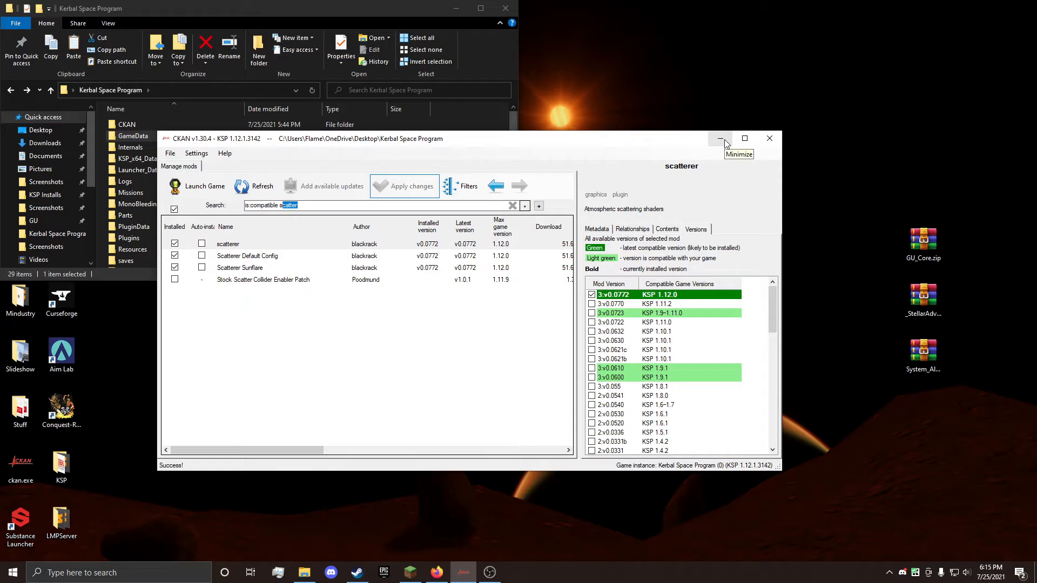
double_click(127, 137)
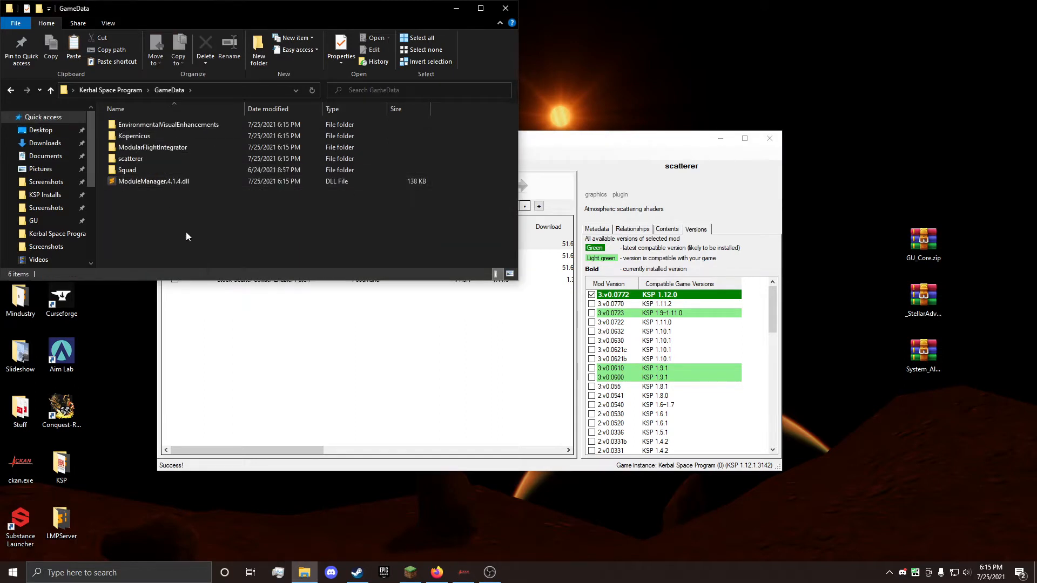
drag(186, 232, 120, 114)
click(313, 282)
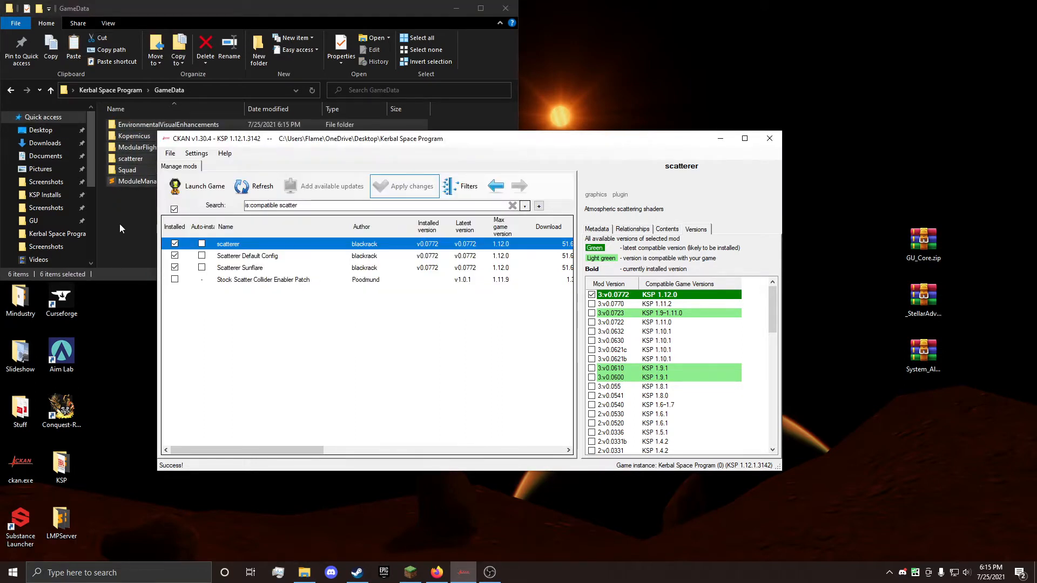
click(135, 223)
drag(197, 233, 131, 124)
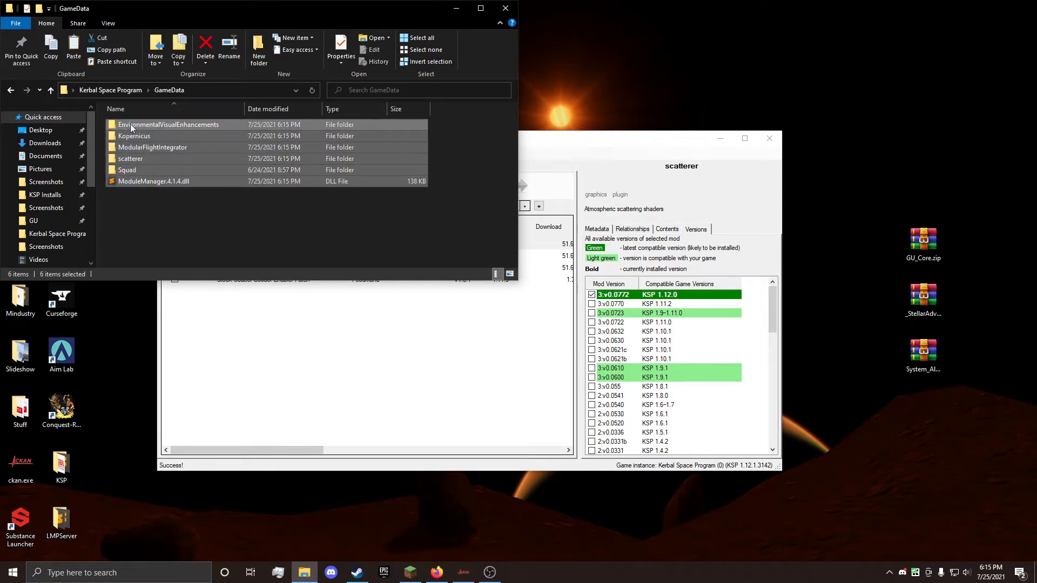
click(918, 319)
click(879, 508)
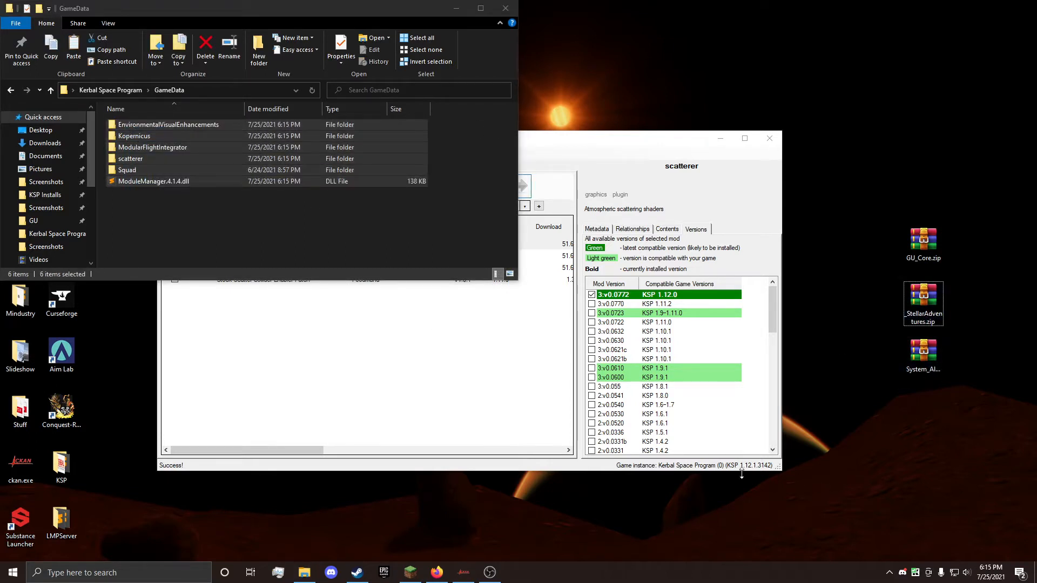
Step: Return to CKAN, search the compatible mods for "insta" and install INSTANTIATOR
click(349, 389)
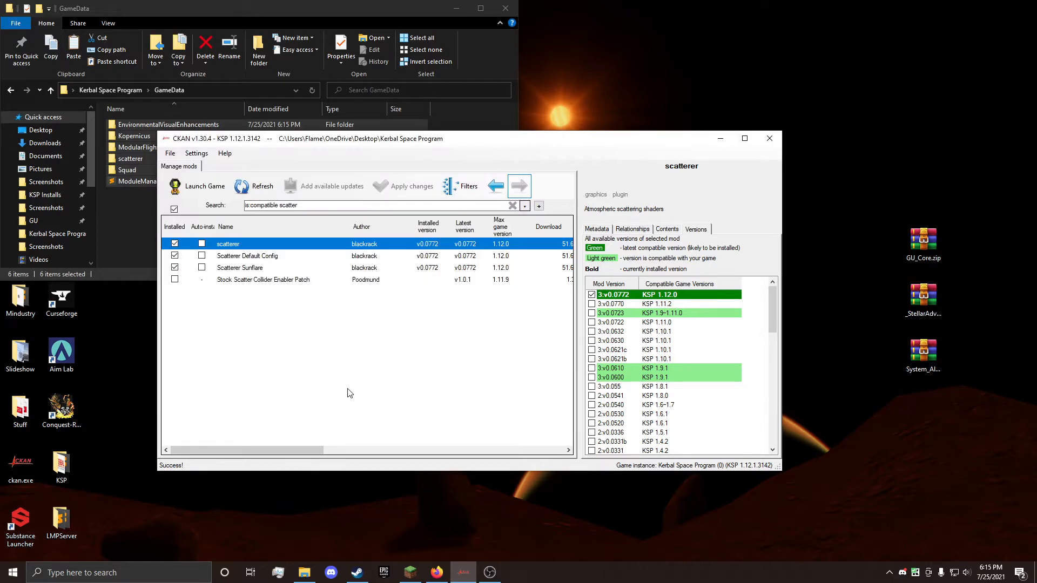
drag(317, 206, 280, 206)
text(insta)
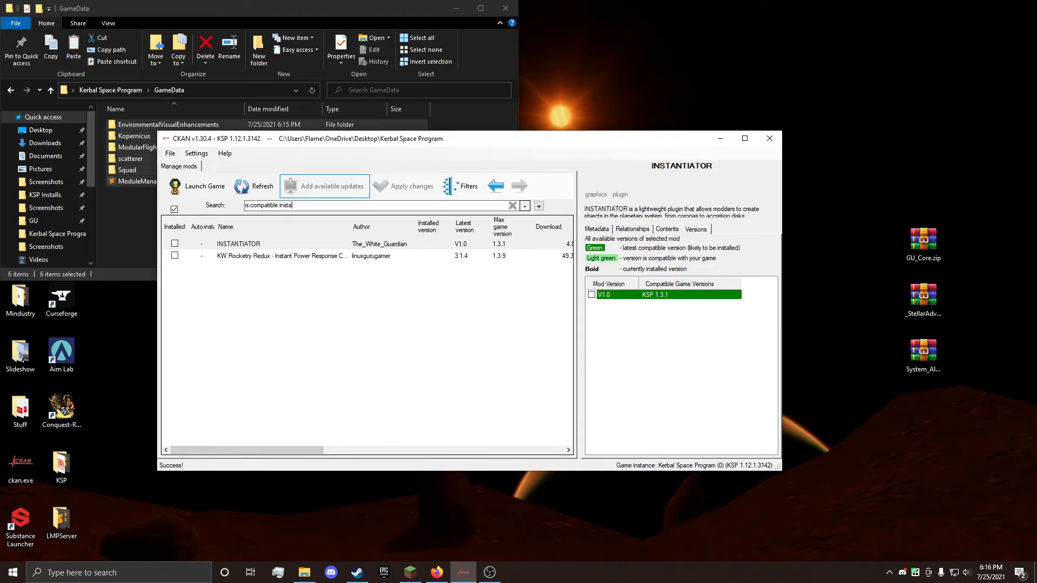
click(174, 244)
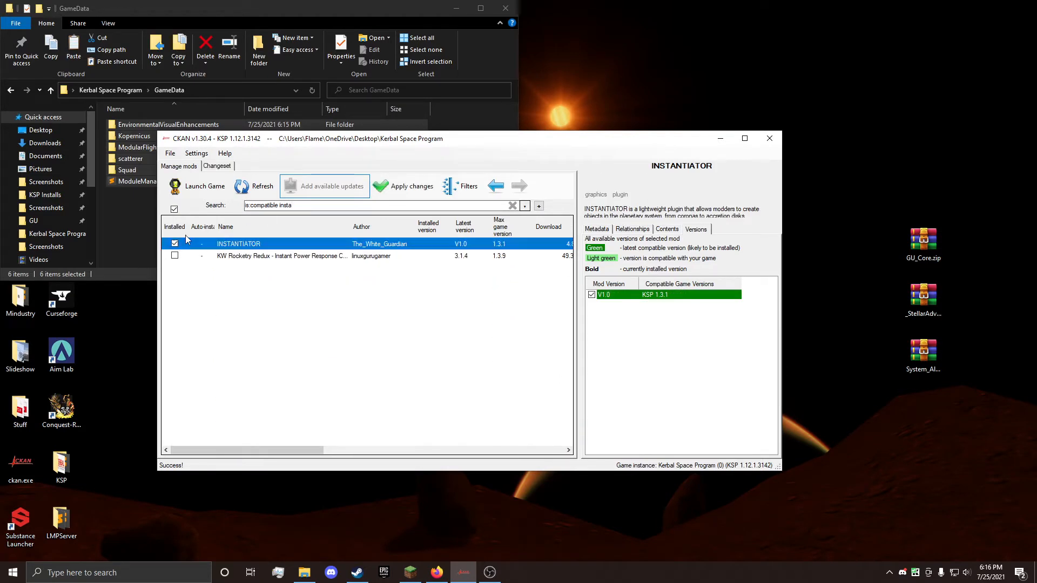
click(405, 186)
click(750, 445)
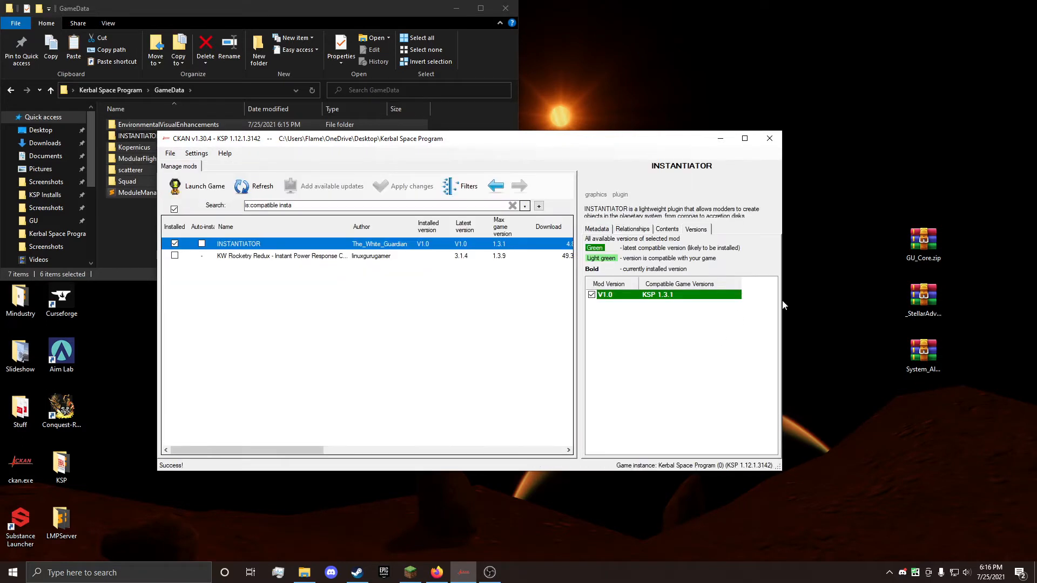
Step: Search the compatible mods for "singu" and install Singularity
click(318, 204)
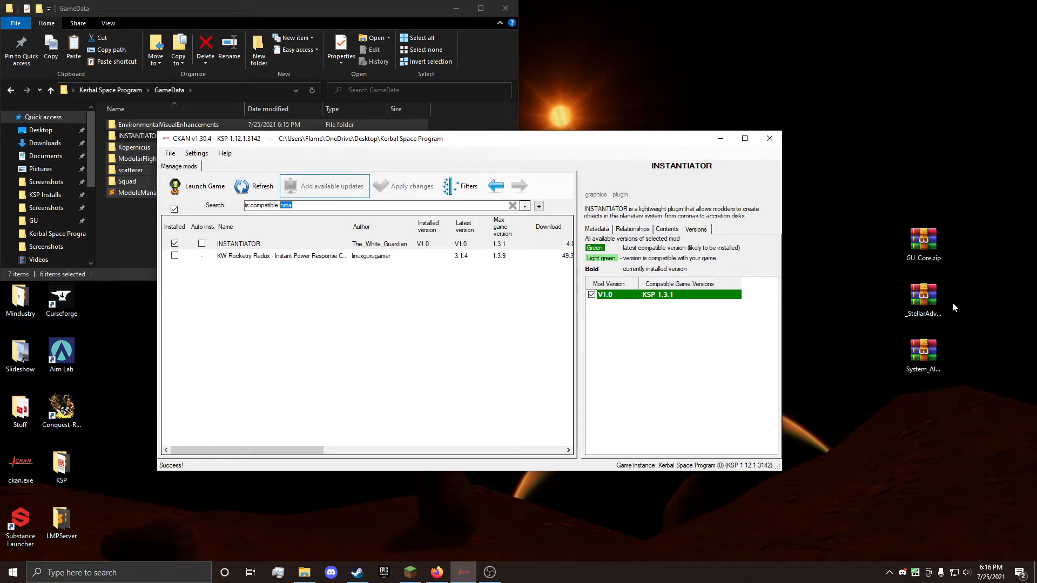
key(BackSpace)
text(singu)
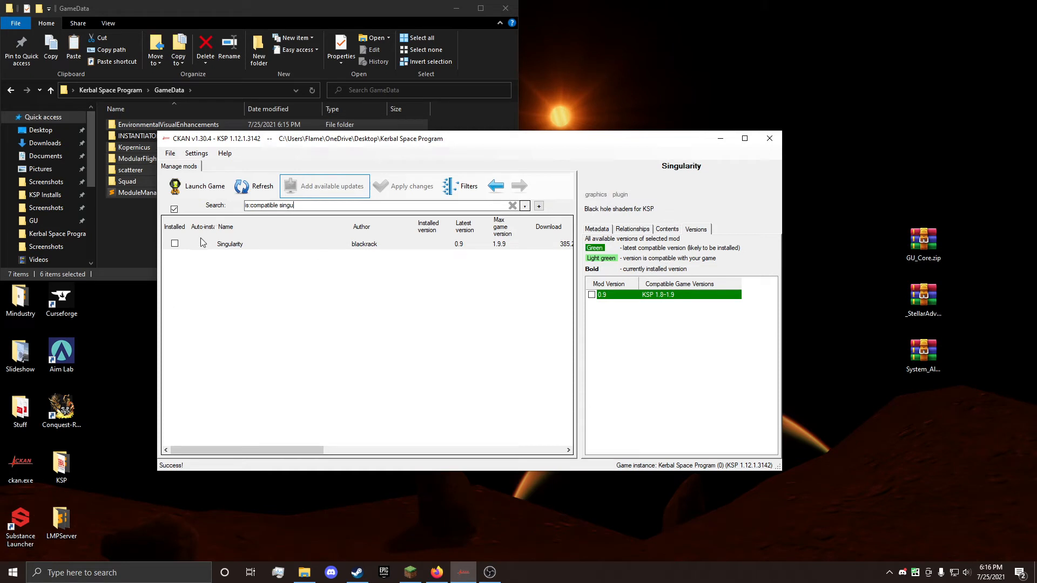
click(174, 244)
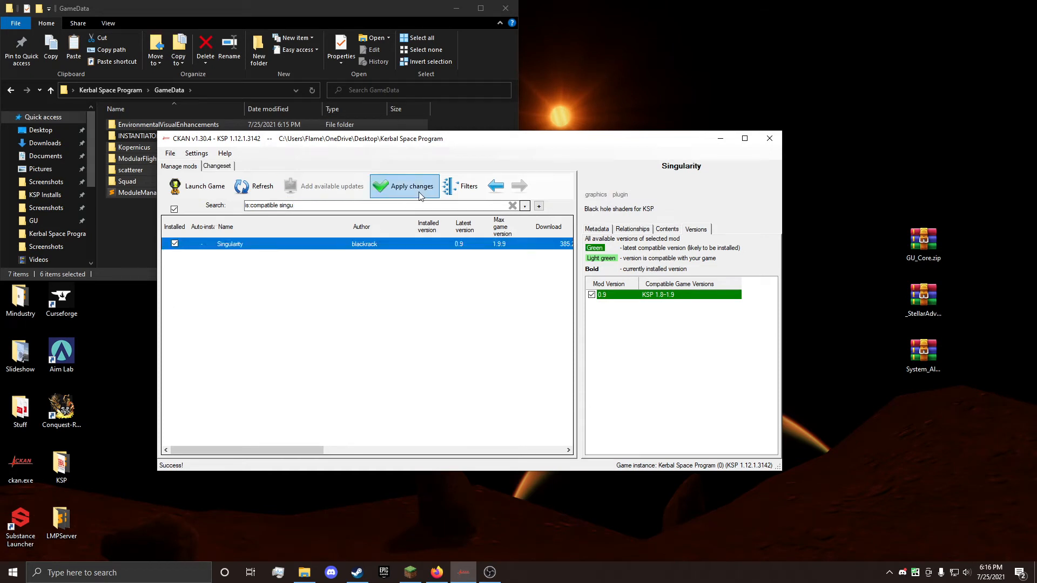
click(403, 186)
click(770, 451)
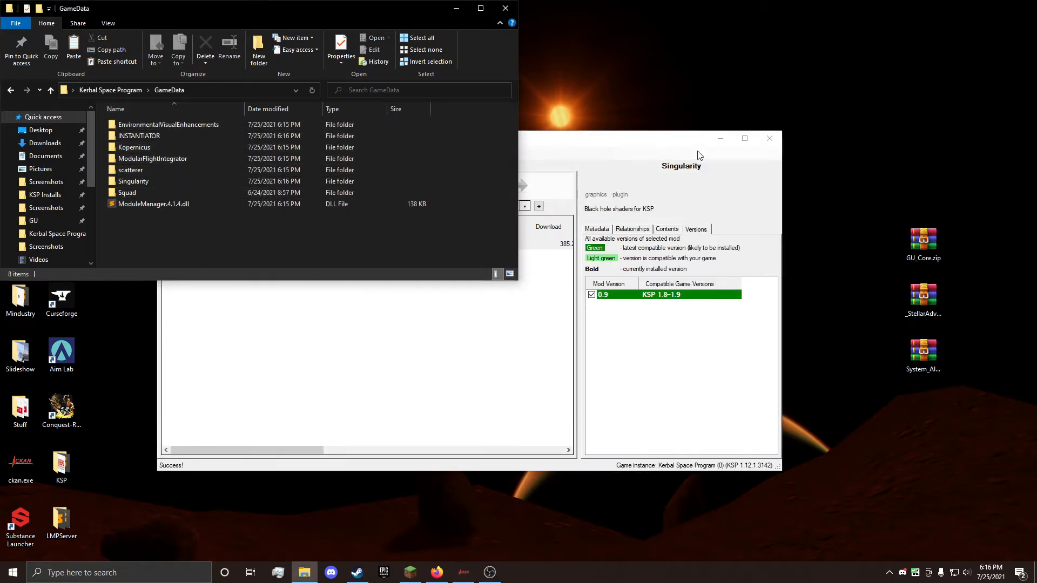
Step: Open GU_Core.zip from the desktop and extract its GU folder into the GameData folder
double_click(905, 236)
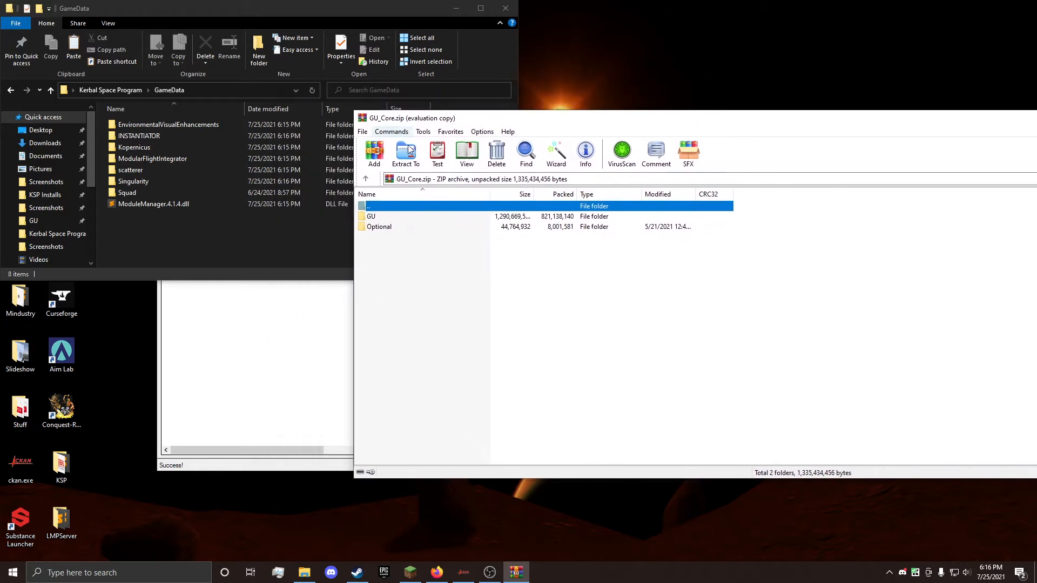
click(371, 217)
drag(370, 222, 258, 244)
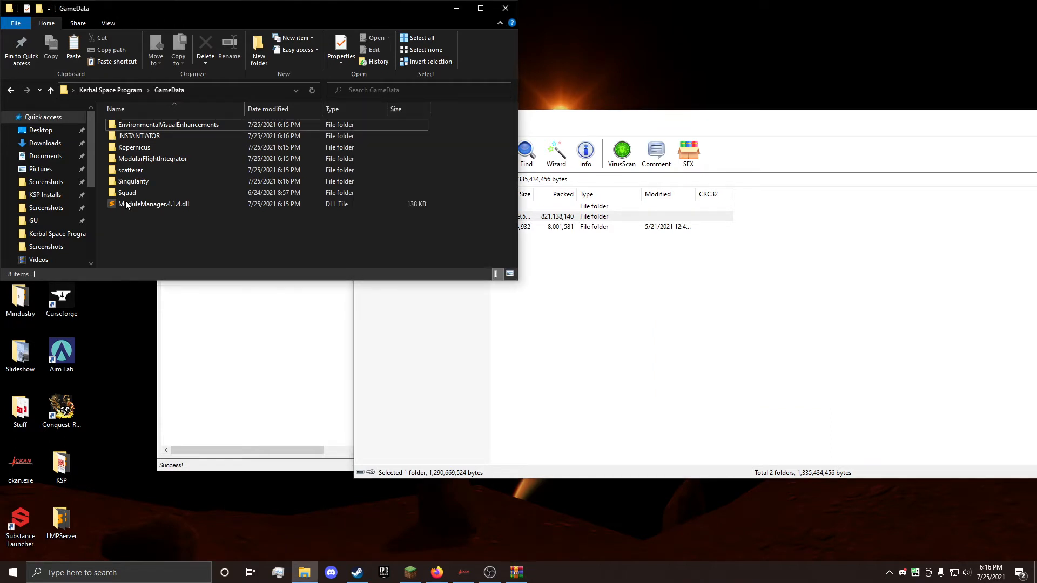
click(530, 273)
Step: Extract GU_StockClouds from the archive's Optional folder into GameData and close the GU_Core archive
double_click(385, 227)
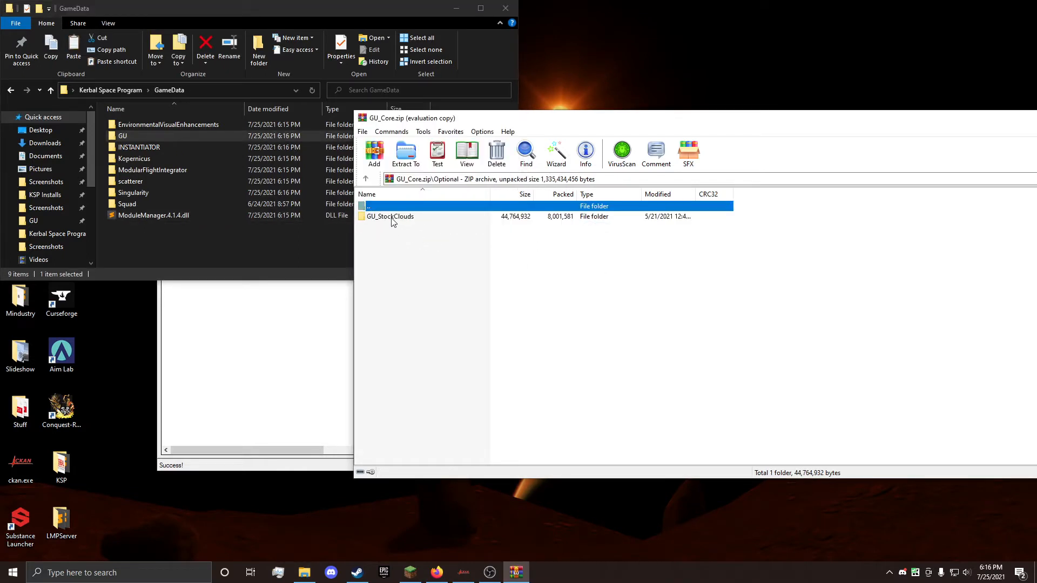
drag(371, 218, 234, 230)
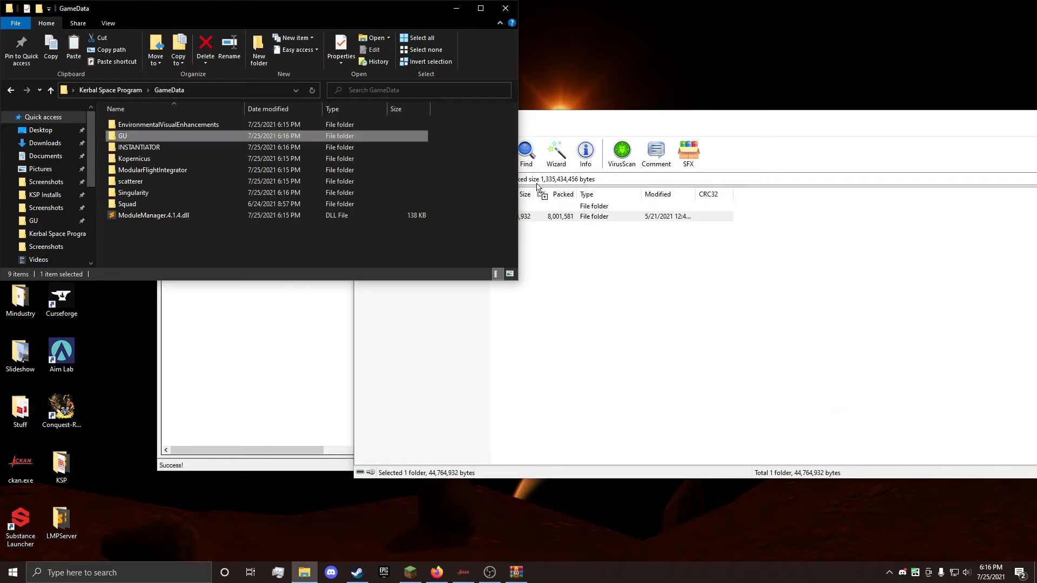
click(821, 122)
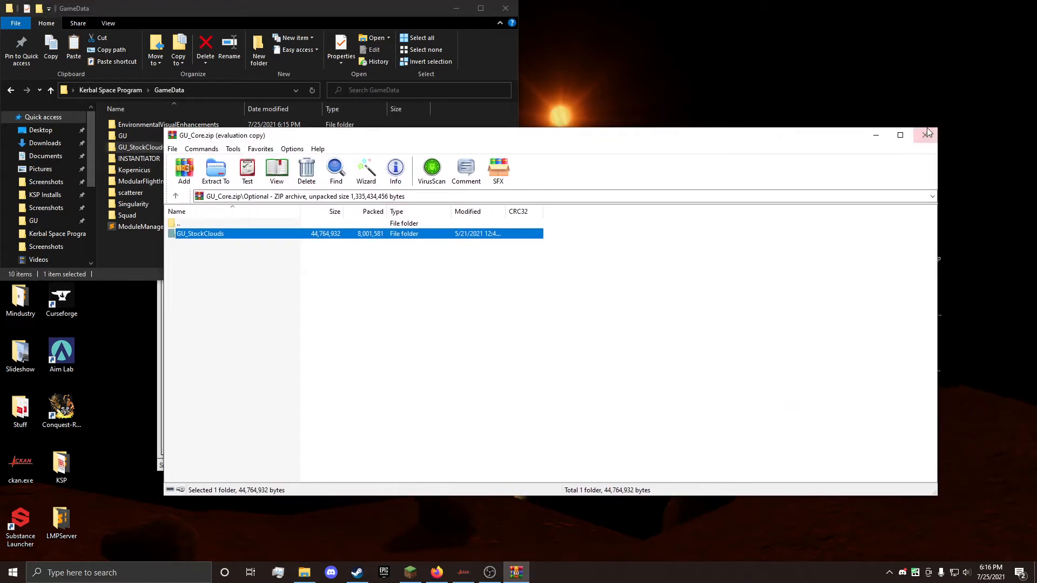
click(926, 135)
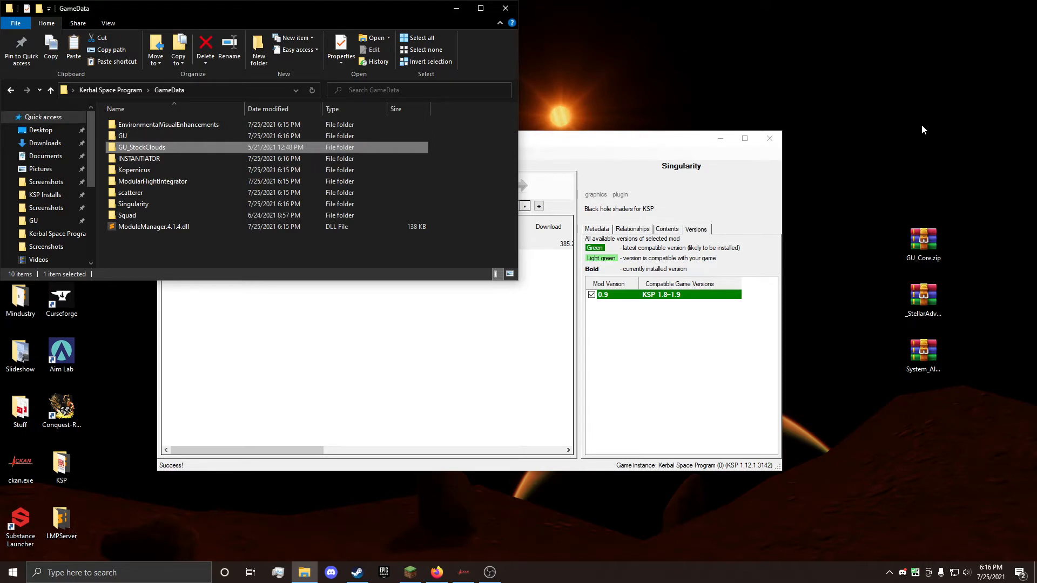
Step: Open _StellarAdventures.zip, extract its GU folder into GameData and close the archive
click(918, 301)
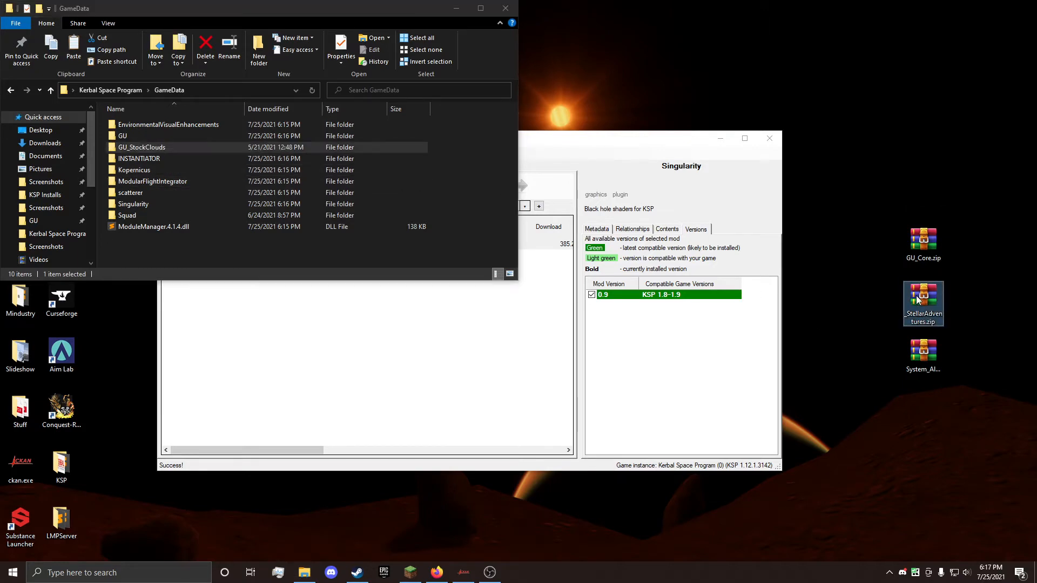
double_click(919, 300)
drag(180, 234, 120, 255)
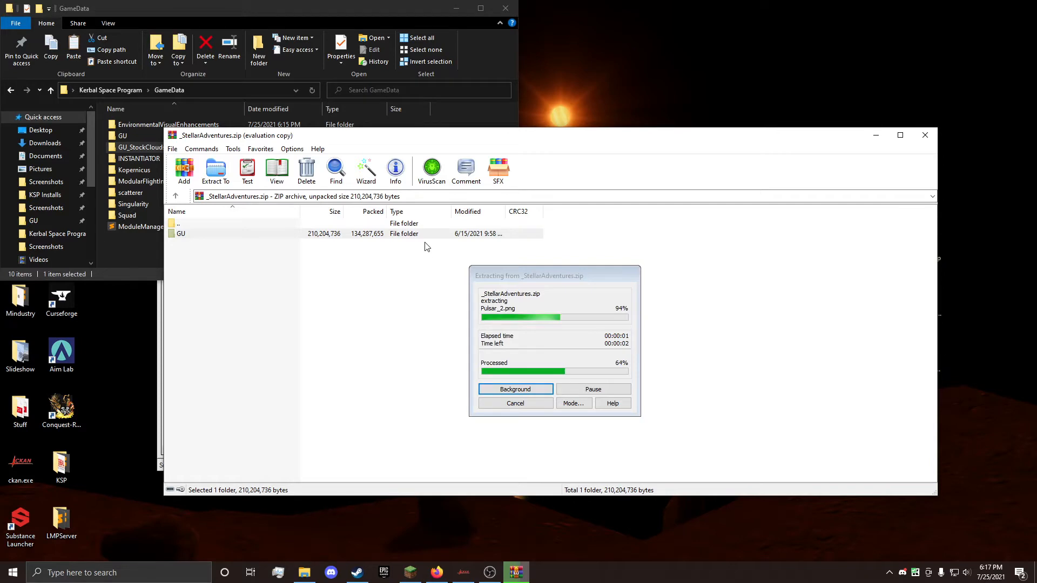
click(928, 136)
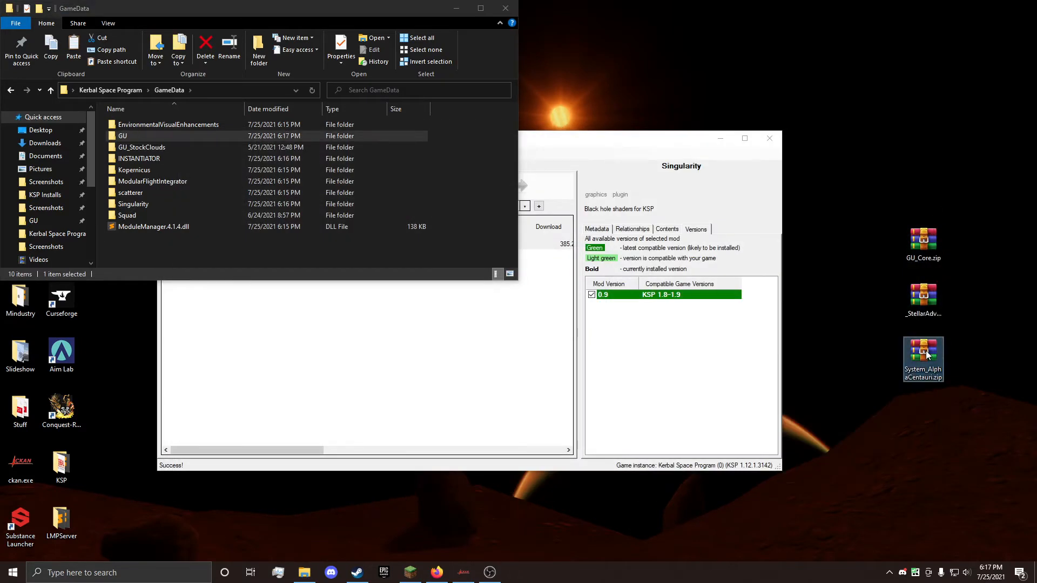
Step: Open System_AlphaCentauri.zip, dismiss the WinRAR trial notice, extract its GU folder into GameData and close the archive
double_click(926, 351)
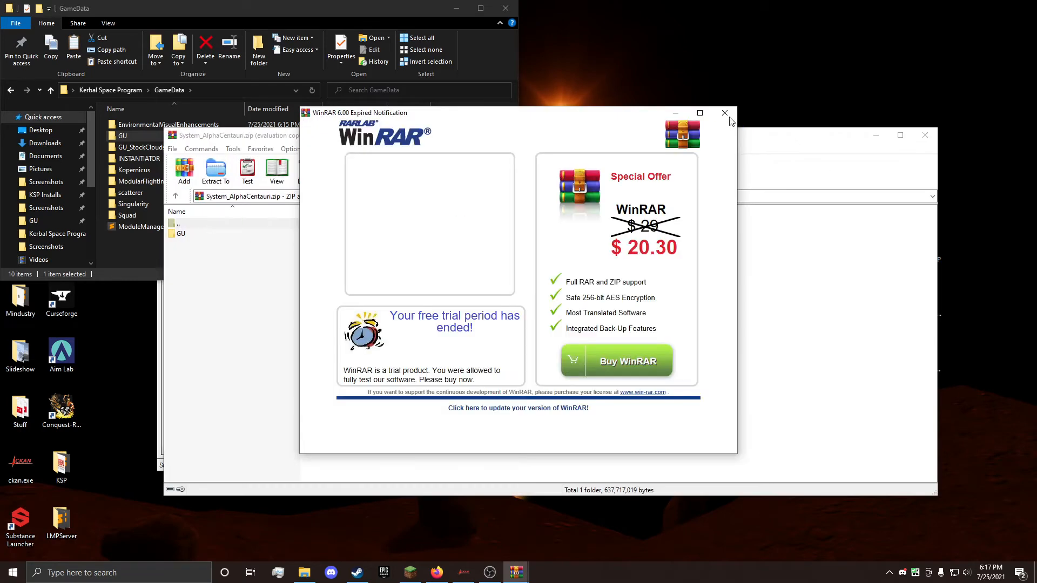
click(726, 114)
drag(180, 233, 118, 245)
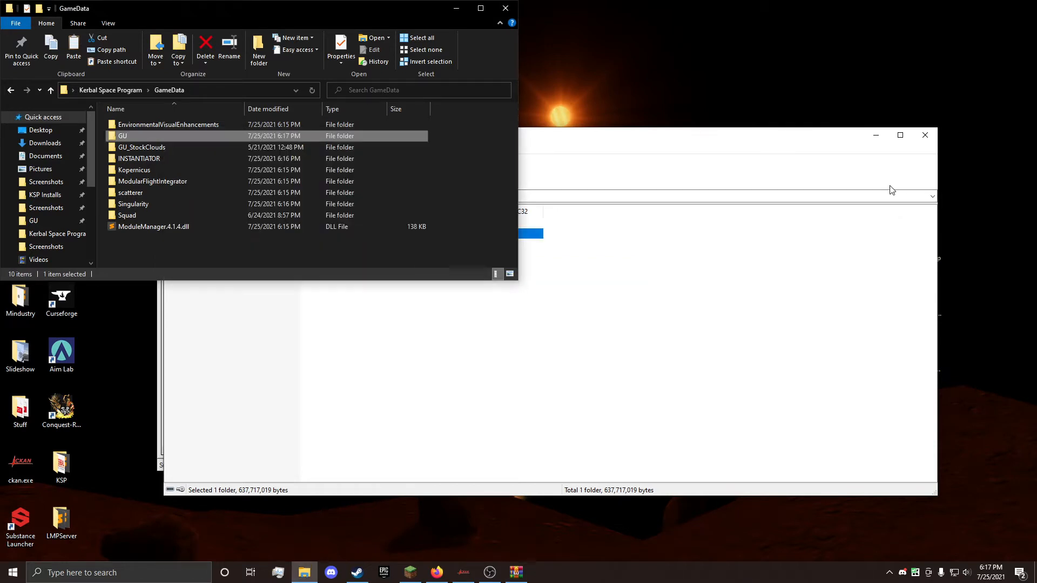
click(936, 140)
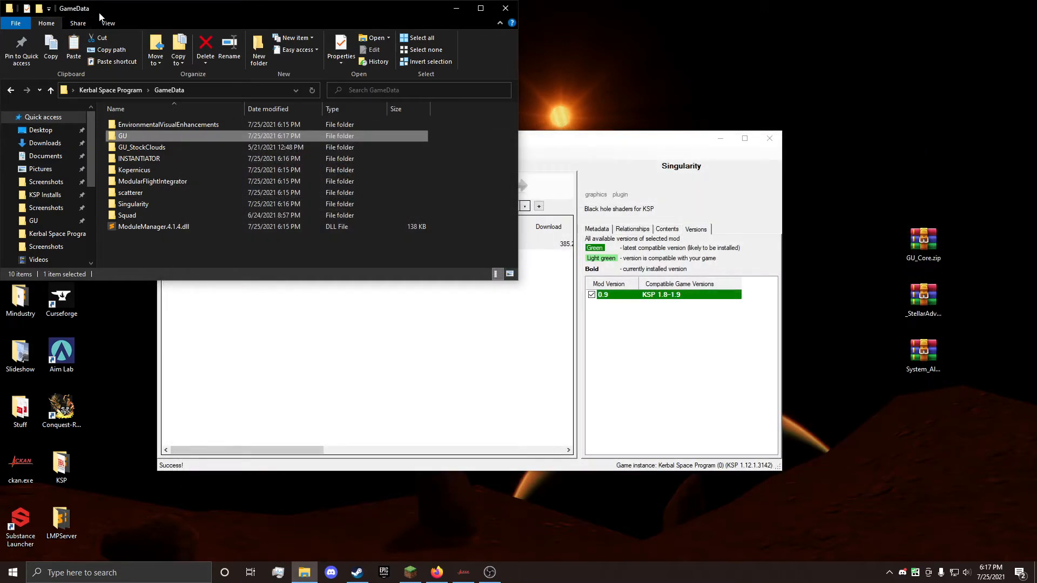
Step: Check the star system folders installed in _Systems inside GameData's GU folder
drag(99, 13, 302, 93)
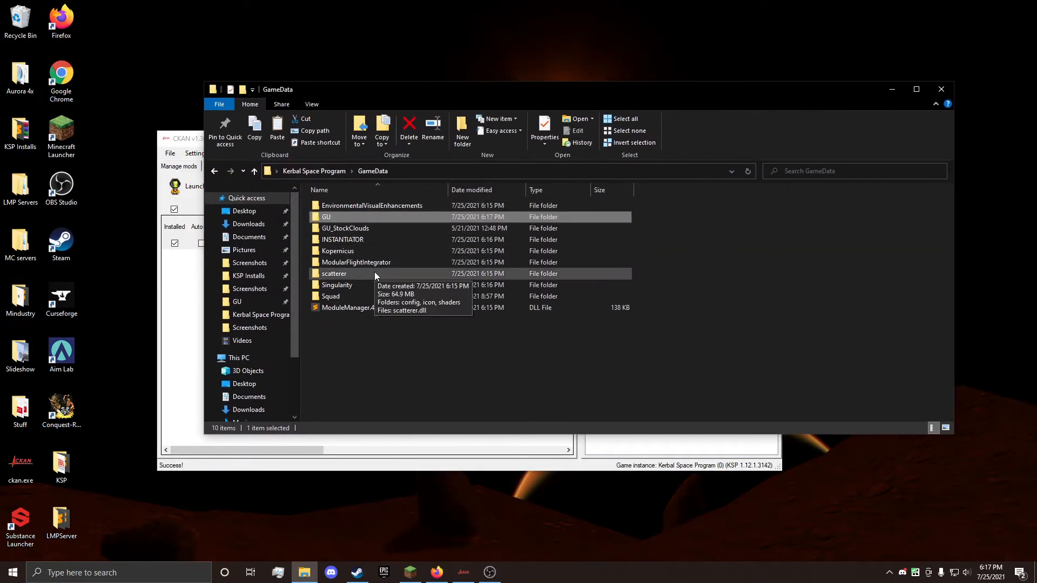
click(337, 170)
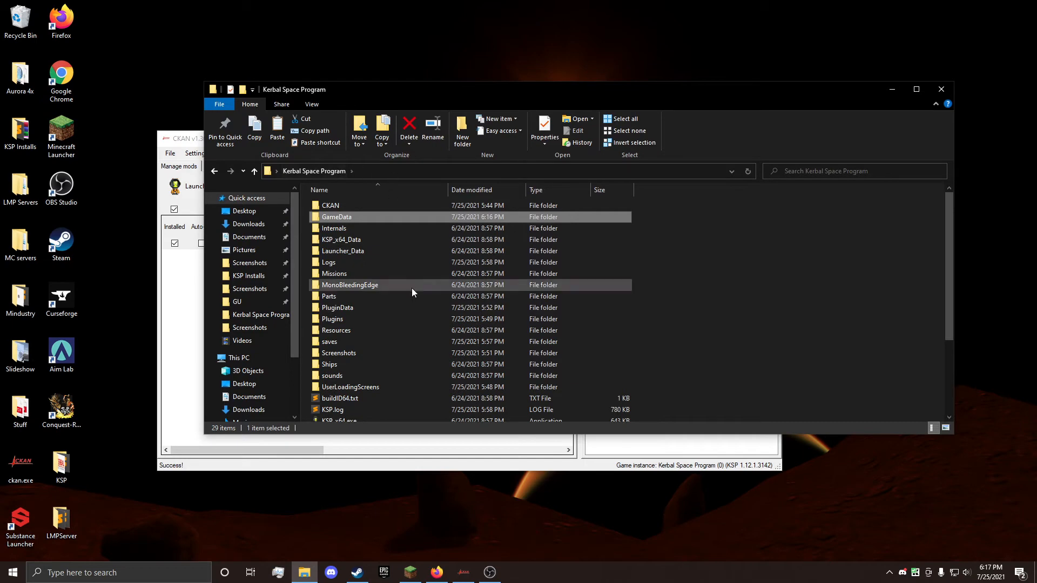
double_click(354, 217)
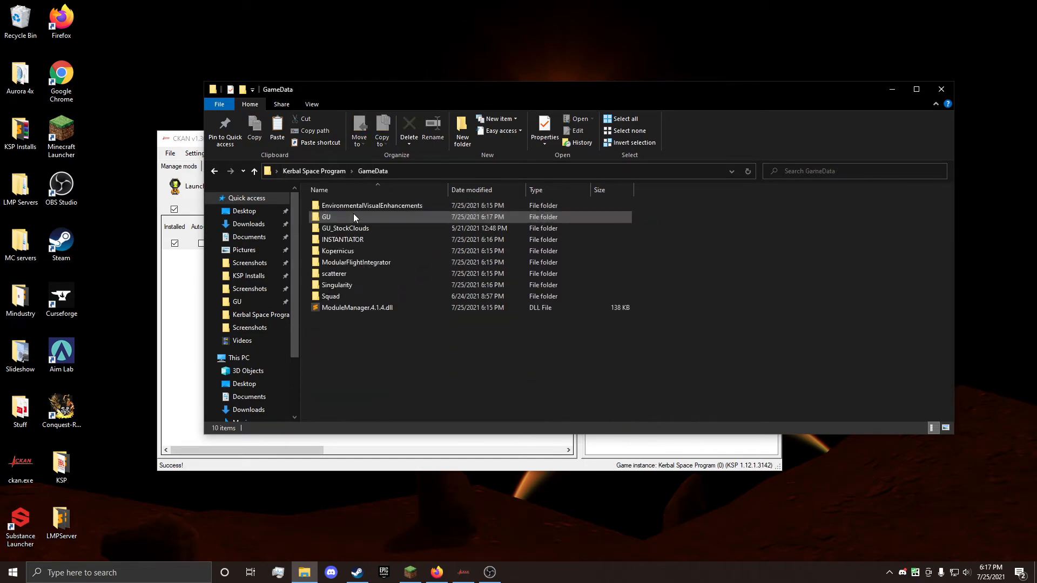
double_click(353, 214)
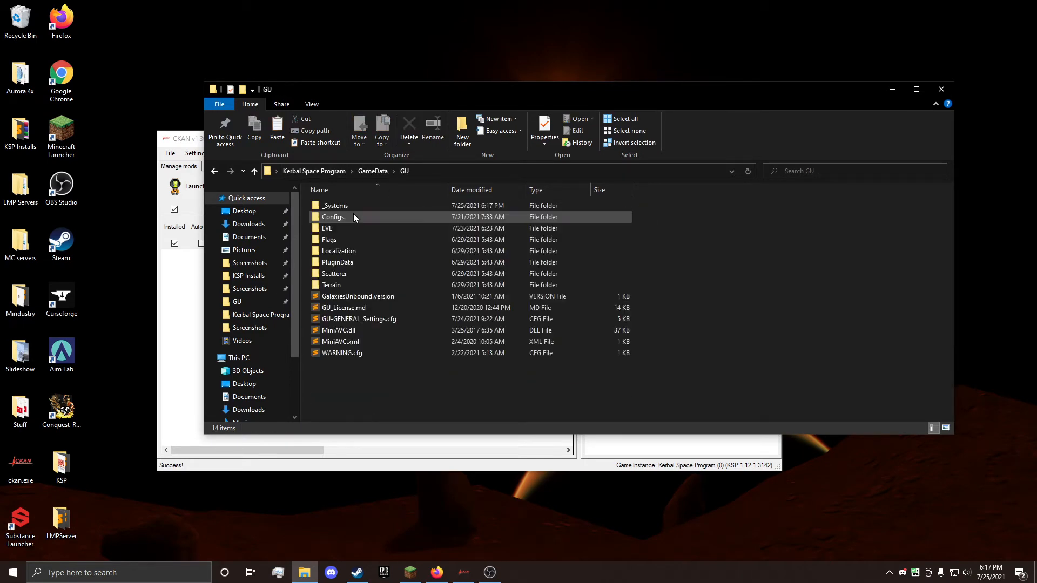
double_click(347, 207)
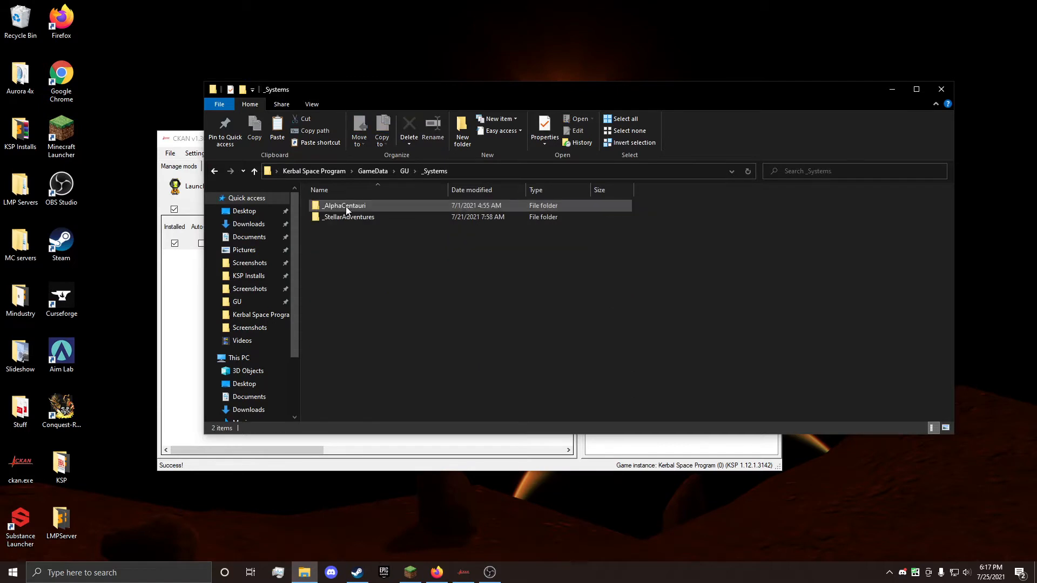
Step: Delete the _StellarAdventures folder from _Systems and undo the deletion
click(364, 217)
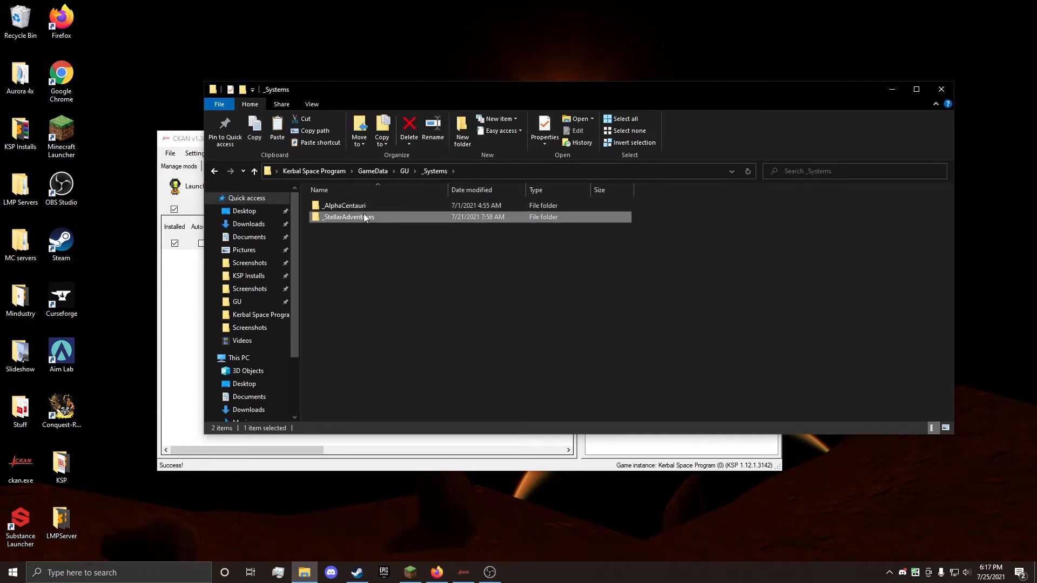
key(Delete)
key(ctrl+z)
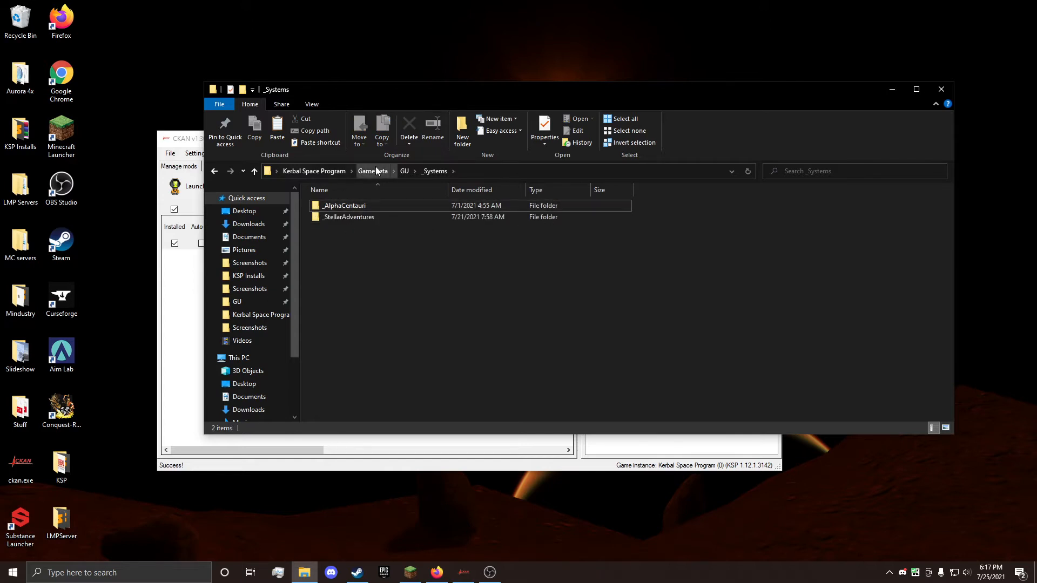
Step: Return to the GU folder and select its GU-GENERAL_Settings.cfg file
click(403, 170)
click(403, 312)
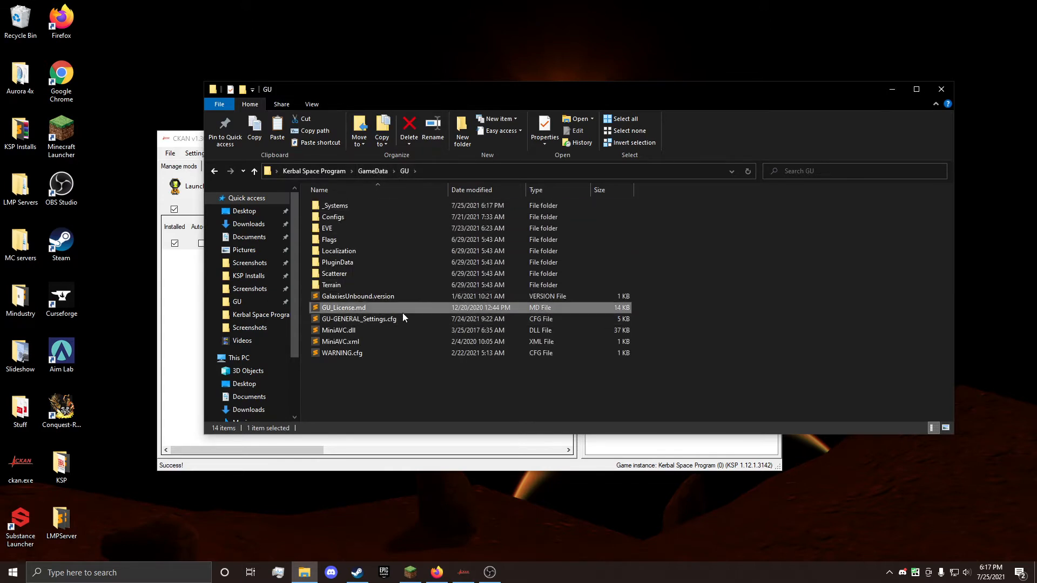
click(401, 318)
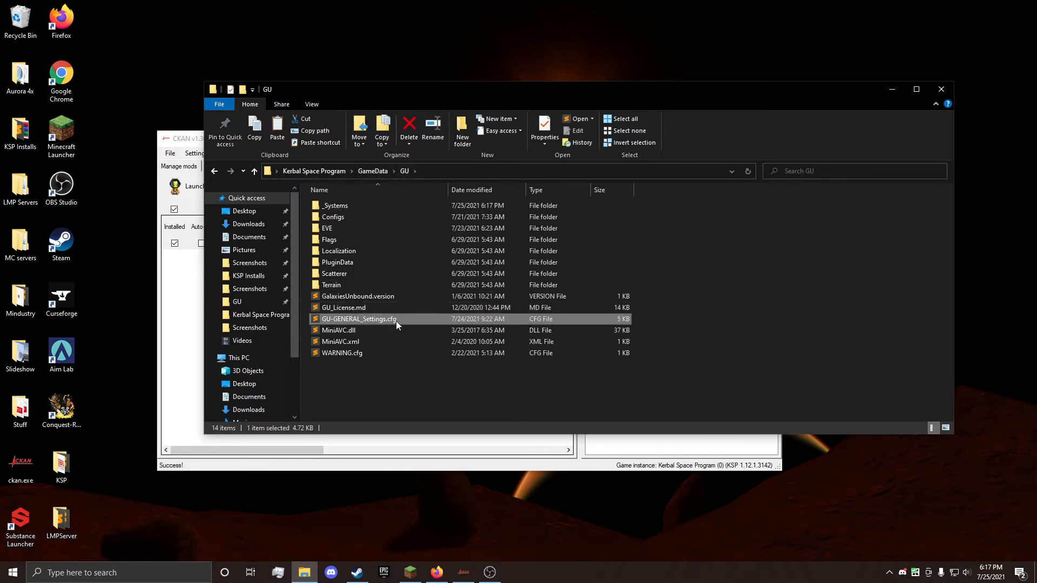
Step: Go up to the Kerbal Space Program folder and launch the game with KSP_x64.exe
click(364, 172)
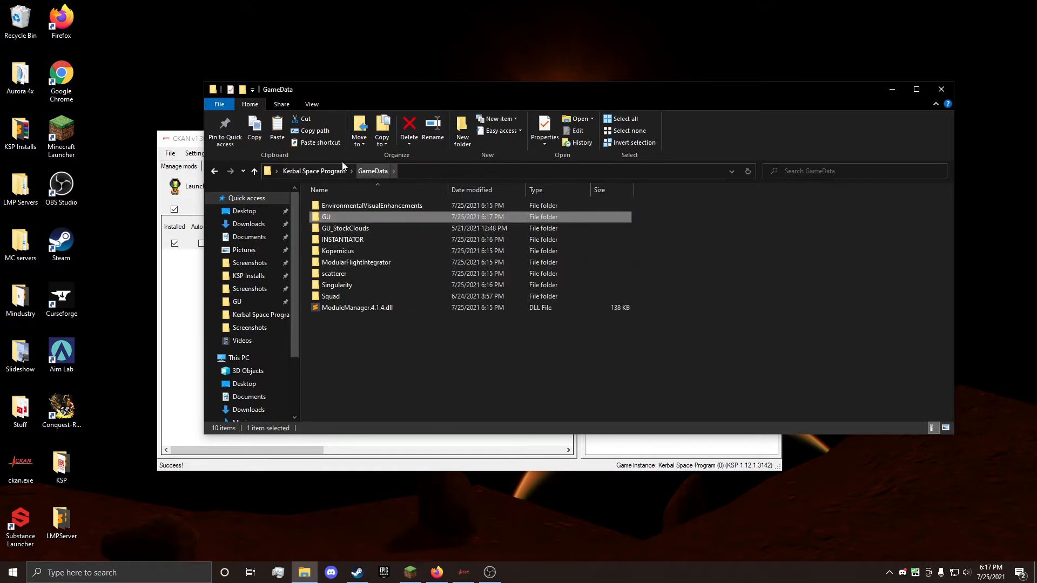
click(329, 171)
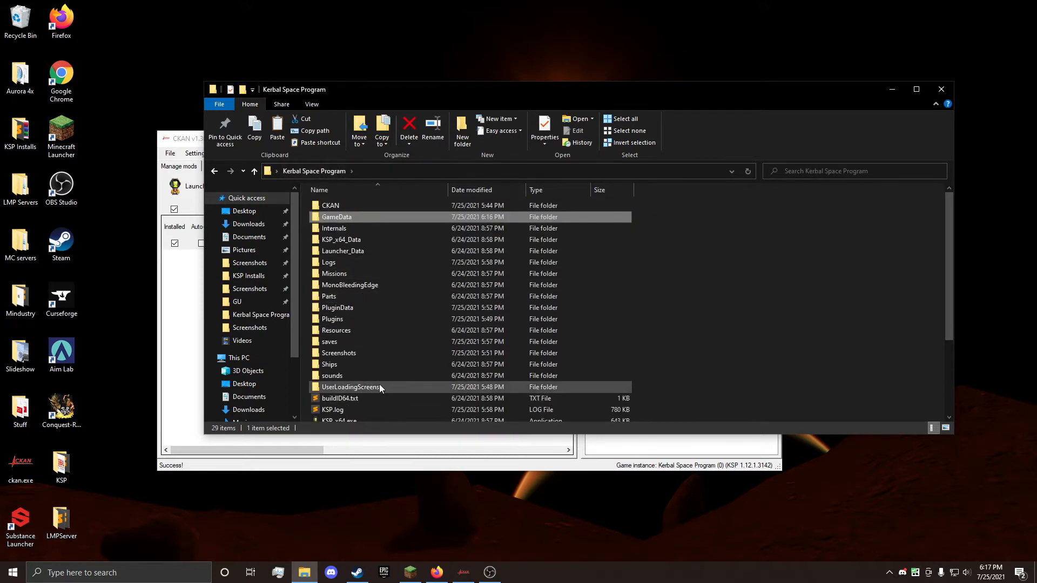
scroll(378, 384, down, 1)
double_click(372, 390)
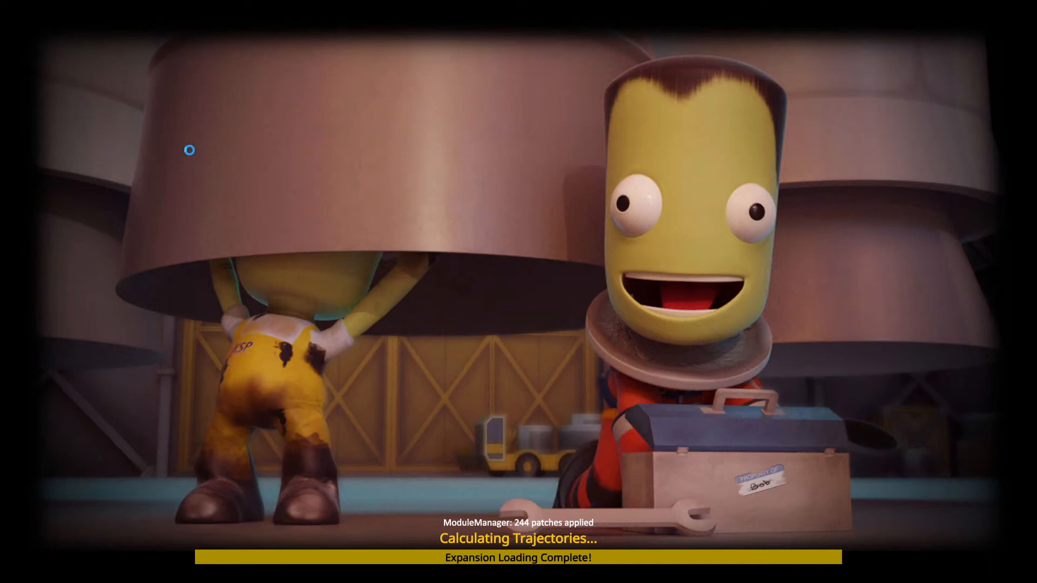
Step: Switch to File Explorer during loading, check KSP.log in the Kerbal Space Program folder and return to the game
key(super)
key(super)
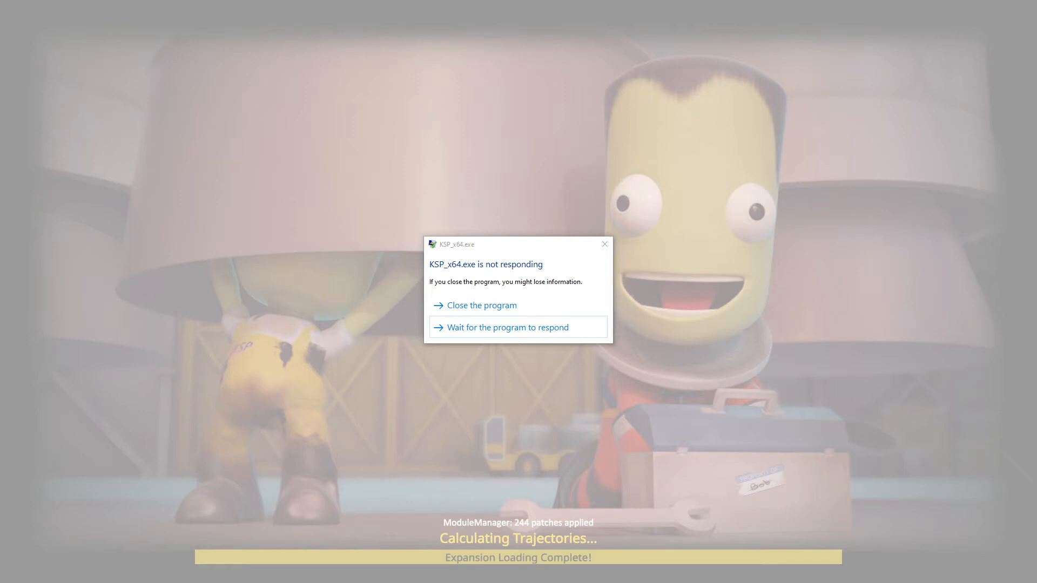
key(alt+Tab)
scroll(367, 377, down, 1)
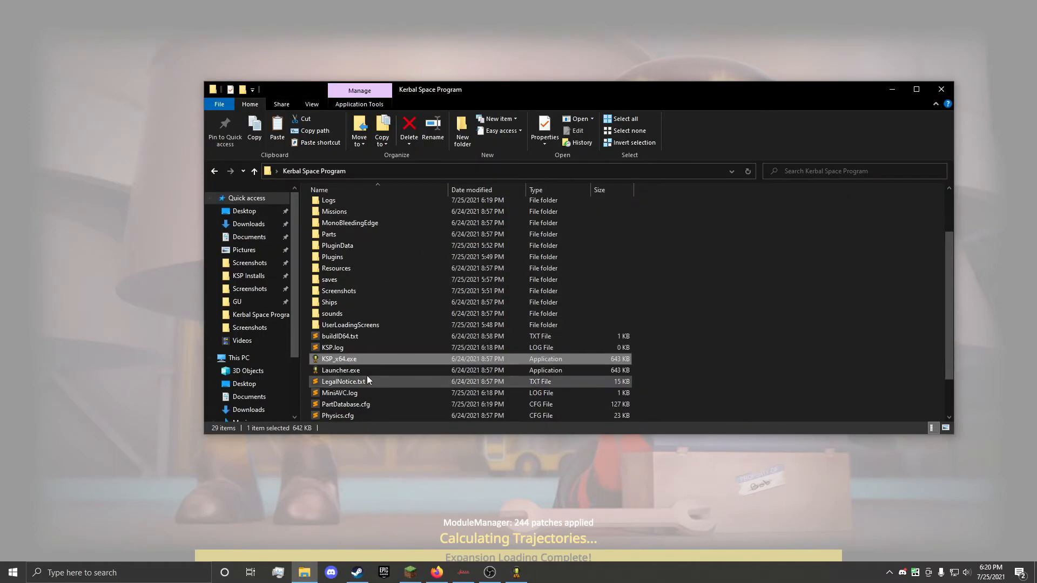
click(353, 349)
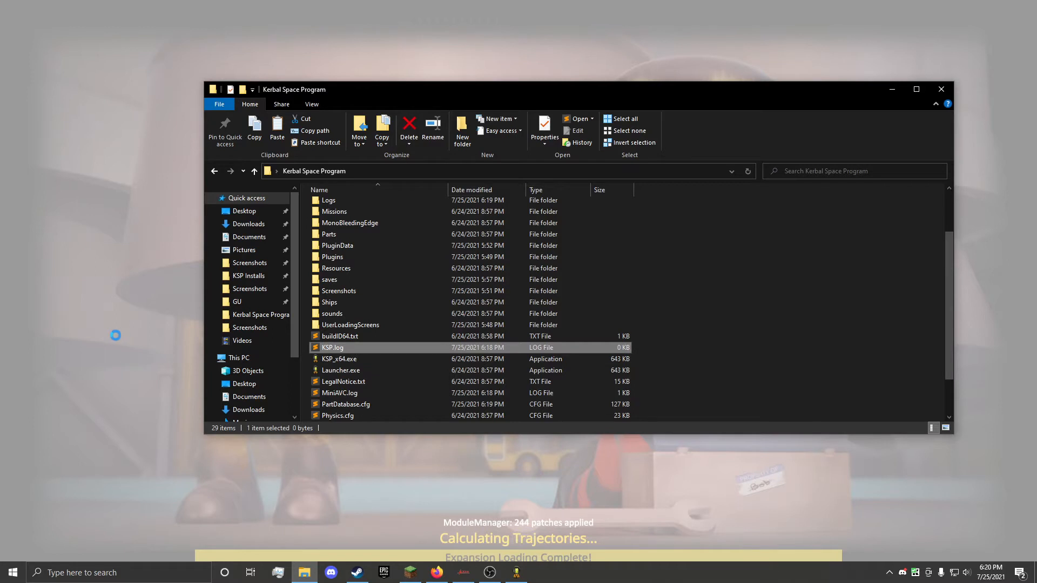
click(116, 335)
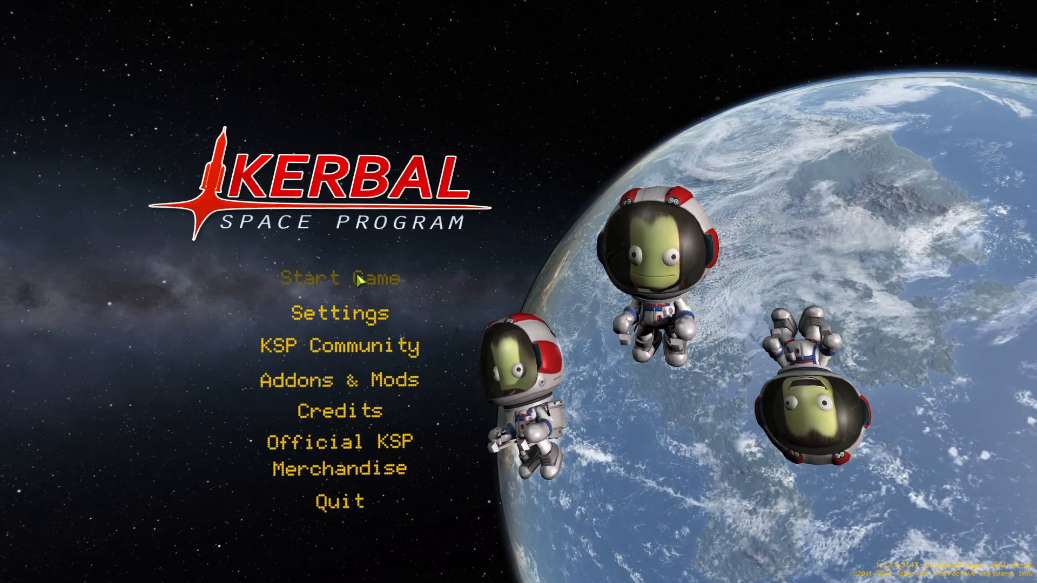
Step: Start a new Sandbox game with the save name 0 and Normal difficulty
click(357, 275)
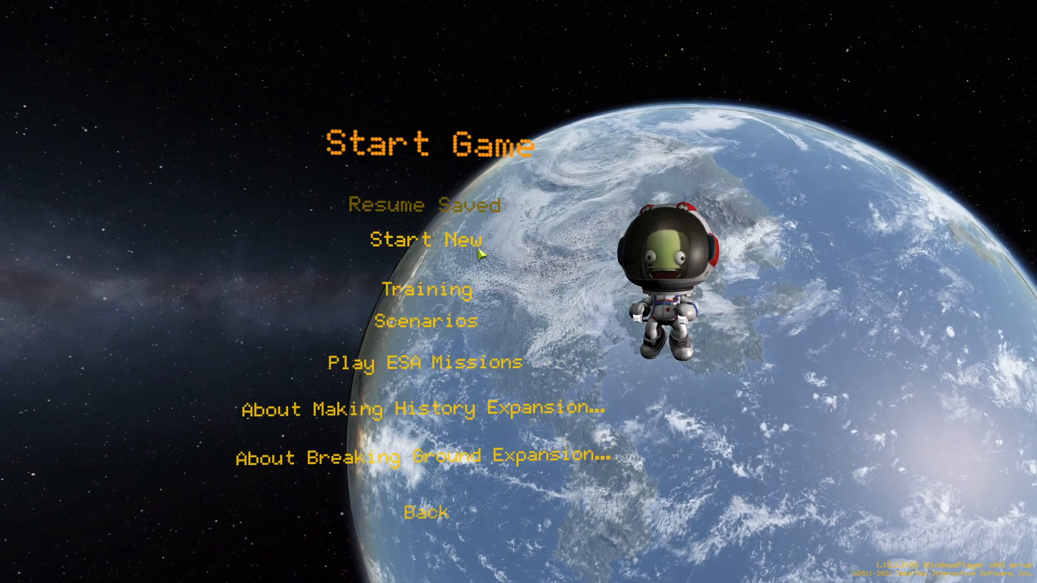
click(482, 249)
click(552, 420)
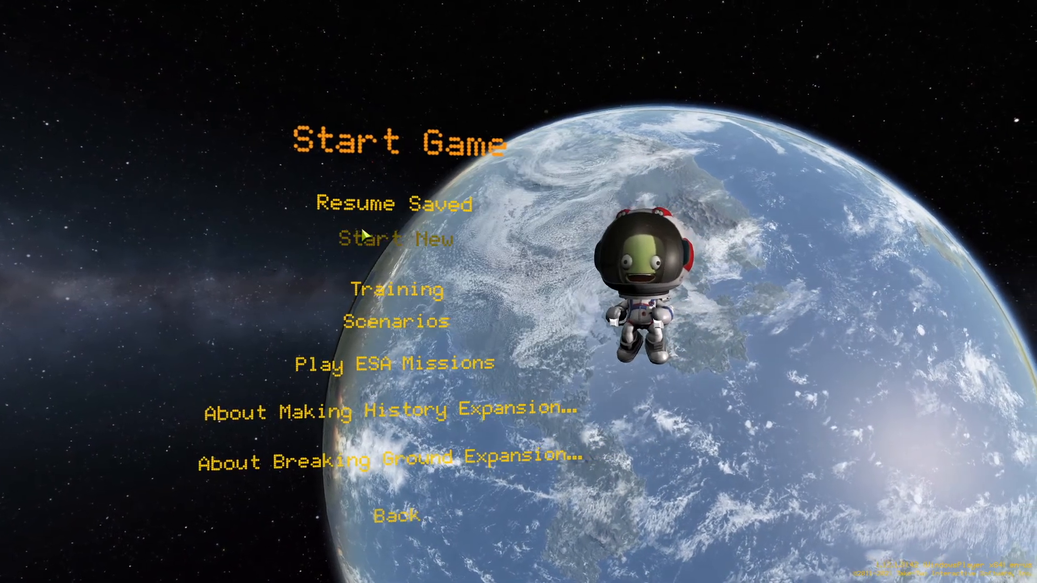
click(362, 236)
click(516, 255)
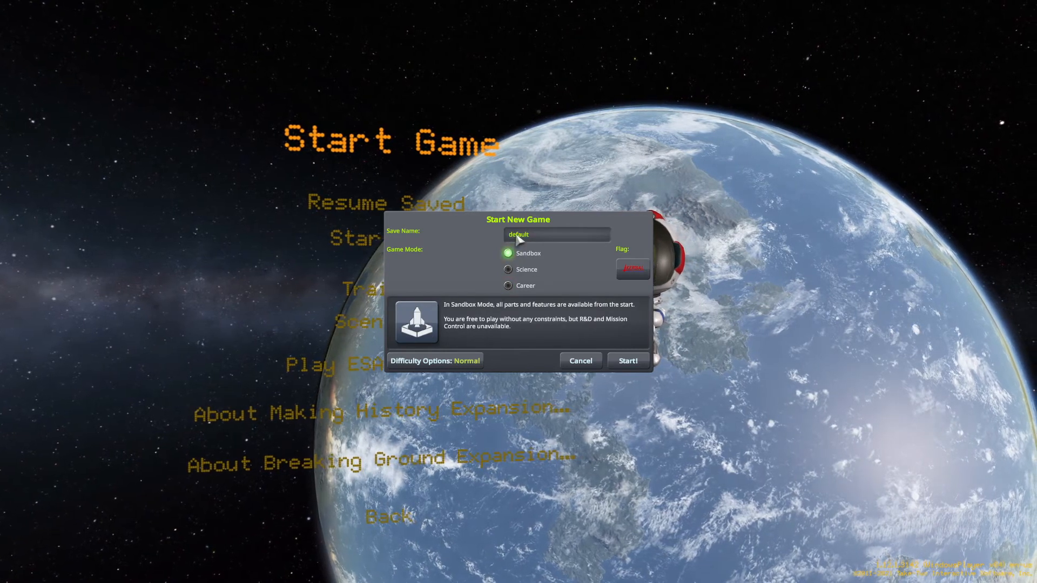
double_click(517, 235)
text(0)
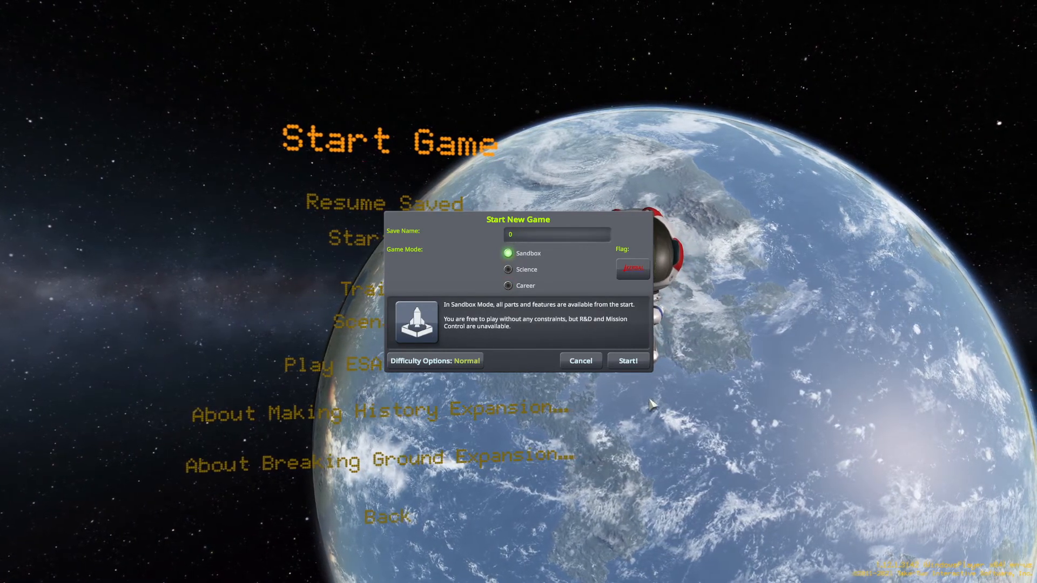
click(627, 364)
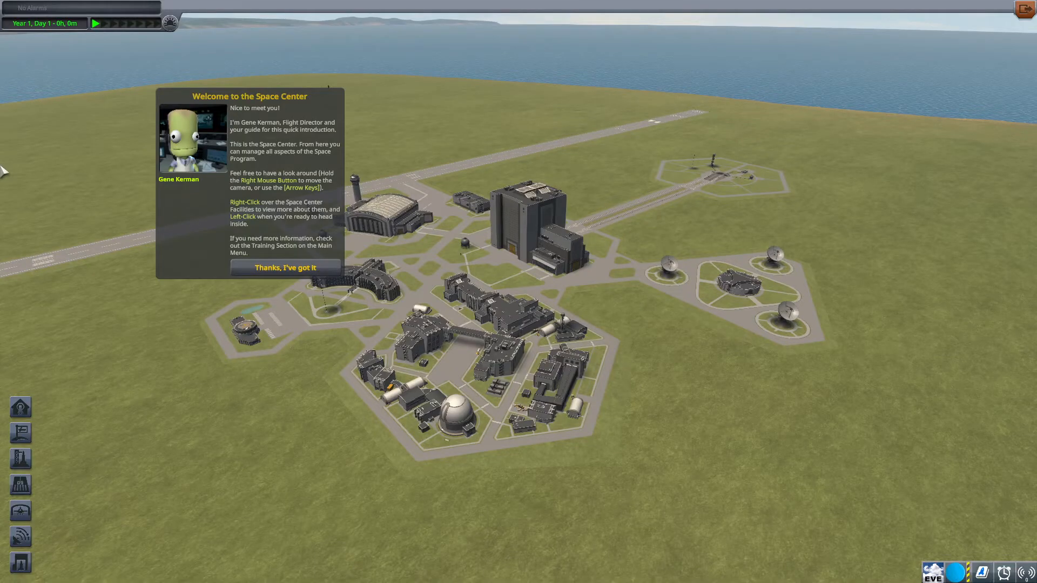
Step: Dismiss the Space Center introduction, enter the Tracking Station and dismiss its welcome message
click(285, 267)
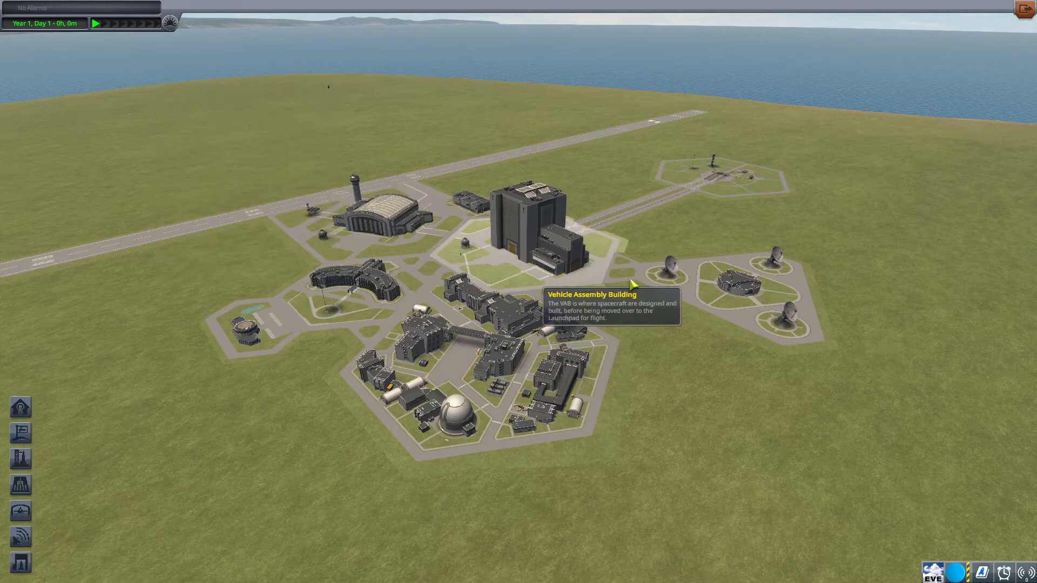
click(540, 270)
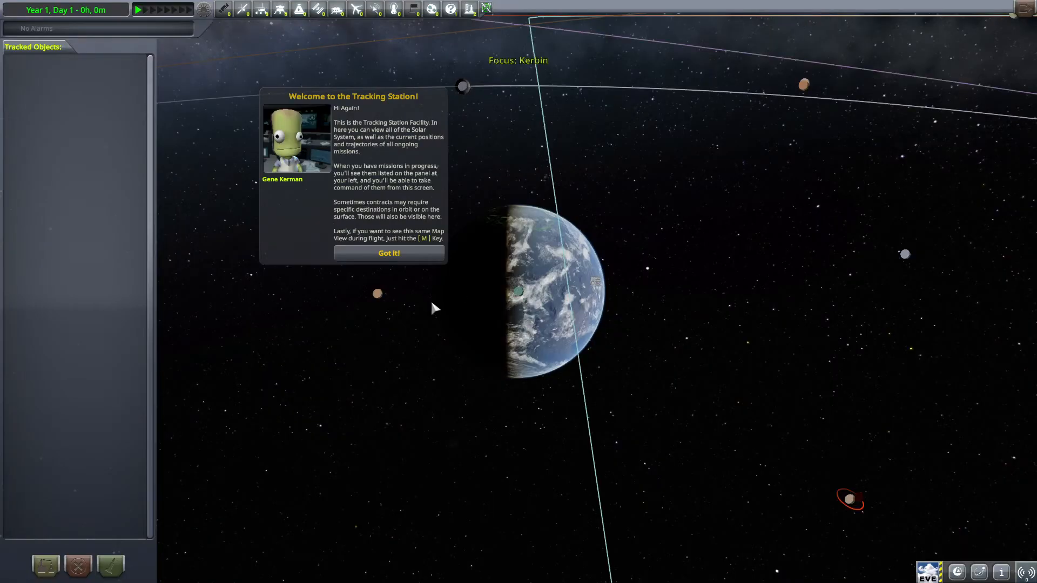
click(392, 258)
Step: Focus the Tracking Station map on Kax A* and examine the black hole and its disc up close
scroll(678, 203, down, 15)
drag(393, 261, 607, 303)
scroll(745, 259, down, 15)
scroll(738, 219, down, 15)
scroll(661, 324, down, 15)
double_click(619, 230)
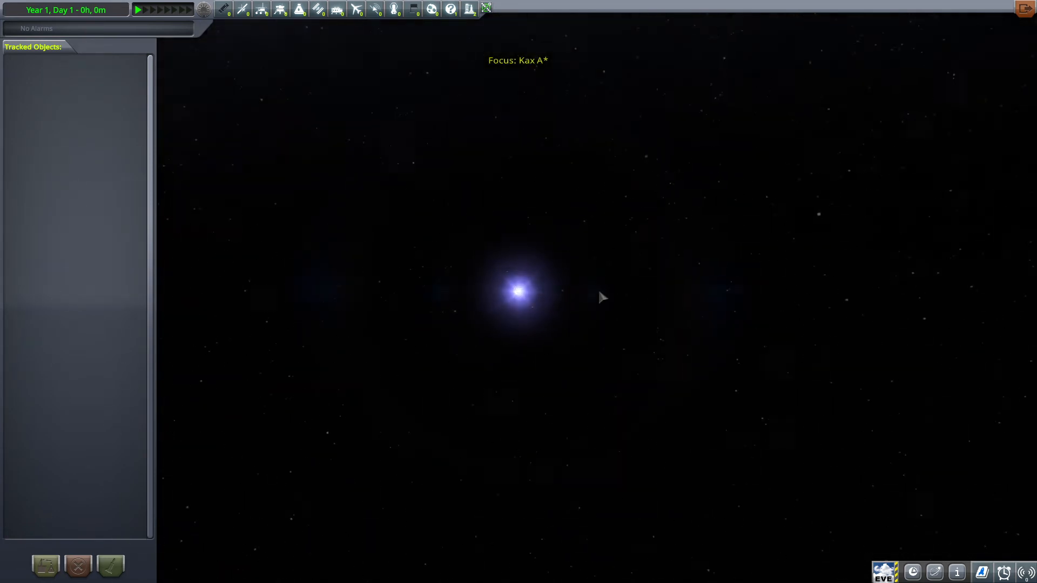
scroll(620, 250, up, 10)
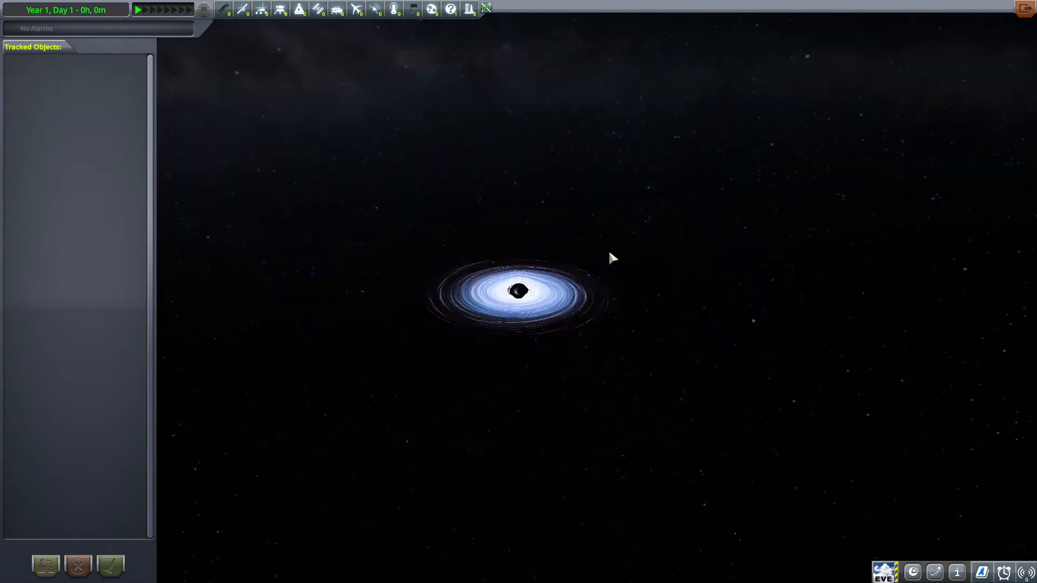
drag(631, 250, 630, 276)
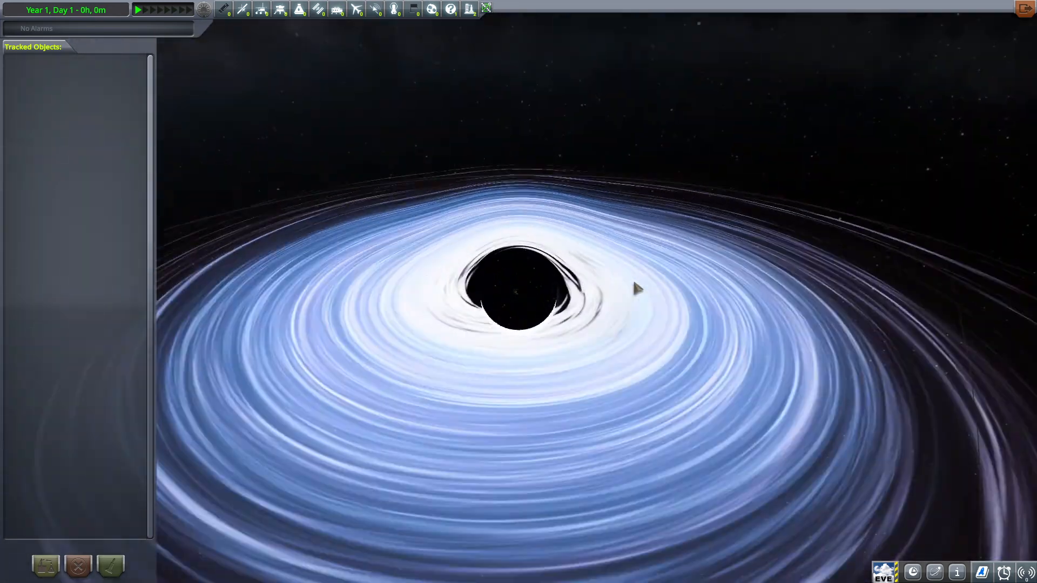
scroll(563, 354, down, 4)
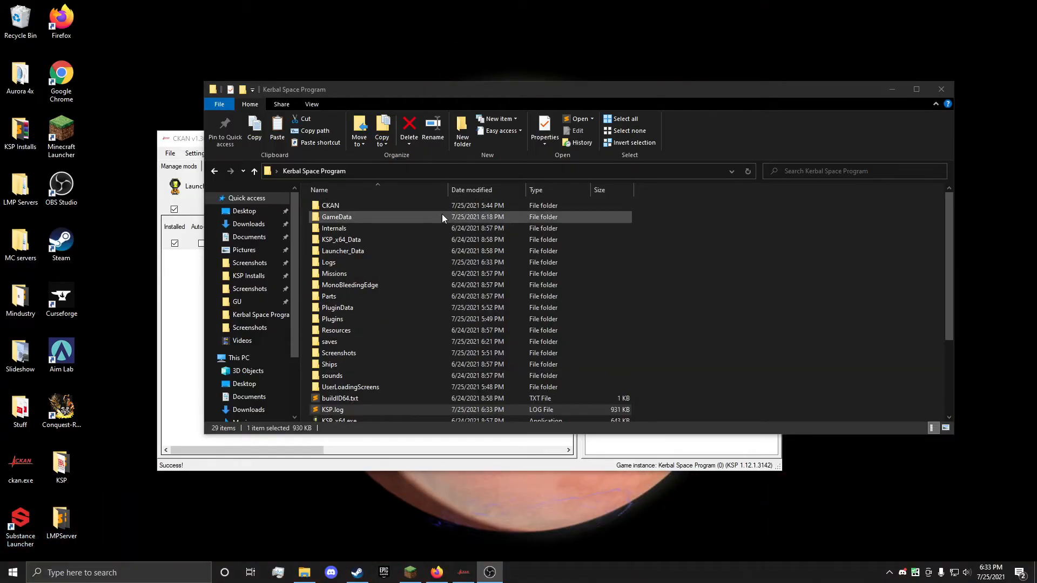
Step: Open GameData in the Kerbal Space Program folder and delete the GU_StockClouds folder
double_click(442, 217)
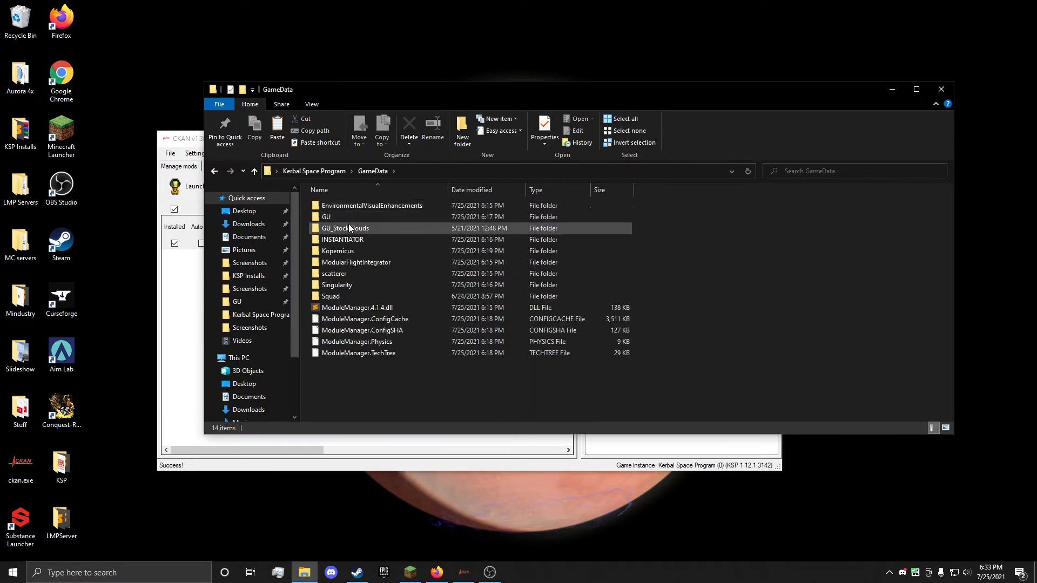
click(350, 229)
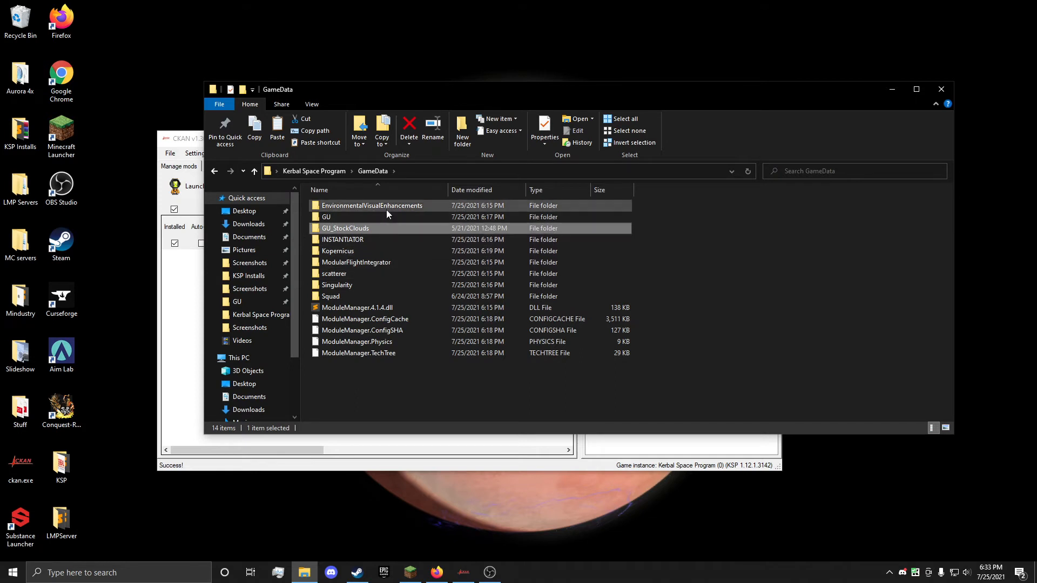
key(Delete)
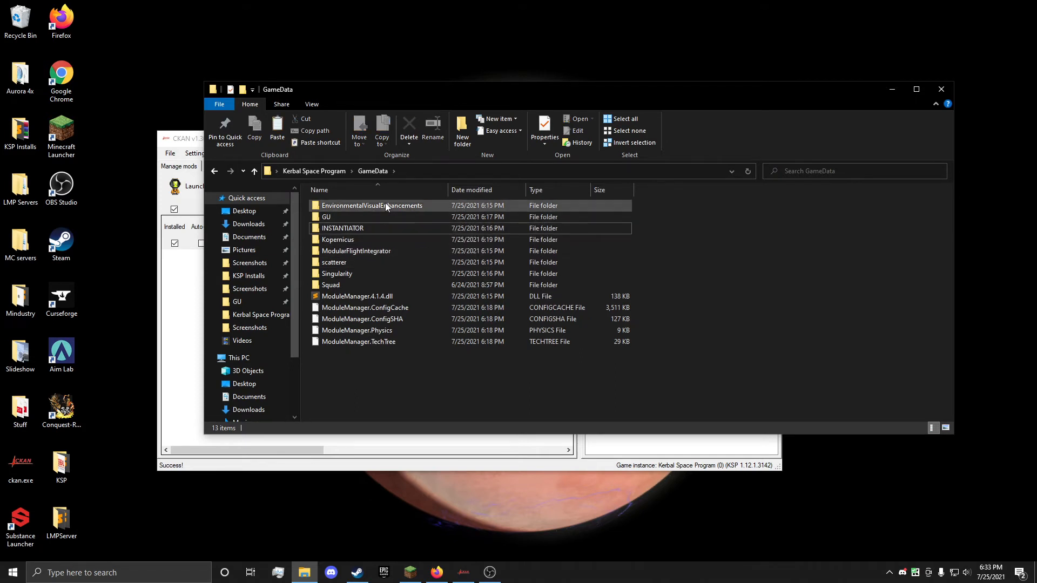
Step: Open the _Systems folder inside GU and delete the _StellarAdventures folder
double_click(347, 216)
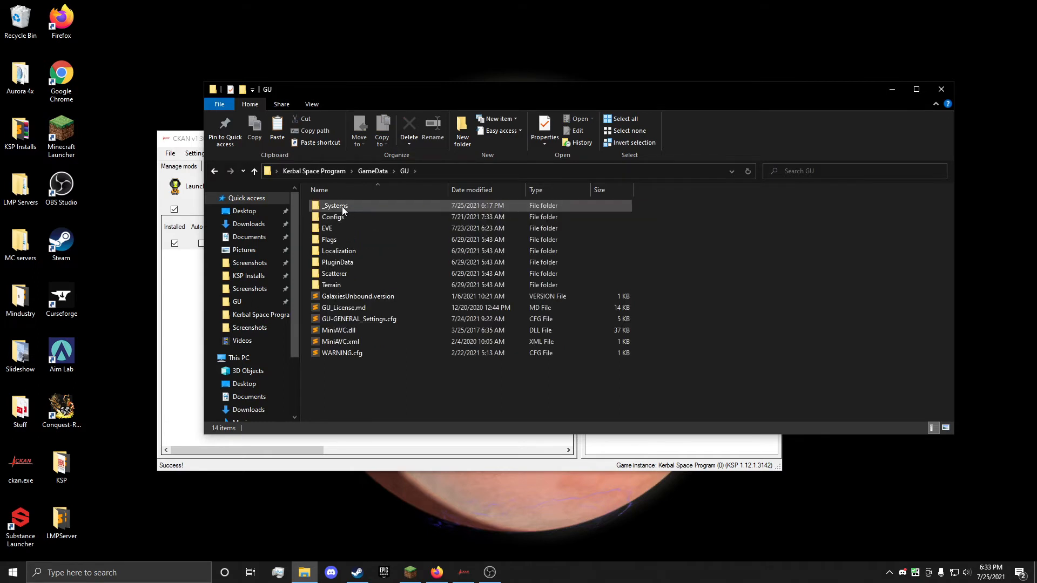
click(342, 206)
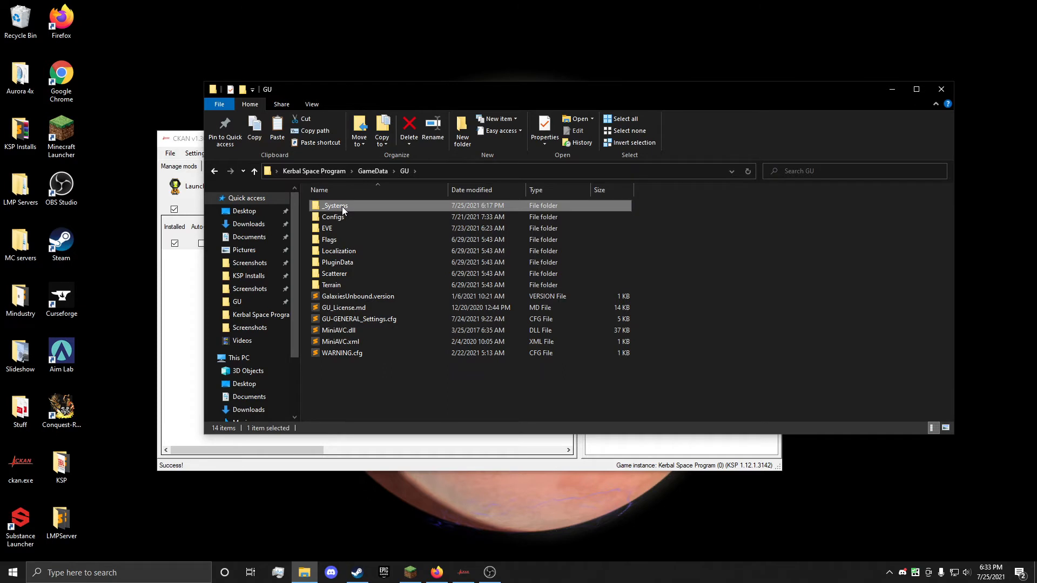
double_click(342, 207)
click(365, 222)
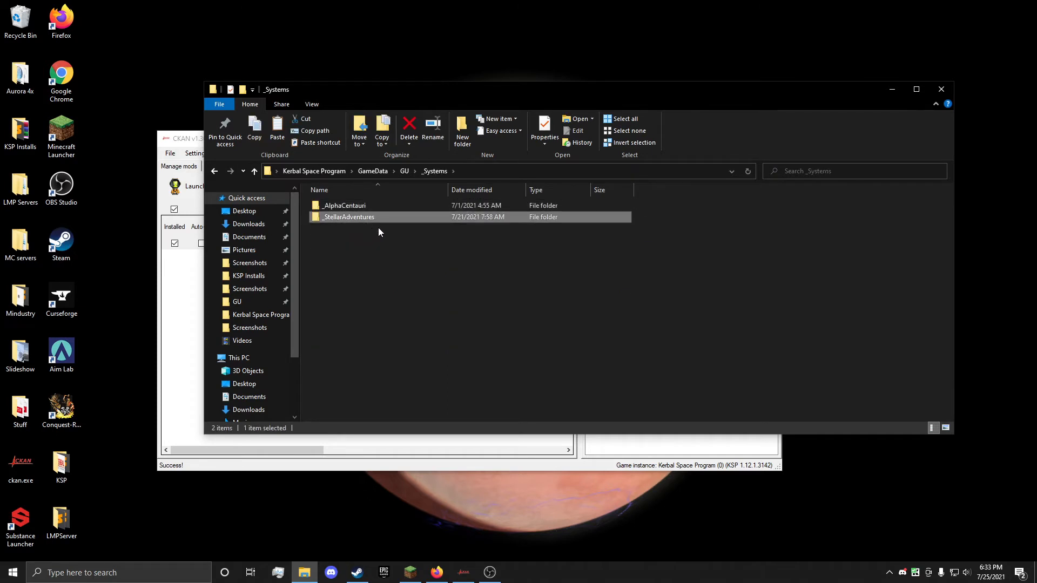
key(Delete)
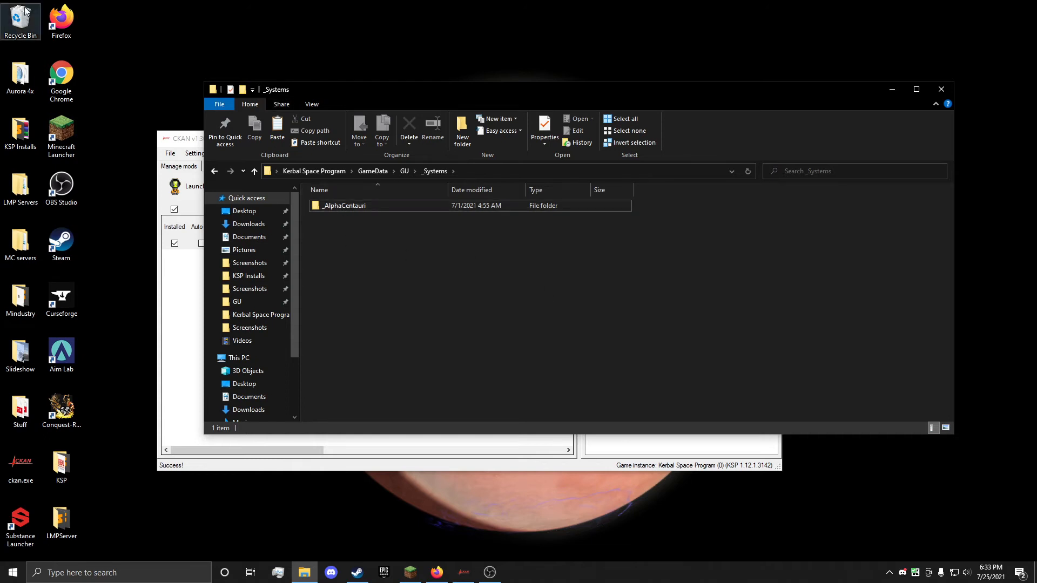
drag(428, 267, 492, 365)
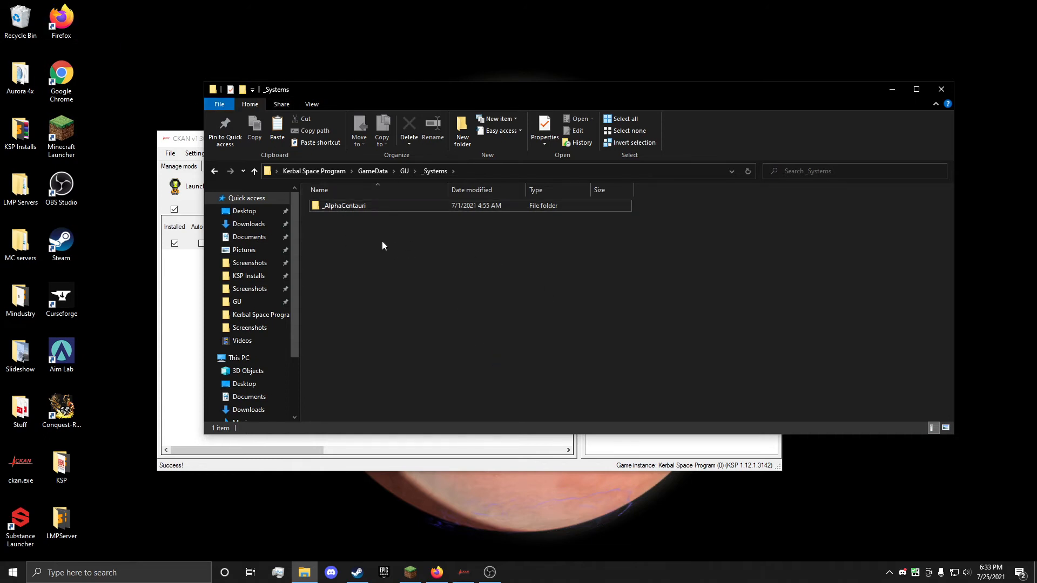
Step: Return to the GU folder and open GU-GENERAL_Settings.cfg in the text editor, dismissing the KSP.log reload prompt
drag(389, 259, 378, 237)
click(214, 170)
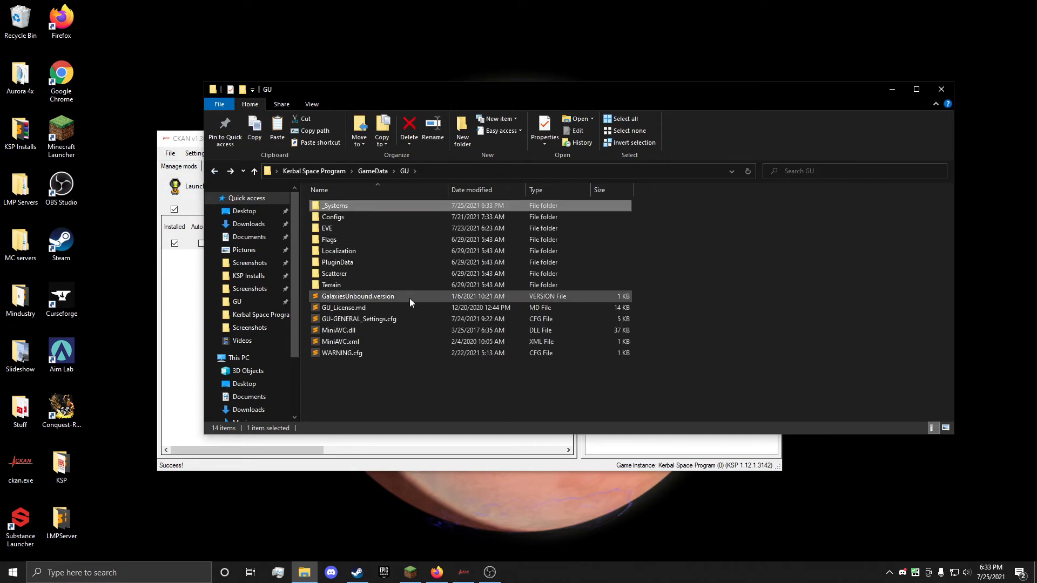
double_click(357, 319)
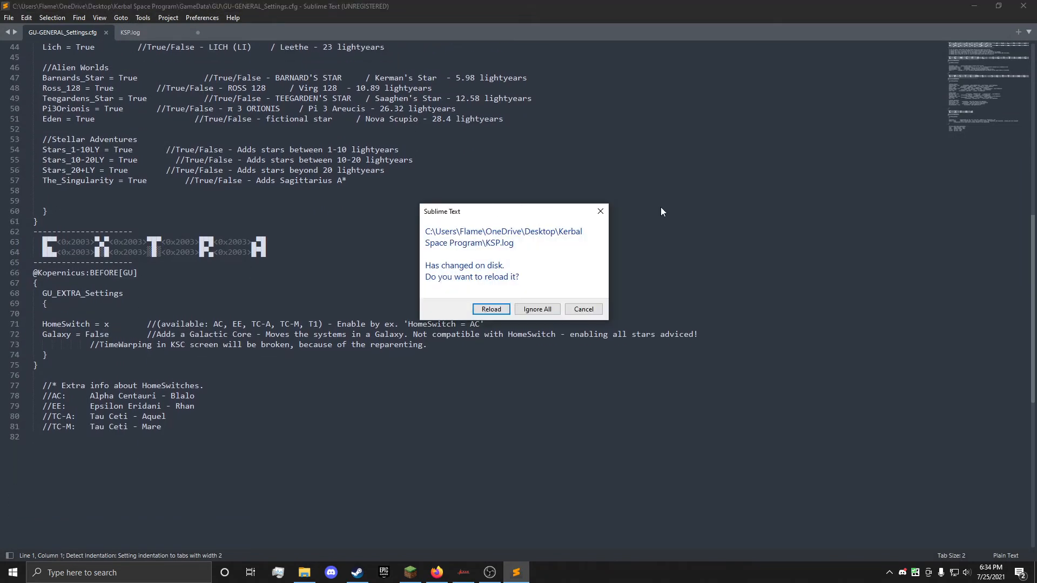
click(600, 212)
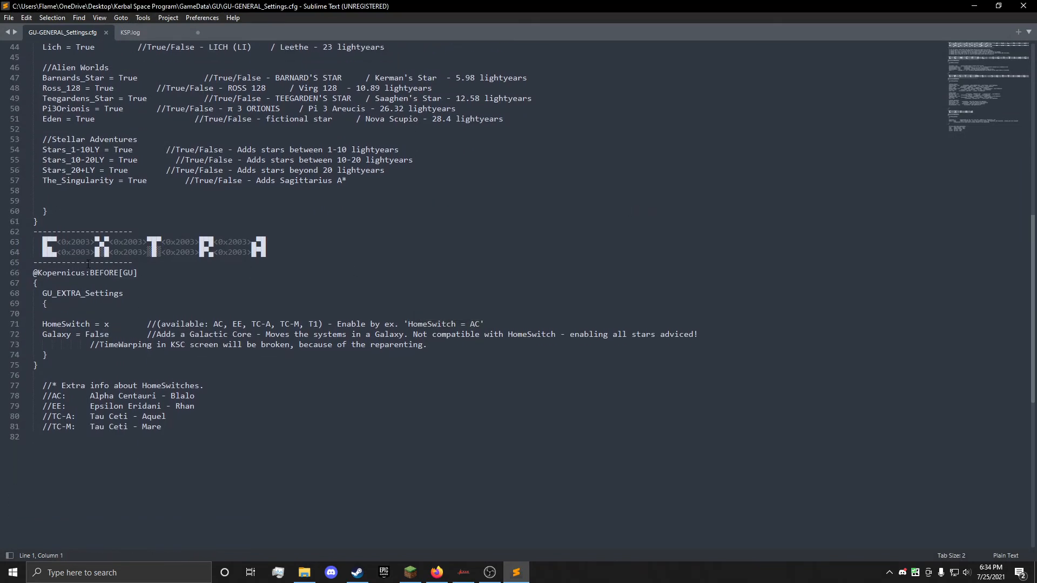
drag(265, 5, 463, 272)
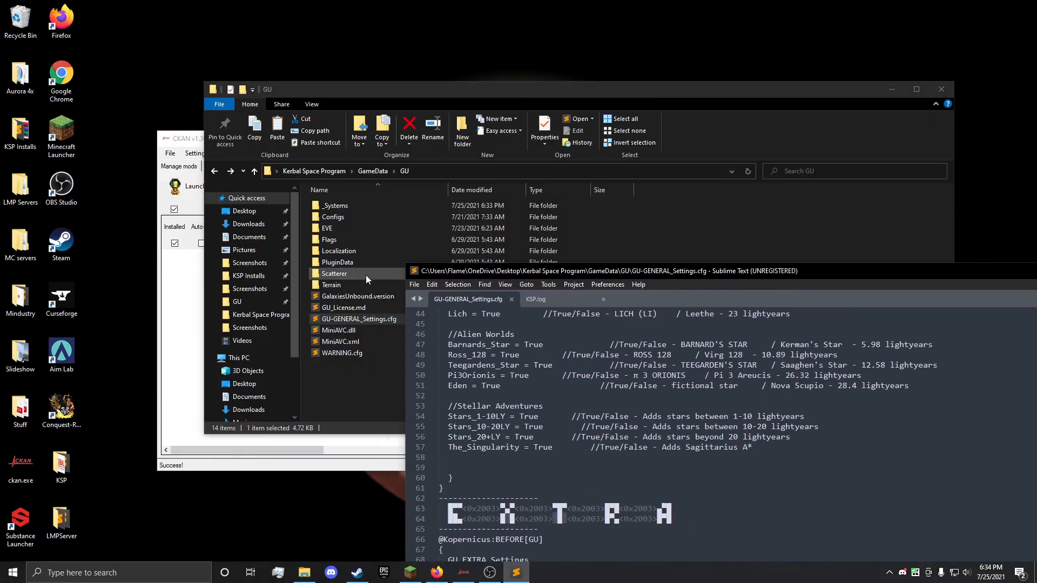
double_click(463, 271)
Step: Examine the System Settings and General Settings sections of GU-GENERAL_Settings.cfg
scroll(119, 337, up, 8)
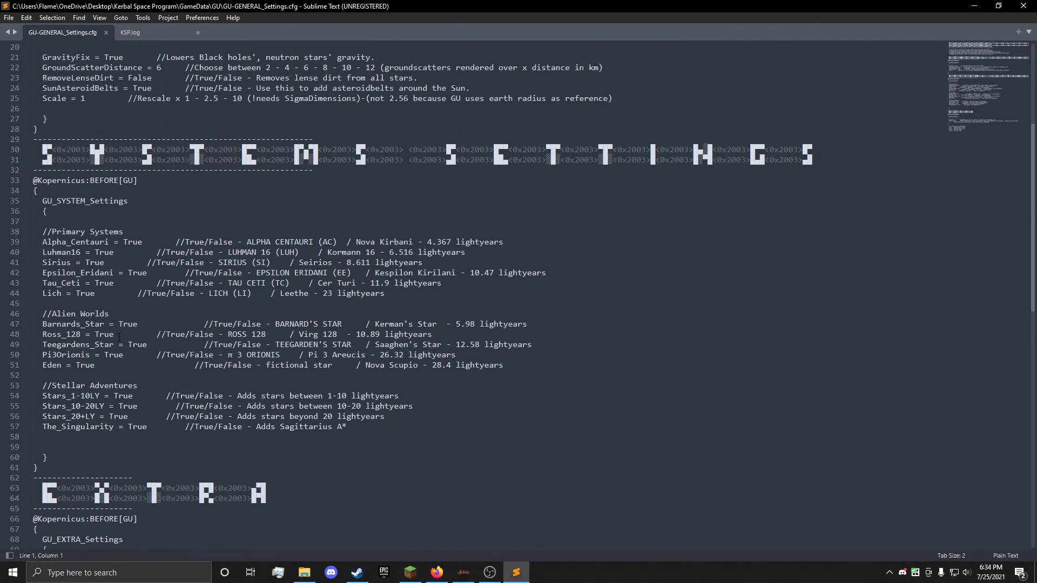
drag(58, 472, 7, 139)
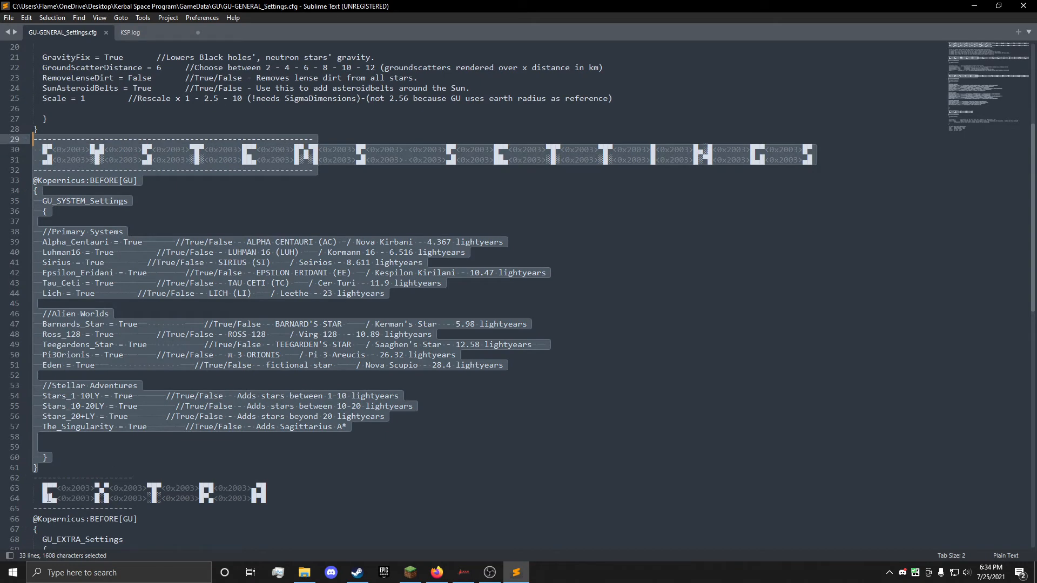
scroll(49, 498, up, 6)
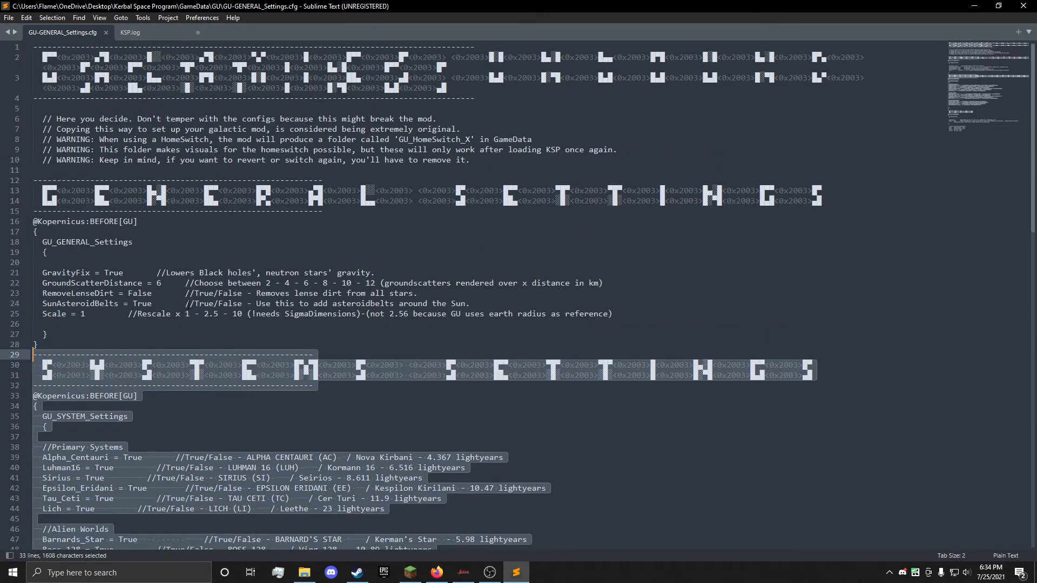
click(171, 314)
drag(38, 344, 33, 180)
click(107, 256)
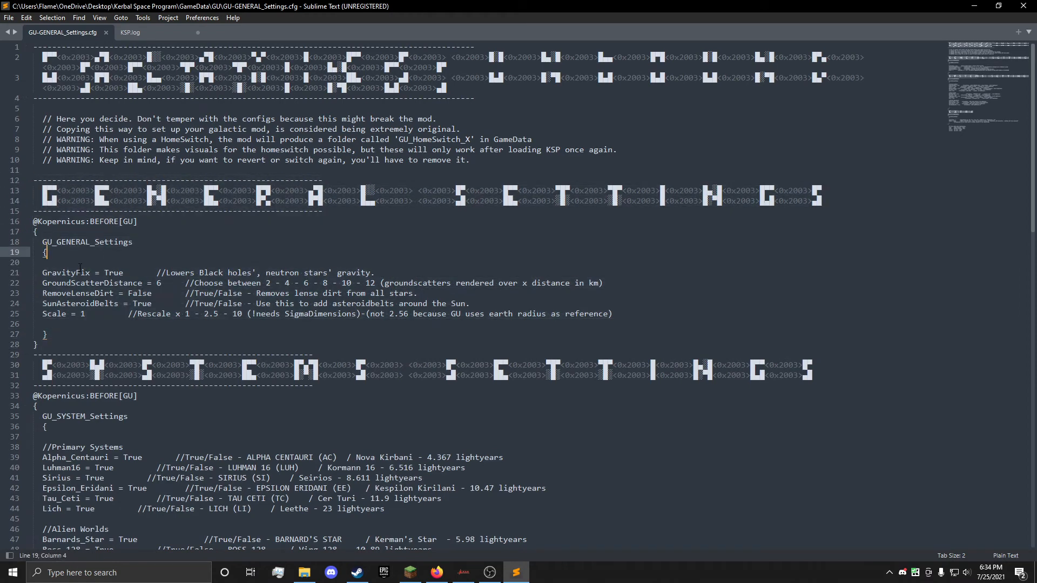
Step: Read through the GravityFix, GroundScatterDistance and RemoveLenseDirt lines under GU_GENERAL_Settings
drag(36, 277, 380, 274)
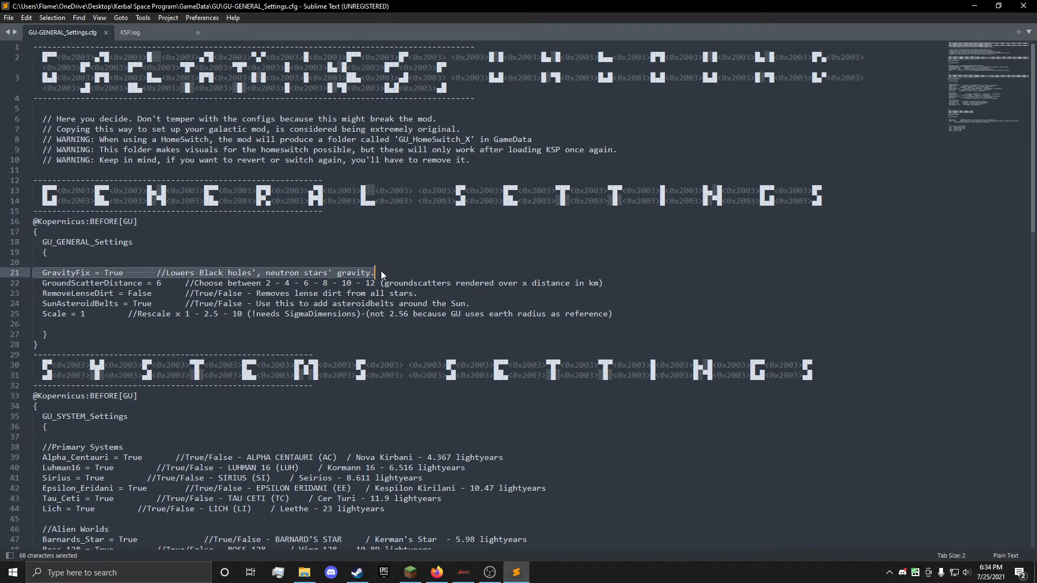
triple_click(28, 286)
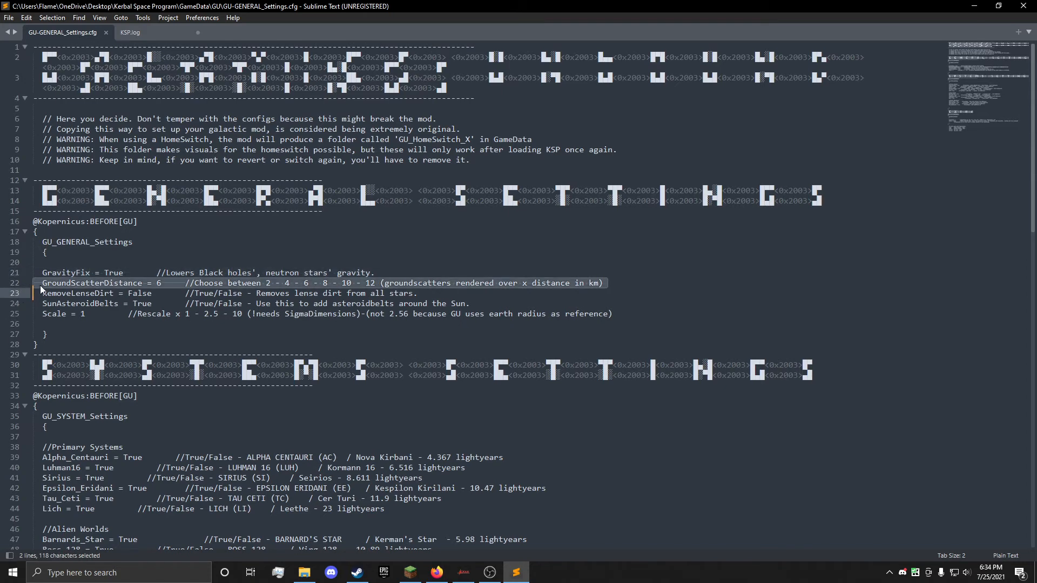
drag(29, 286, 608, 286)
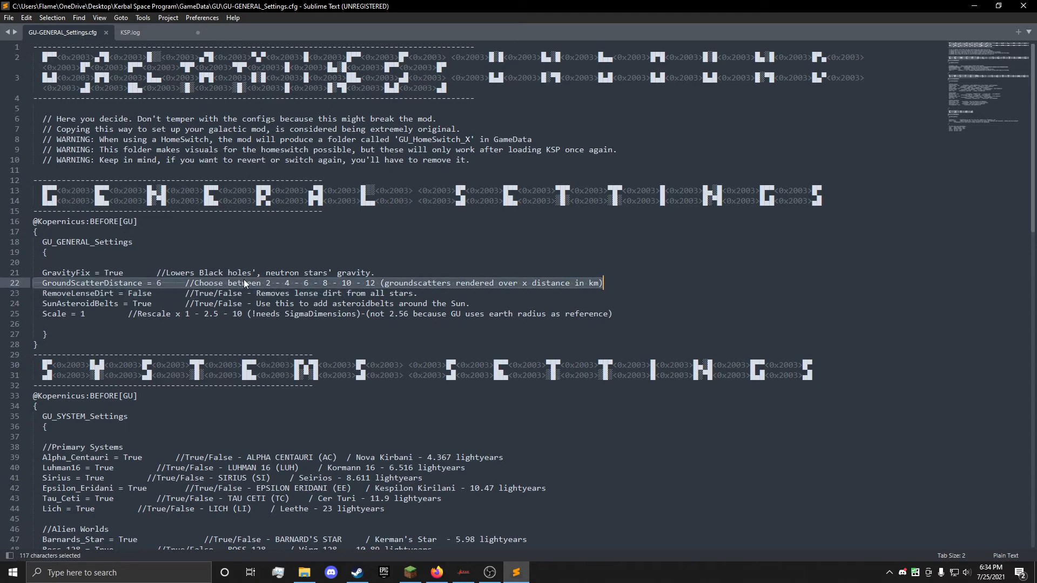
click(263, 282)
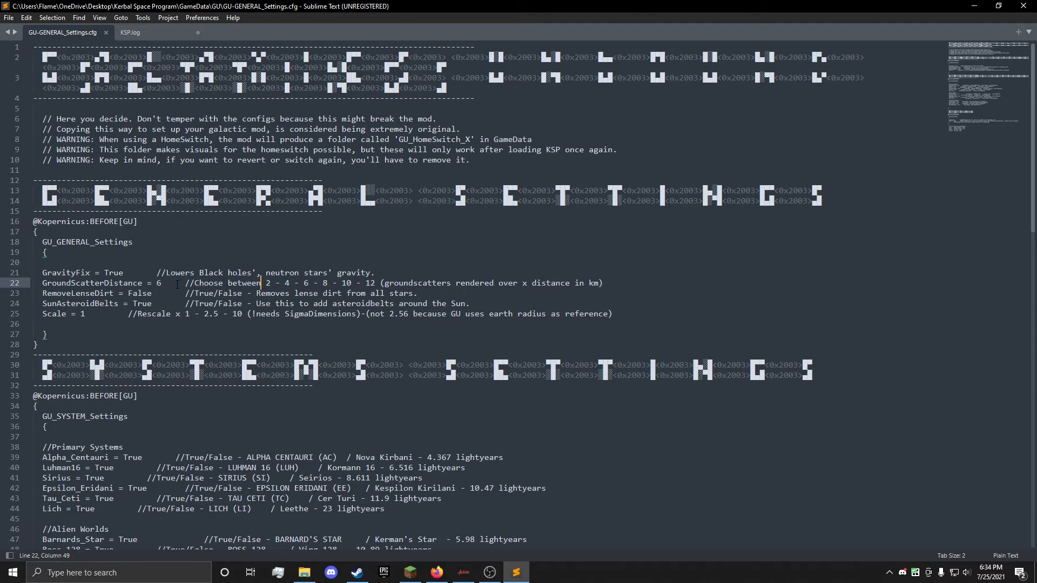
drag(27, 296, 419, 292)
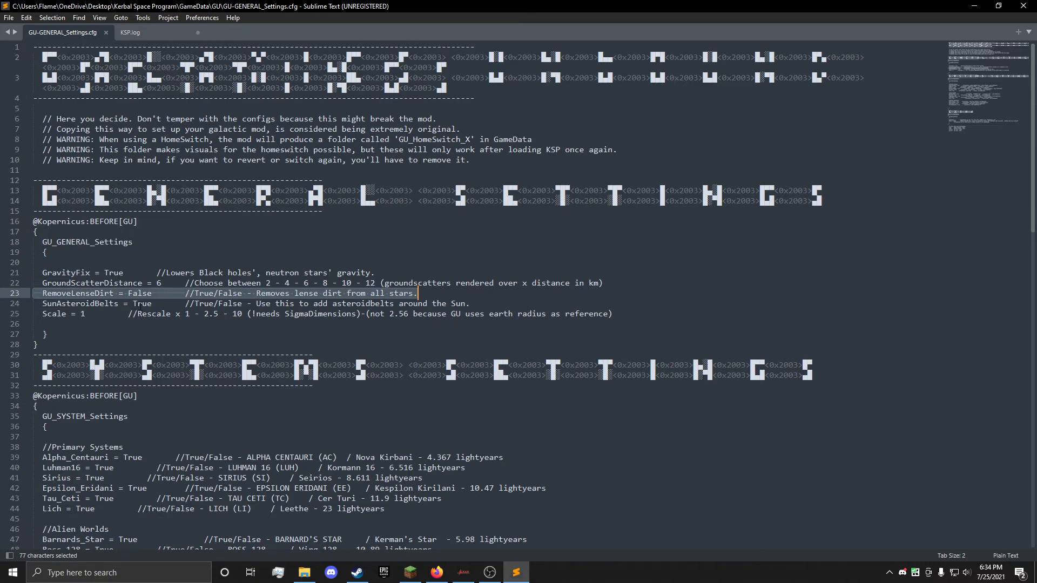
scroll(144, 304, down, 3)
scroll(145, 304, up, 3)
Step: Read through the SunAsteroidBelts and Scale lines under GU_GENERAL_Settings
click(127, 303)
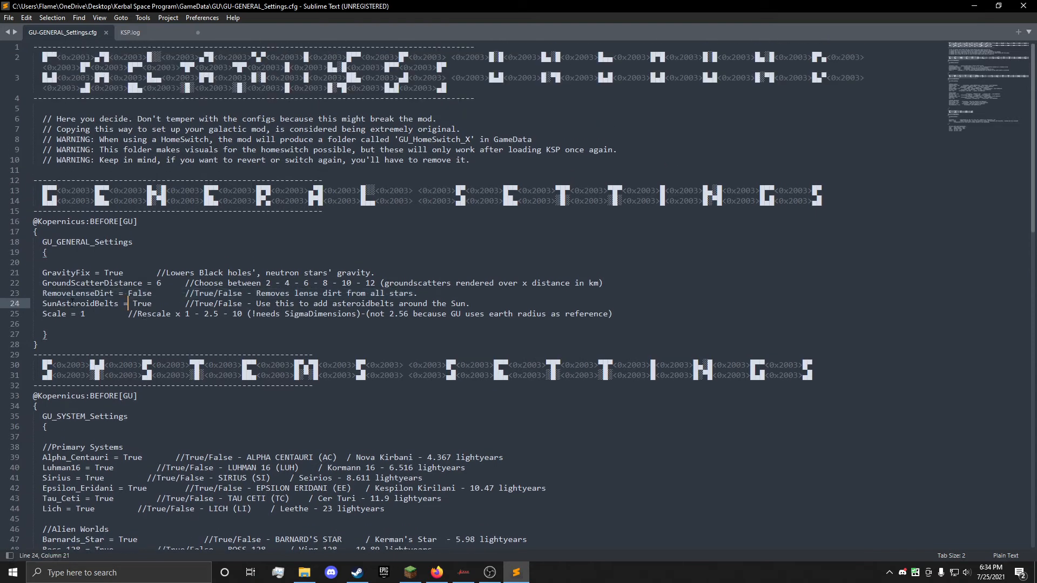
drag(44, 304, 470, 304)
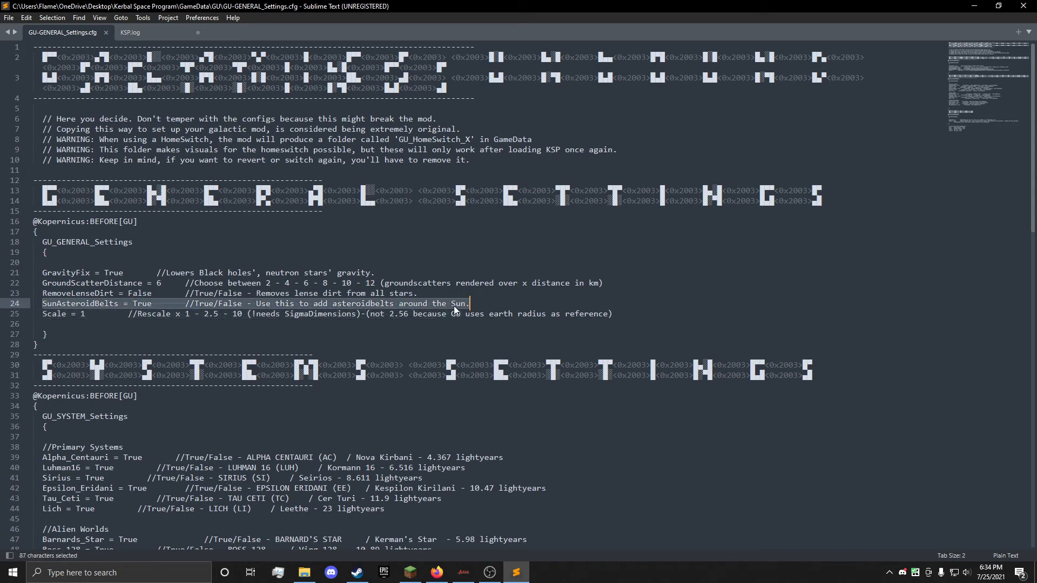
scroll(423, 304, down, 15)
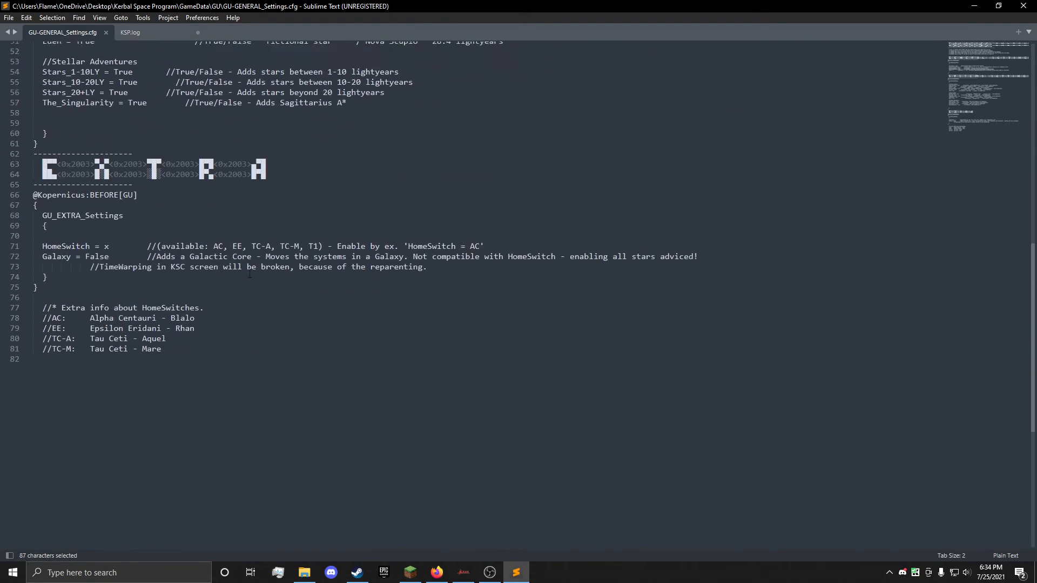
scroll(115, 337, up, 15)
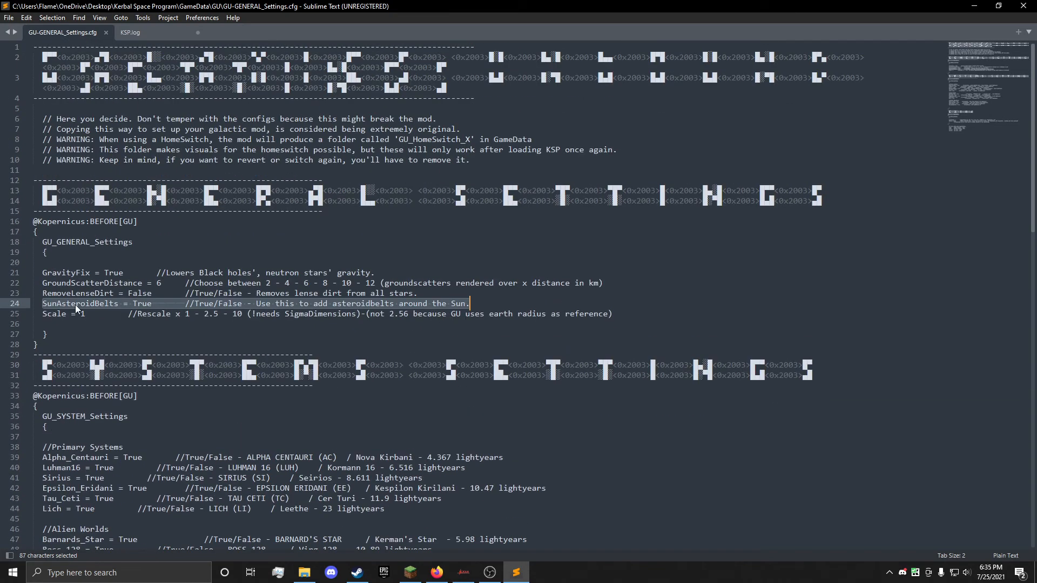
click(76, 304)
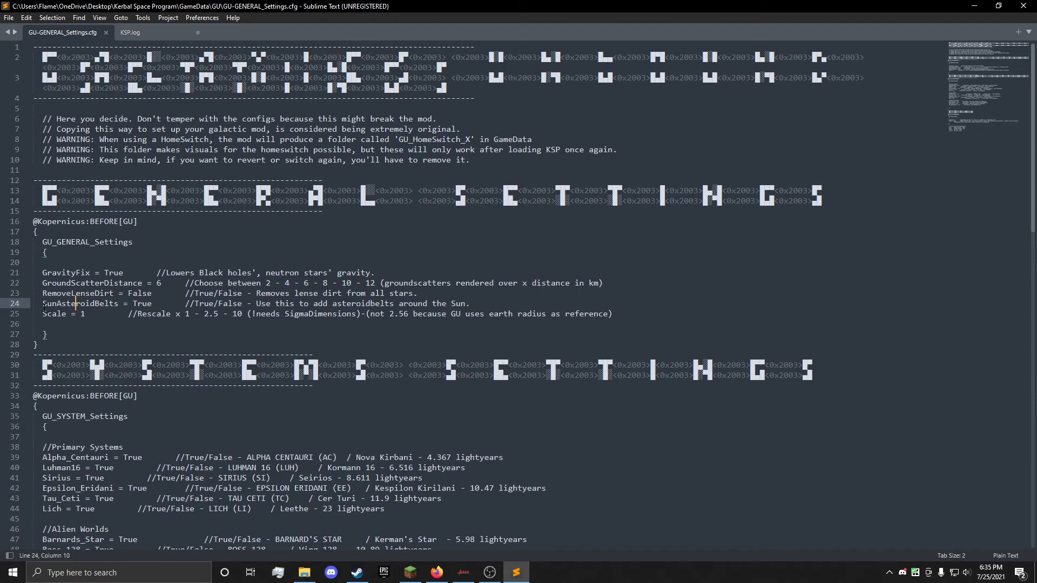
drag(42, 310, 613, 319)
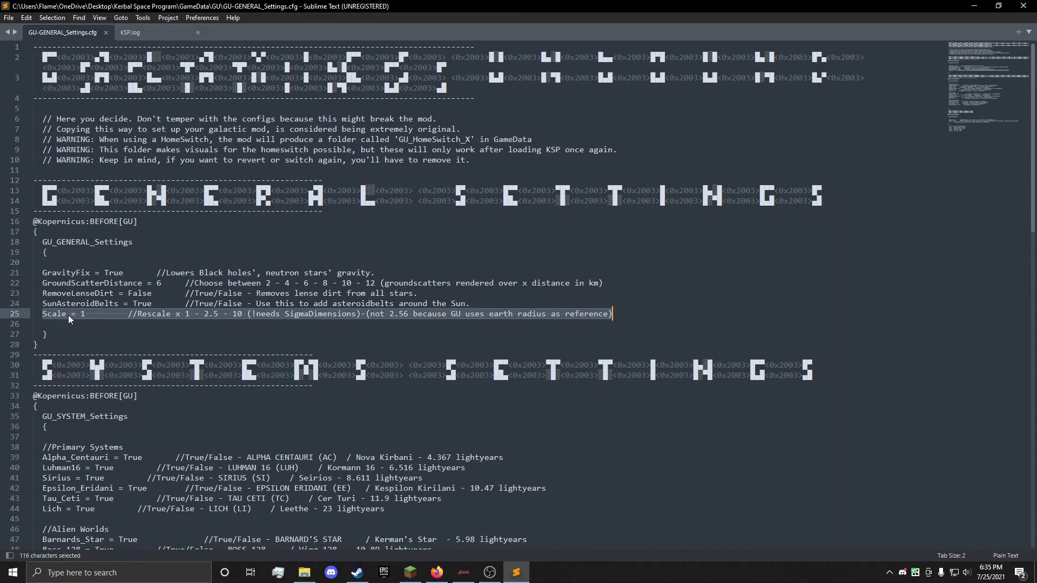
click(207, 317)
Step: Set HomeSwitch to AC under GU_EXTRA_Settings
scroll(207, 319, down, 13)
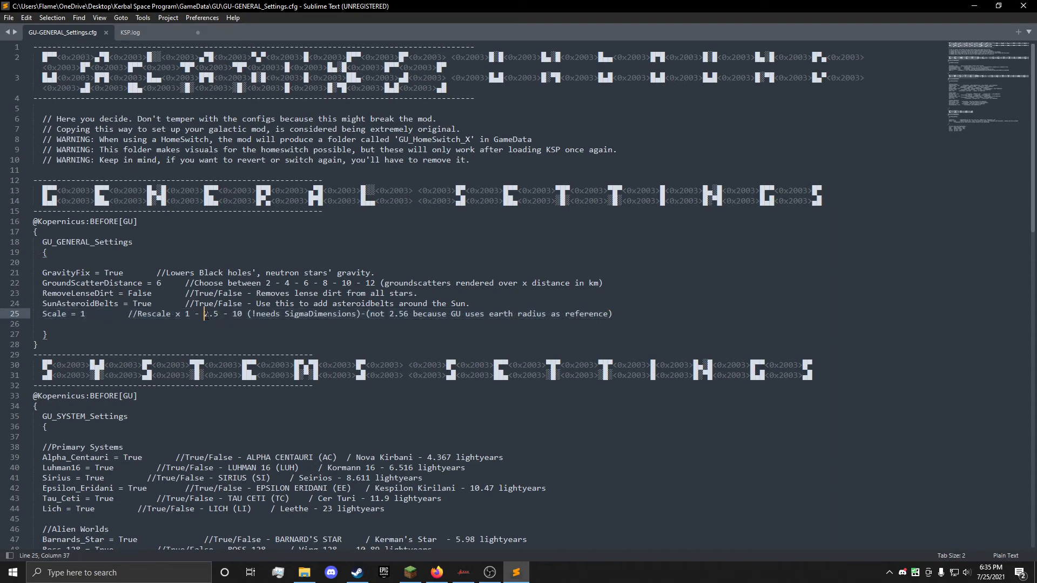
scroll(213, 264, down, 2)
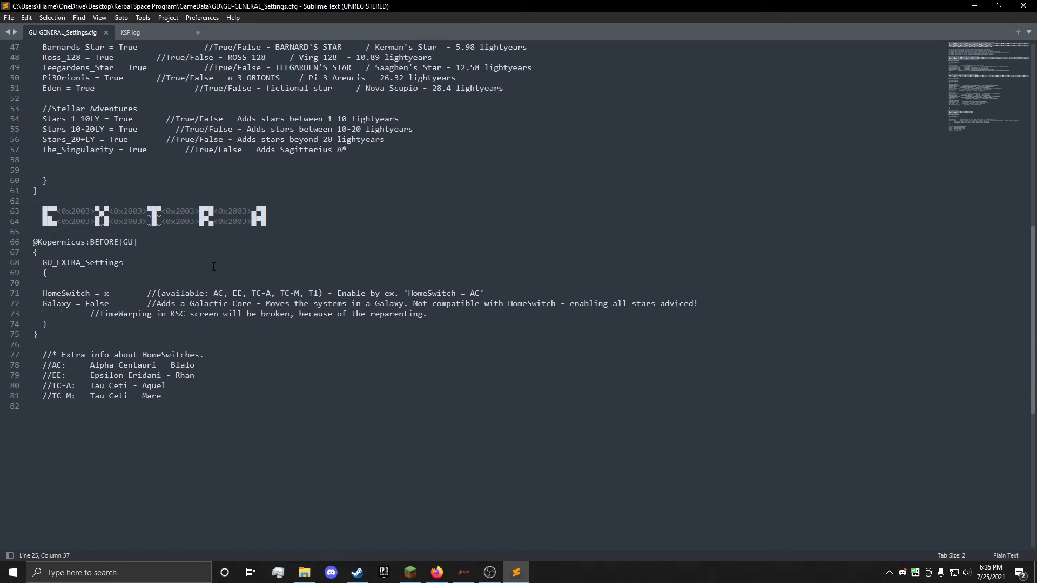
click(157, 405)
click(110, 291)
key(BackSpace)
text(AC)
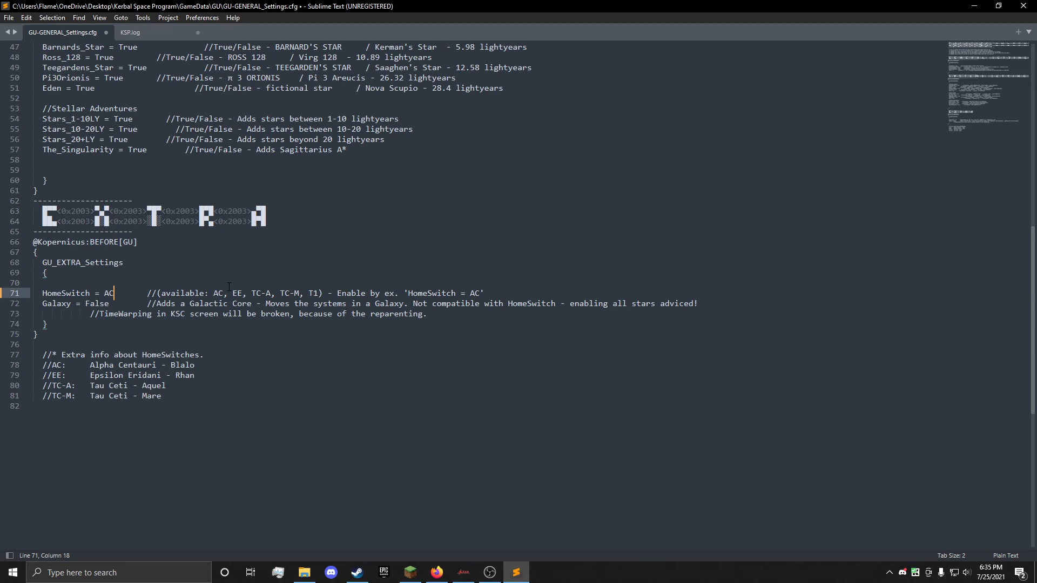
key(BackSpace)
key(BackSpace)
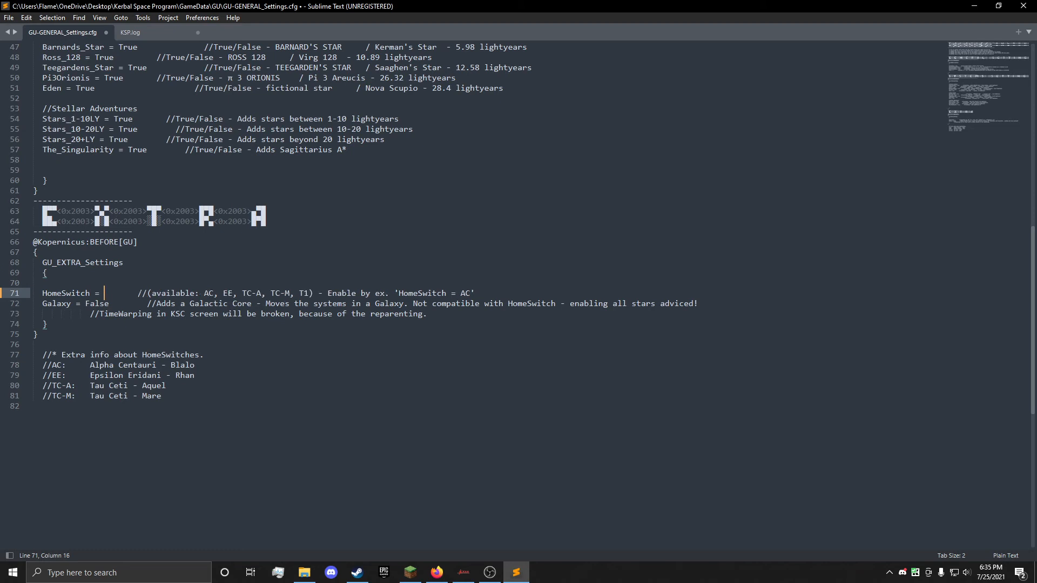
text(x)
key(ctrl+z)
key(ctrl+z)
Step: Save GU-GENERAL_Settings.cfg and close the text editor along with the open KSP.log file
key(ctrl+s)
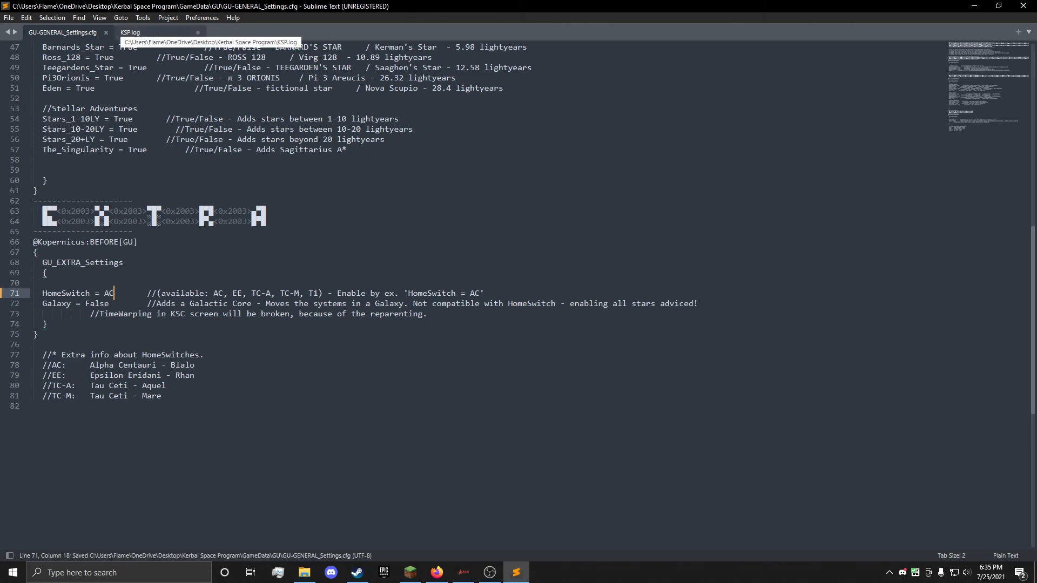
key(ctrl+w)
key(ctrl+w)
click(547, 323)
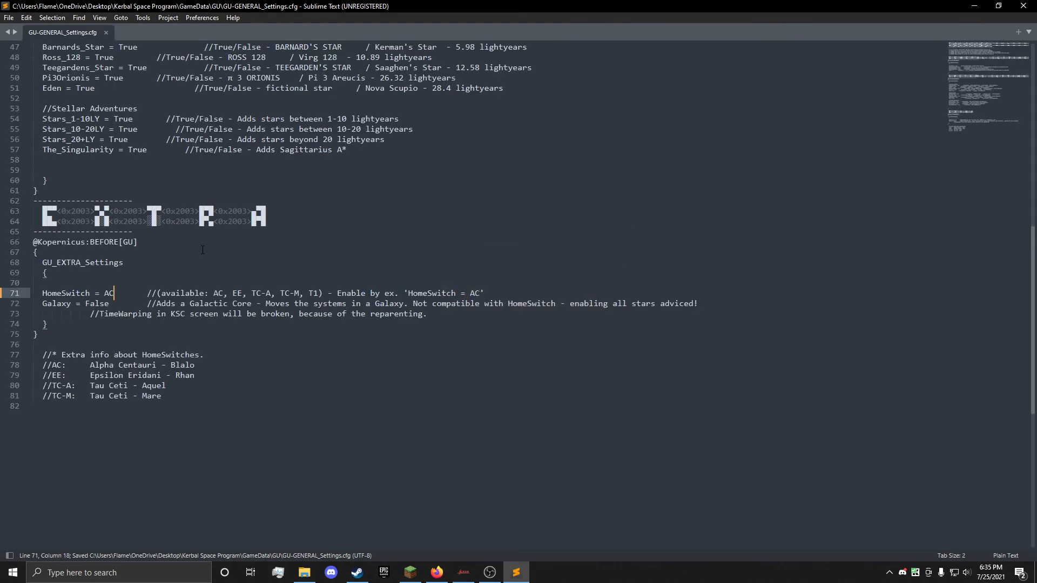
key(alt+F4)
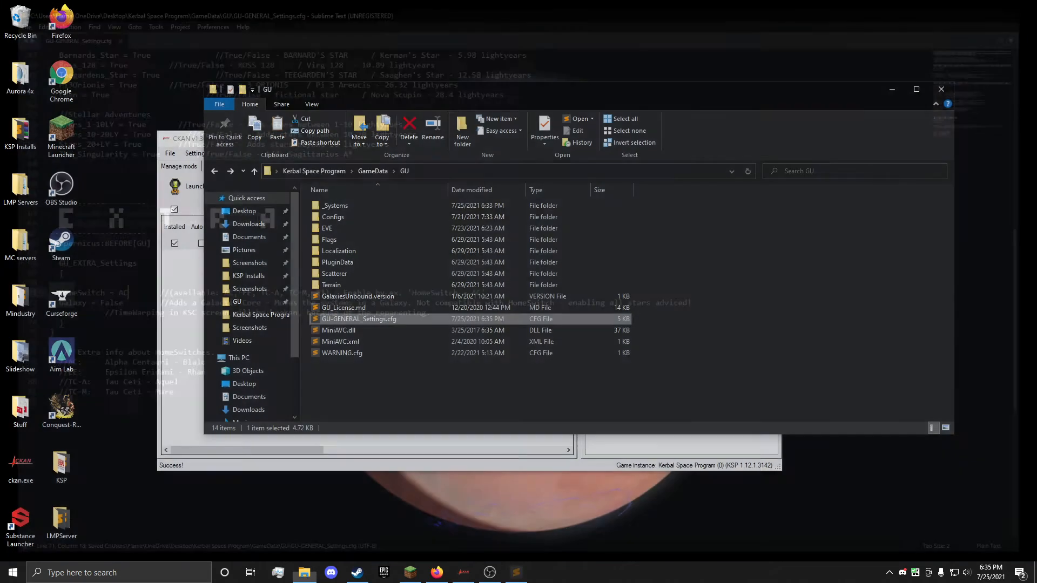
Step: Go back to the GameData folder and launch Kerbal Space Program from CKAN
click(373, 172)
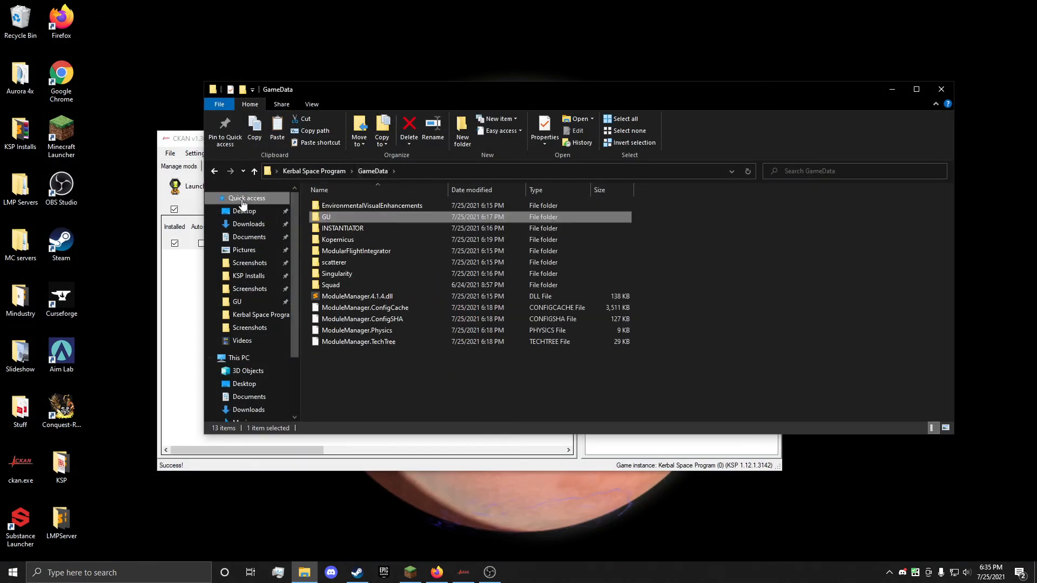
click(178, 192)
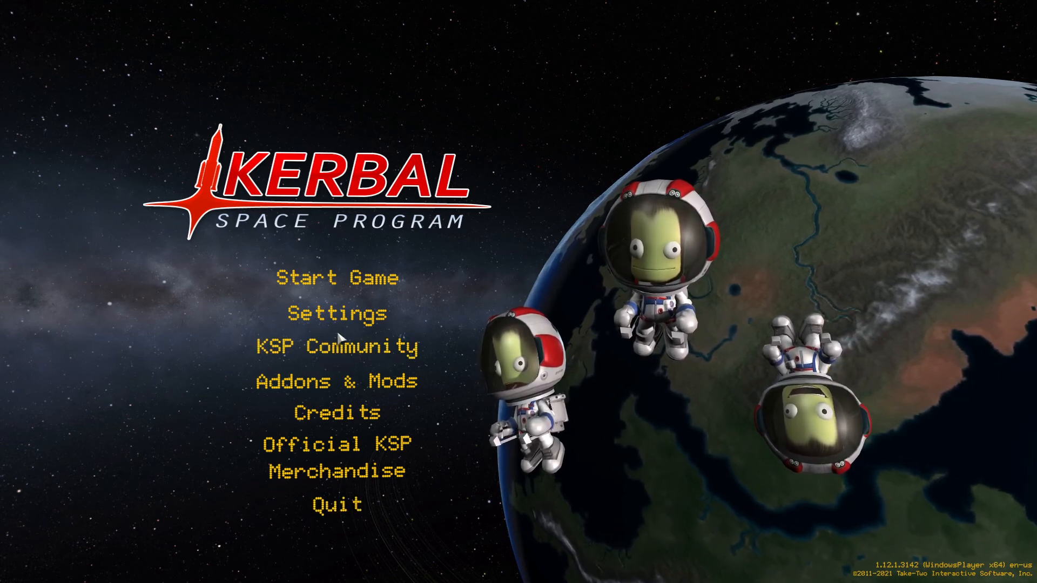
Step: Try setting the master volume to 30% in the game's audio settings
click(319, 313)
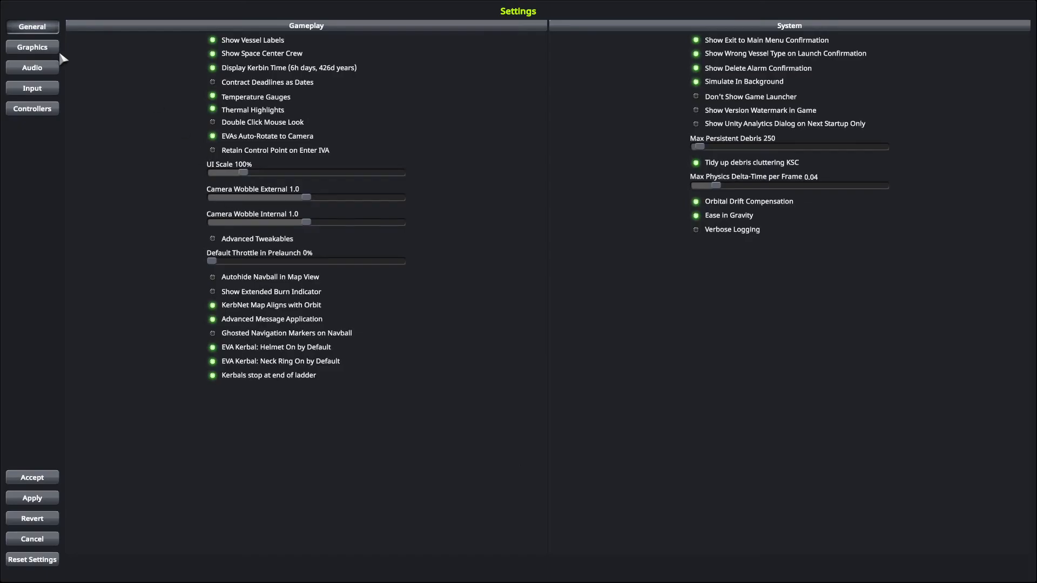
click(38, 48)
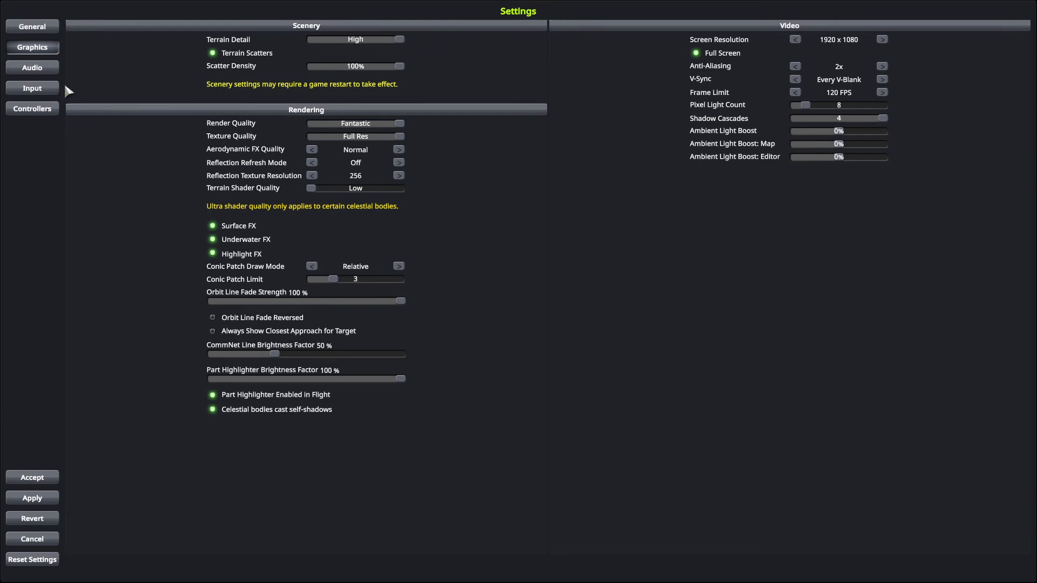
click(31, 70)
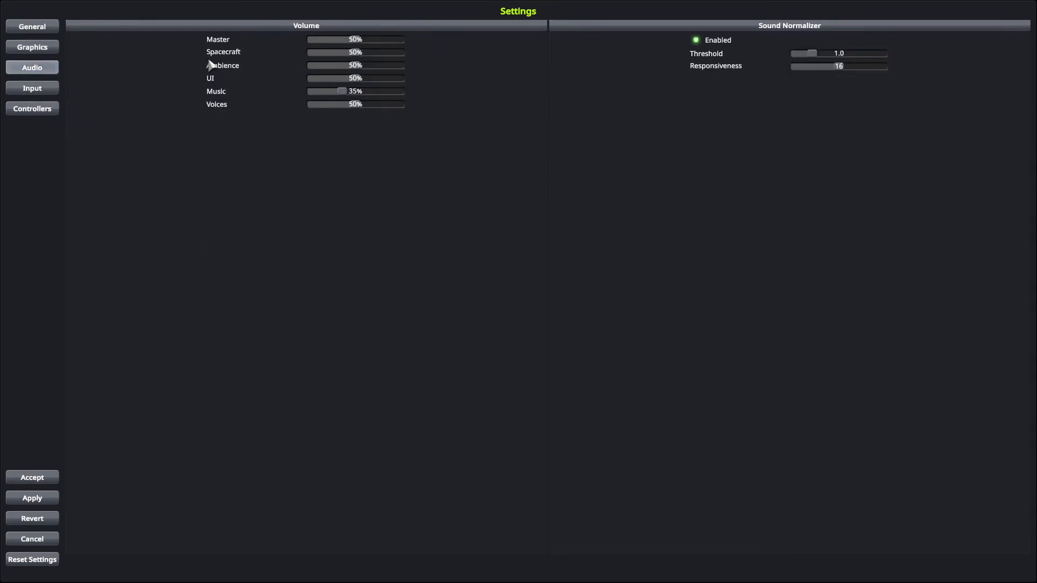
drag(332, 43, 336, 37)
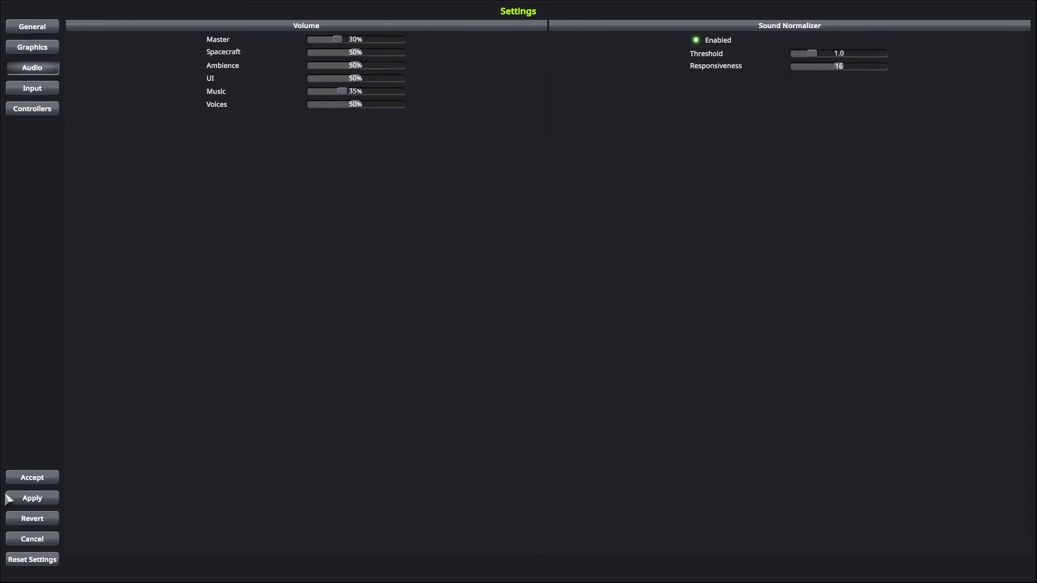
click(45, 542)
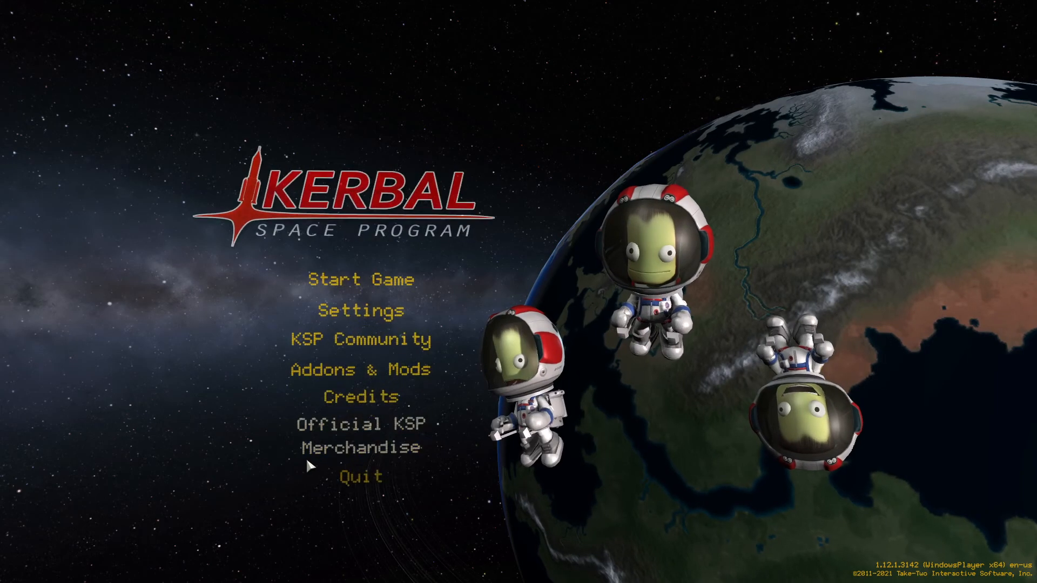
Step: Quit Kerbal Space Program from the main menu and confirm the exit
click(341, 491)
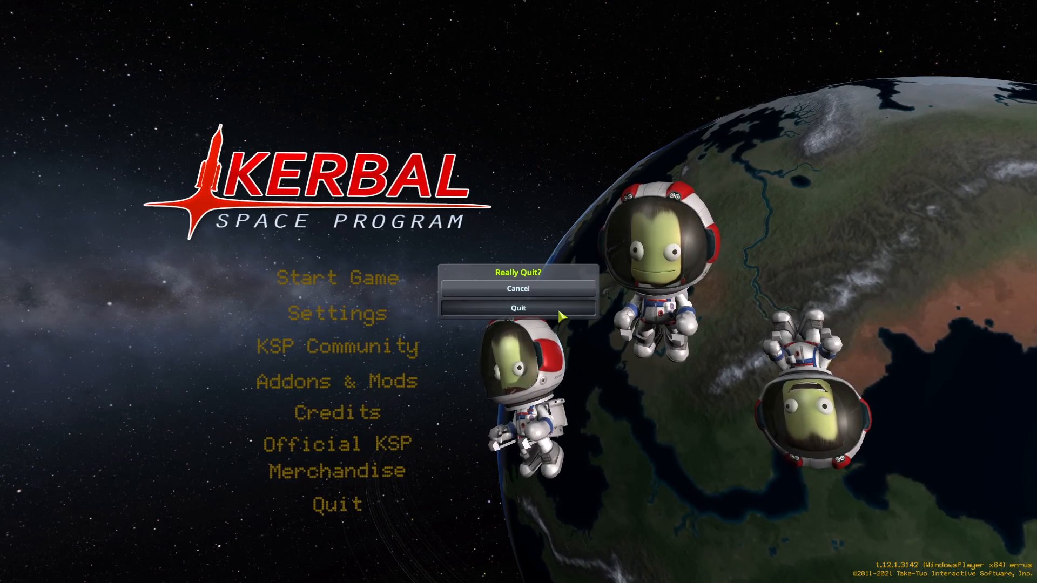
click(557, 307)
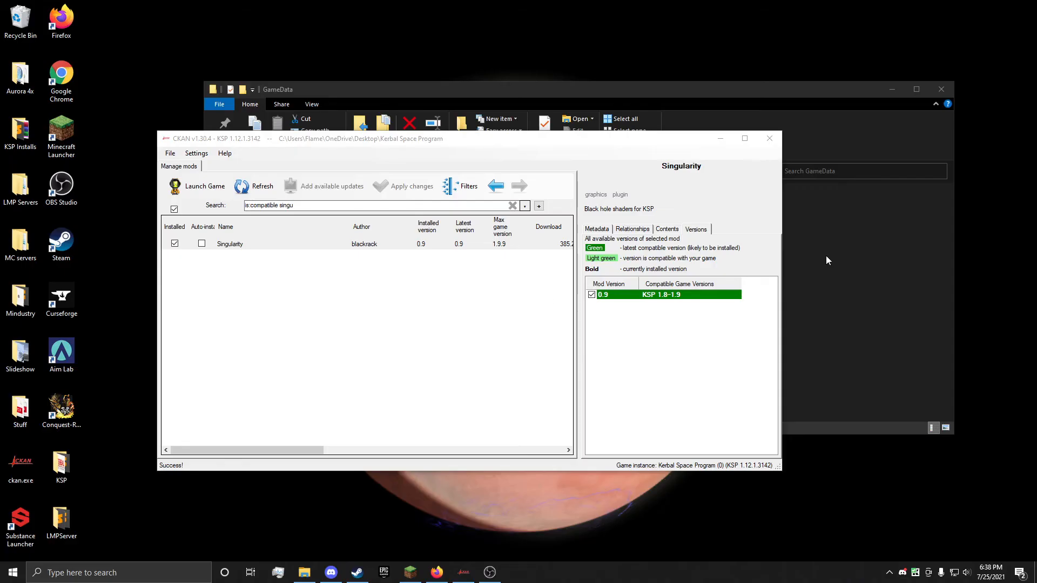
Step: Delete ModuleManager.ConfigCache and ModuleManager.ConfigSHA from the GameData folder and launch Kerbal Space Program from CKAN
click(825, 255)
click(414, 323)
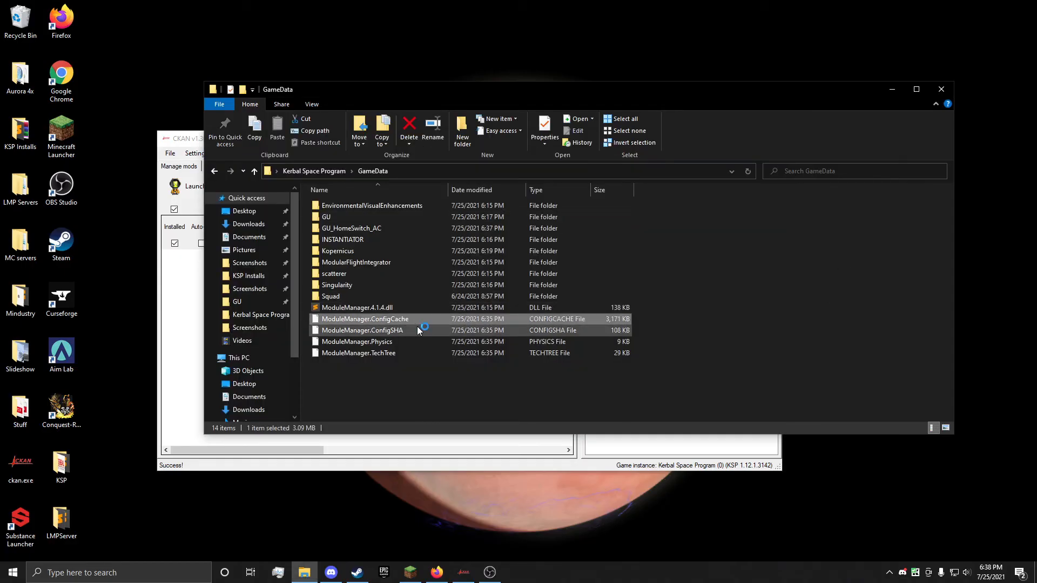
shift+click(417, 327)
key(Delete)
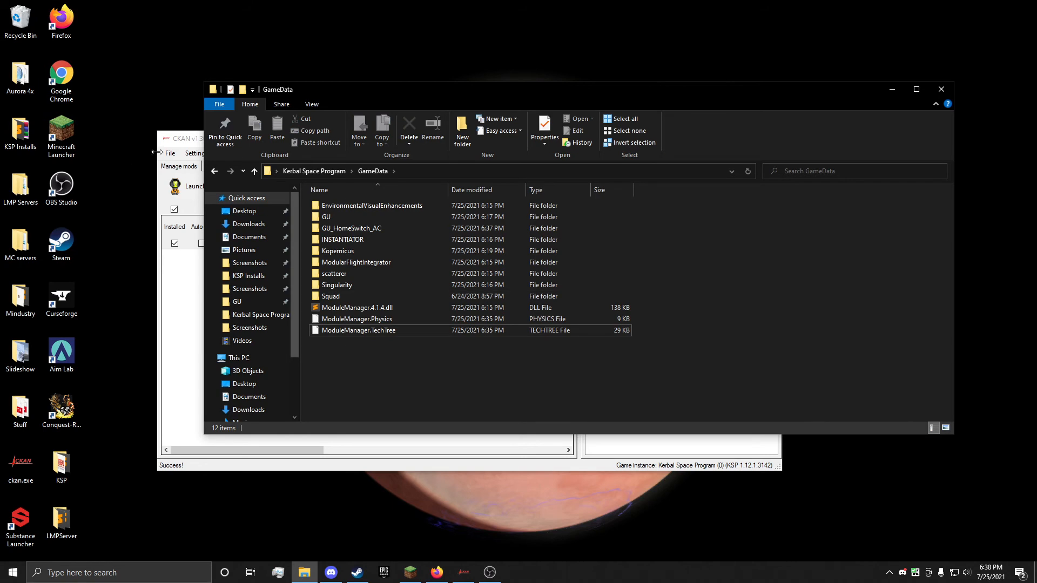
click(194, 189)
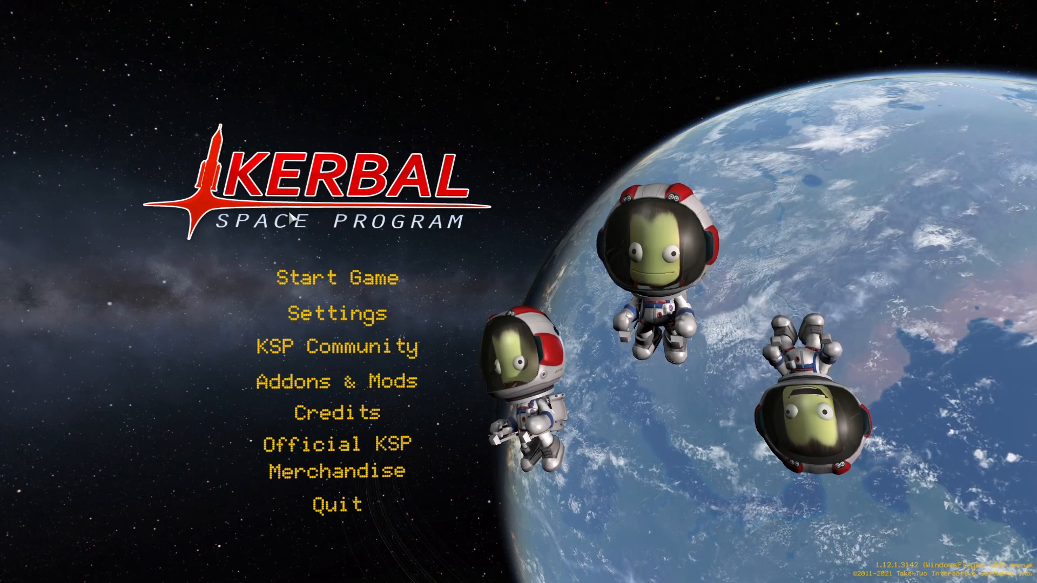
Step: Start a new Sandbox game with the save name 2
click(369, 275)
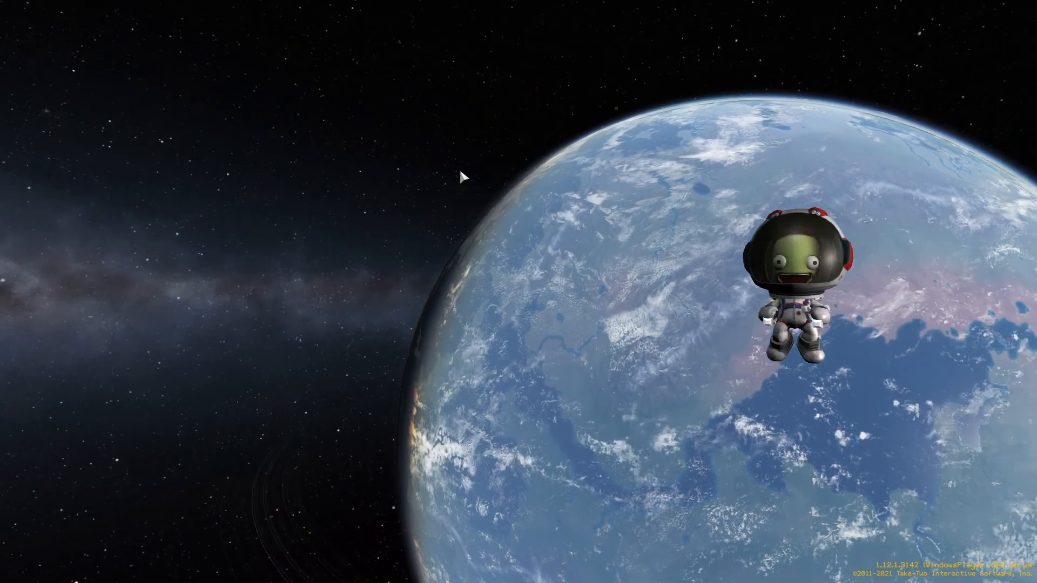
click(453, 208)
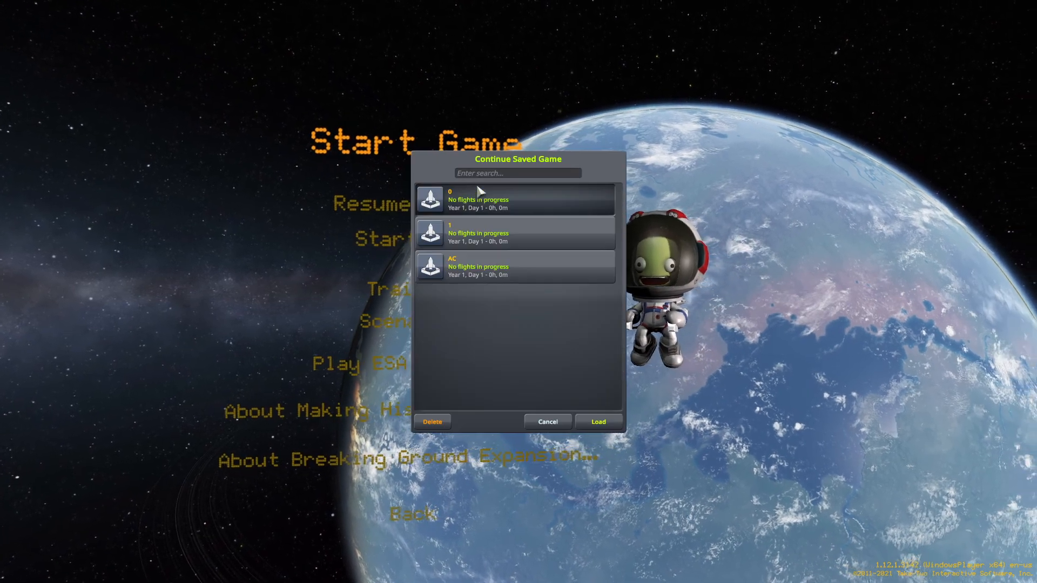
key(Escape)
click(380, 245)
click(534, 236)
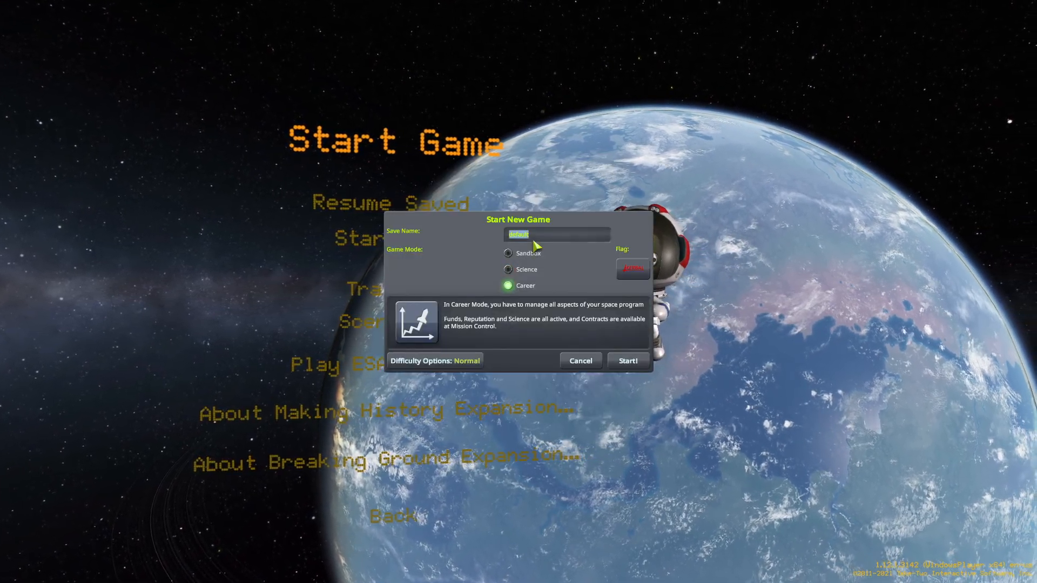
text(AC)
click(514, 252)
click(533, 235)
text(2)
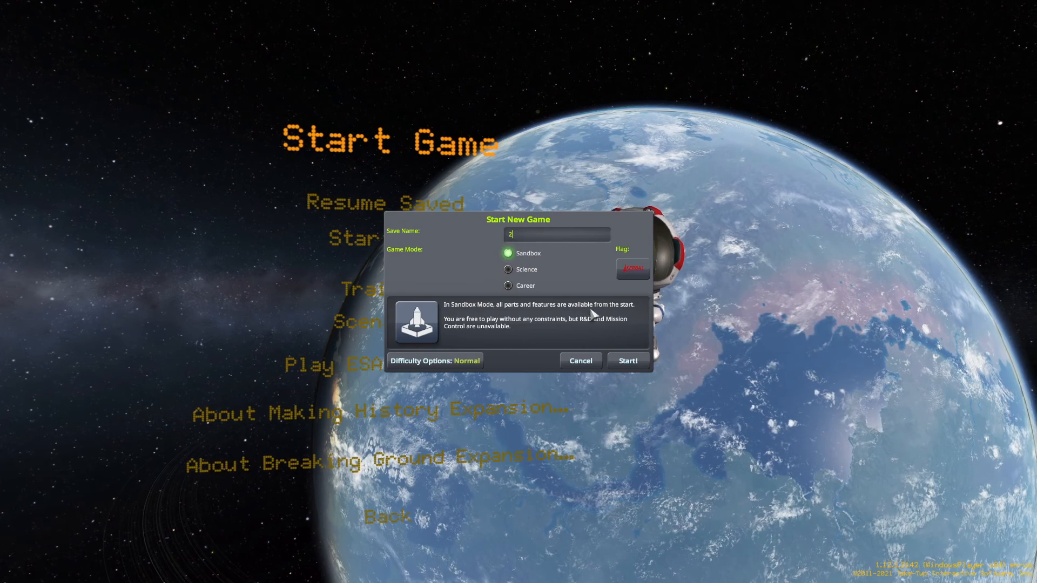
click(628, 361)
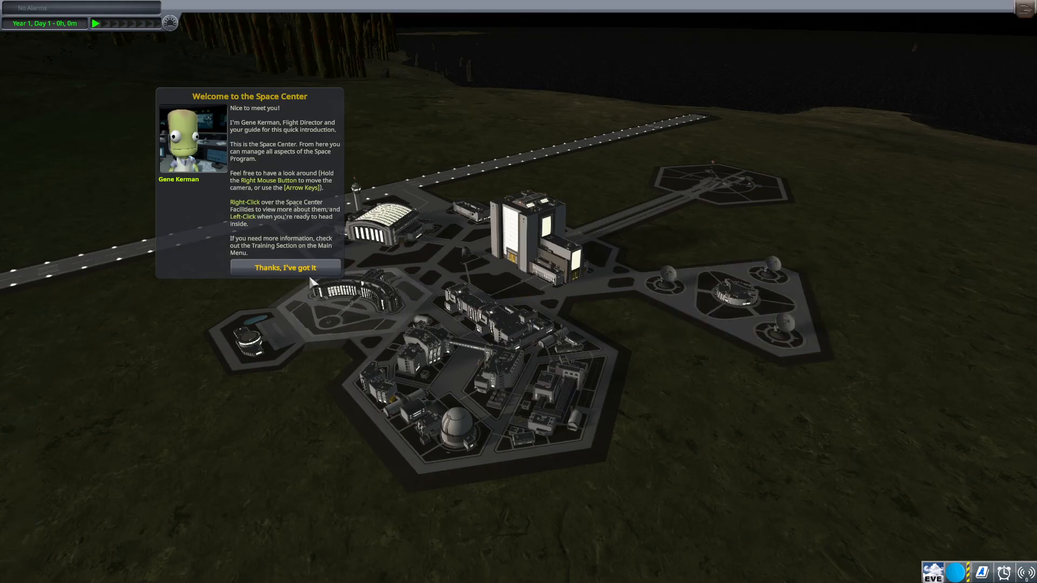
Step: Dismiss the Space Center welcome message and enter the Tracking Station
click(285, 266)
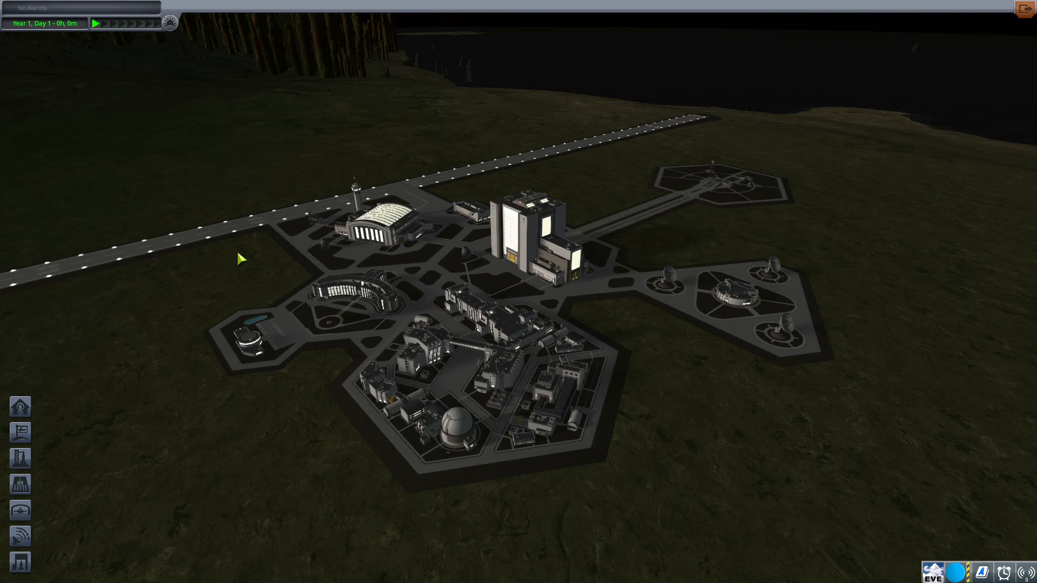
drag(236, 248, 462, 204)
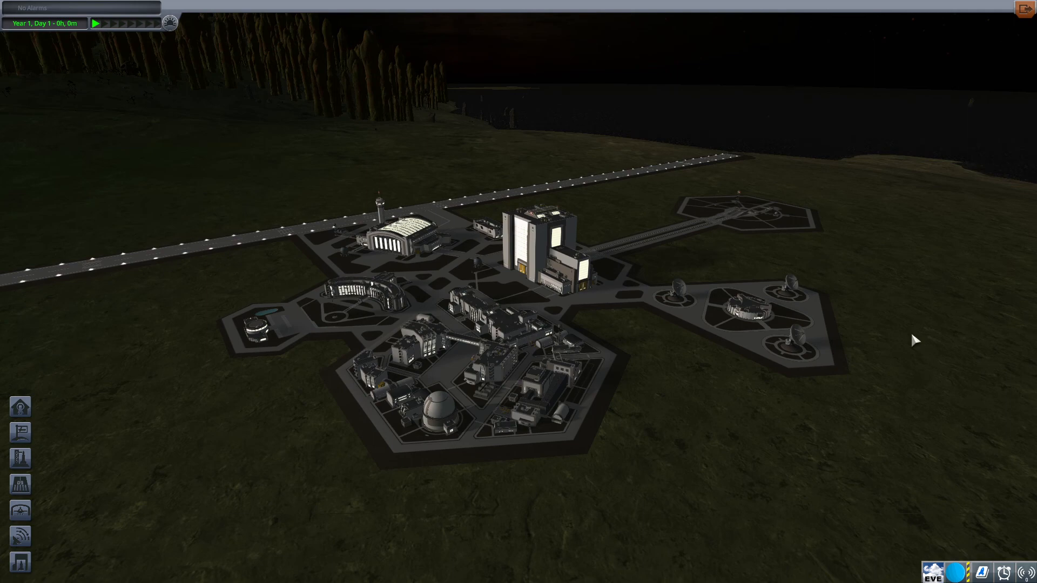
click(781, 311)
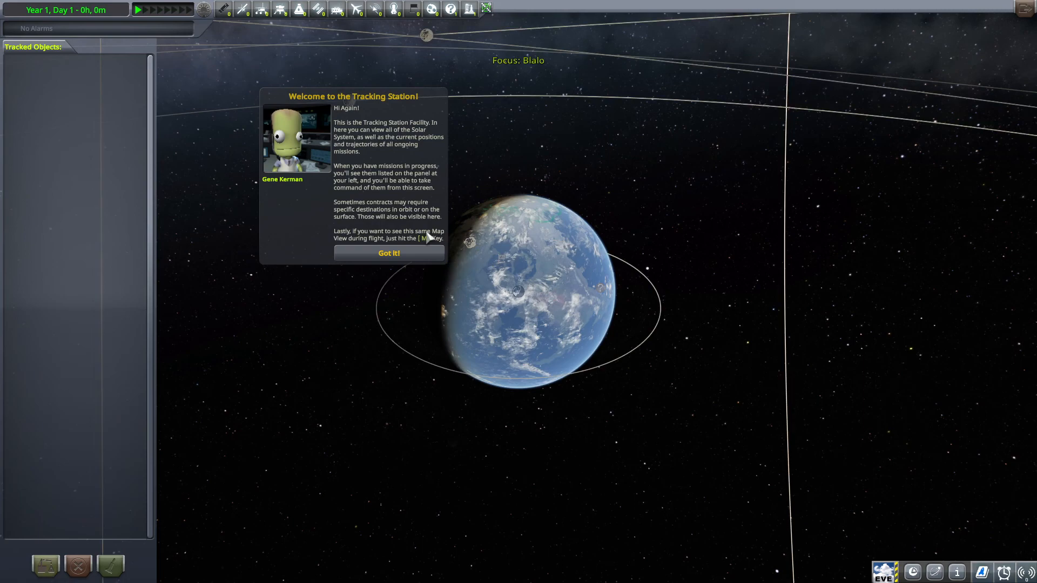
click(412, 251)
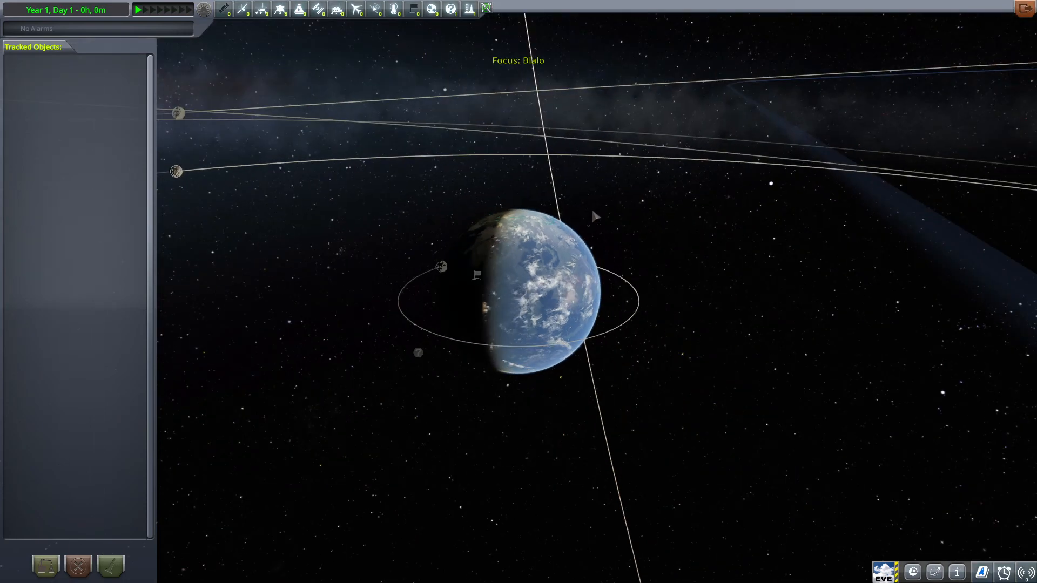
Step: Examine the home planet Blalo, its star system and the surrounding stellar orbits from near and far in the map
scroll(593, 212, down, 12)
drag(593, 212, 592, 446)
scroll(741, 165, down, 15)
scroll(773, 225, down, 15)
scroll(678, 2, down, 15)
scroll(652, 326, down, 15)
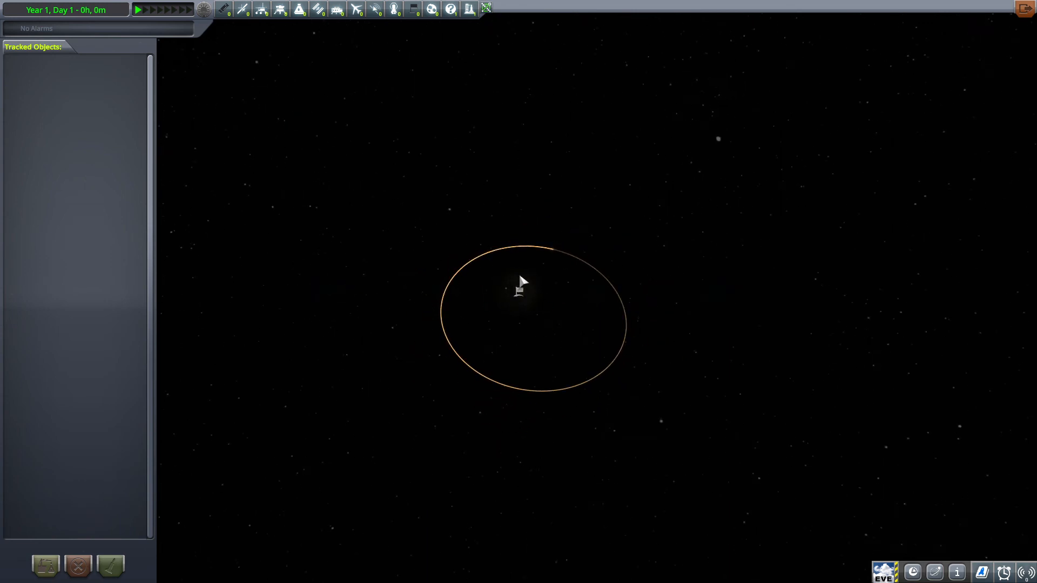
drag(520, 276, 481, 428)
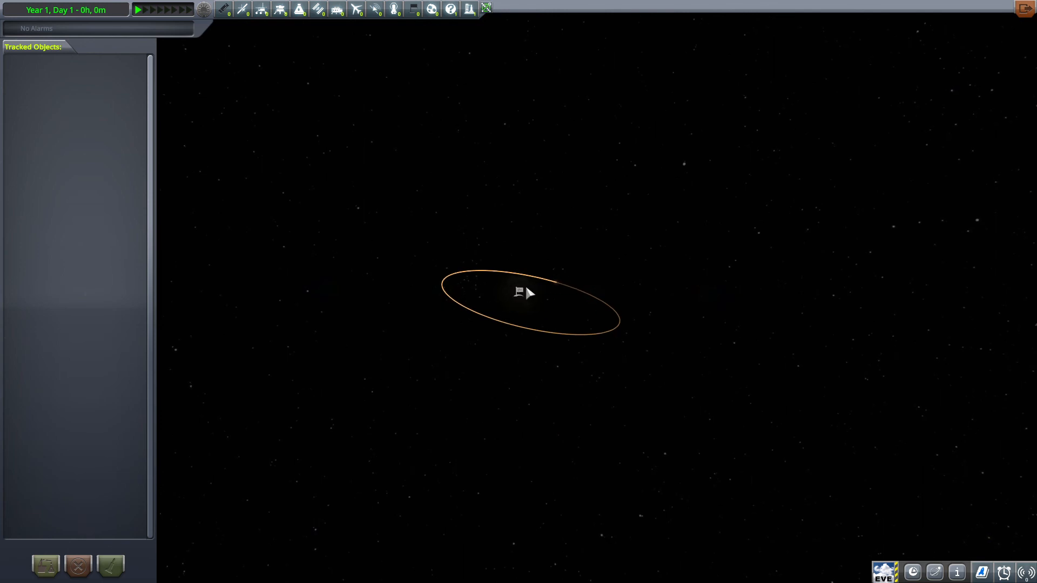
mouse_move(525, 291)
mouse_down()
mouse_move(798, 333)
mouse_move(643, 342)
mouse_move(607, 303)
mouse_move(621, 412)
mouse_up()
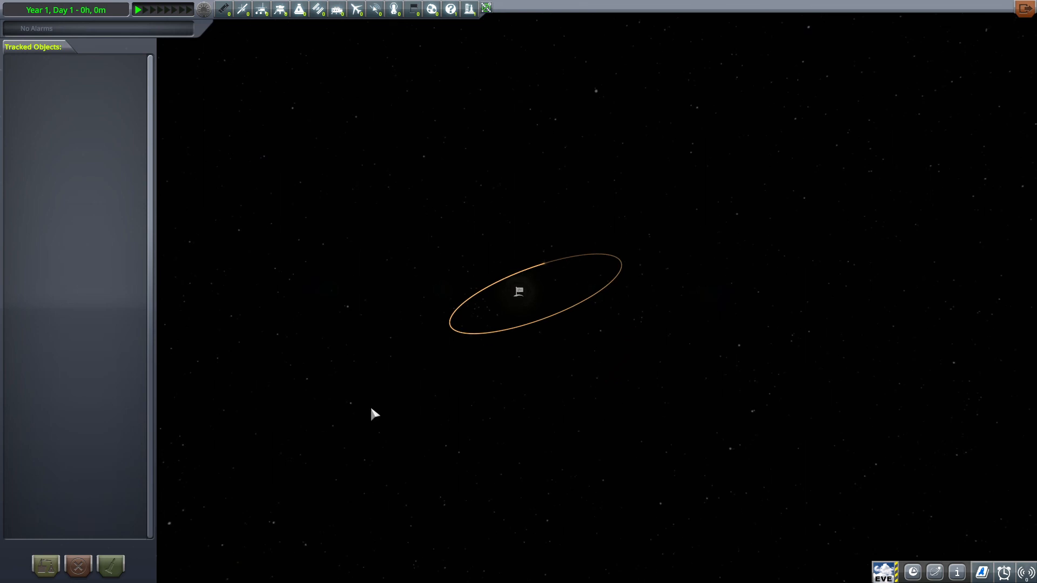
scroll(477, 364, up, 10)
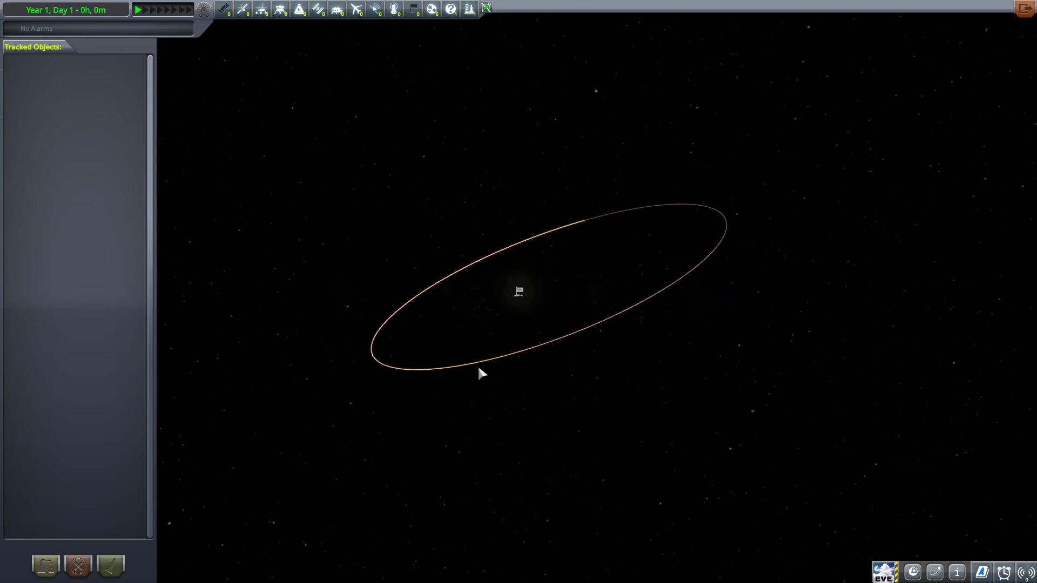
mouse_move(488, 372)
mouse_down()
mouse_move(795, 196)
mouse_move(379, 3)
mouse_up()
scroll(445, 81, down, 10)
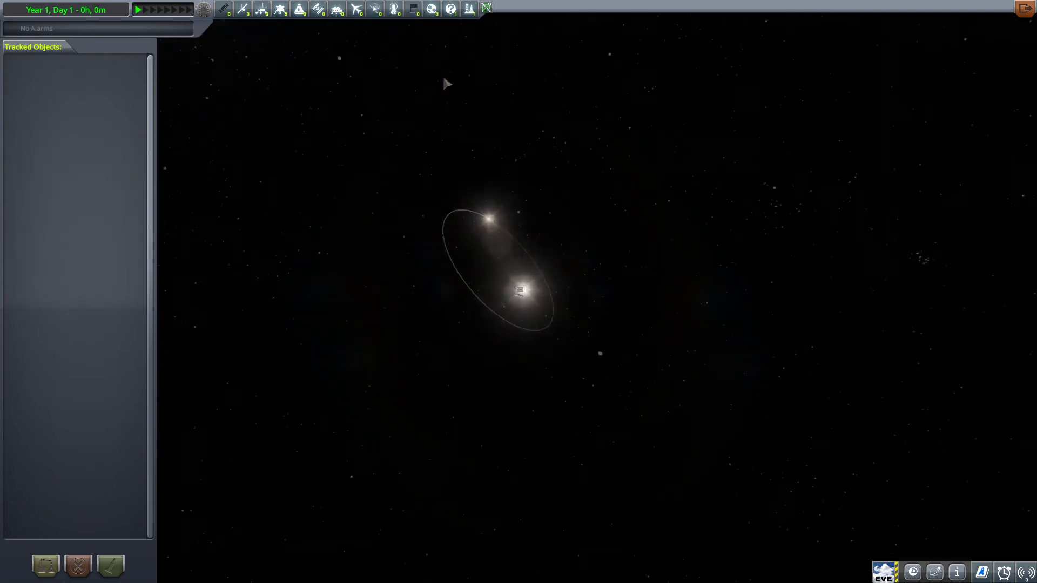
scroll(553, 80, up, 6)
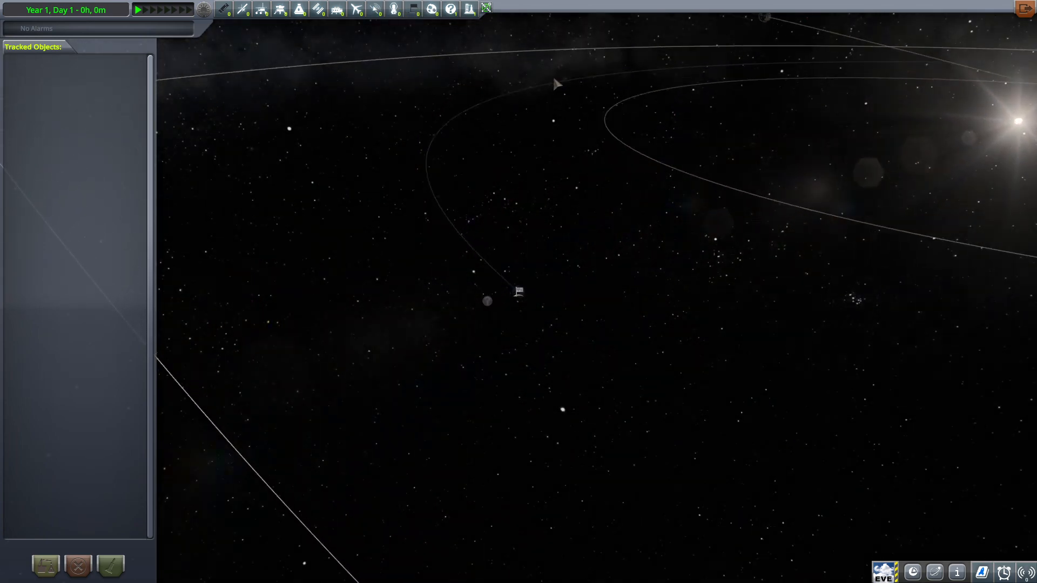
scroll(547, 71, up, 10)
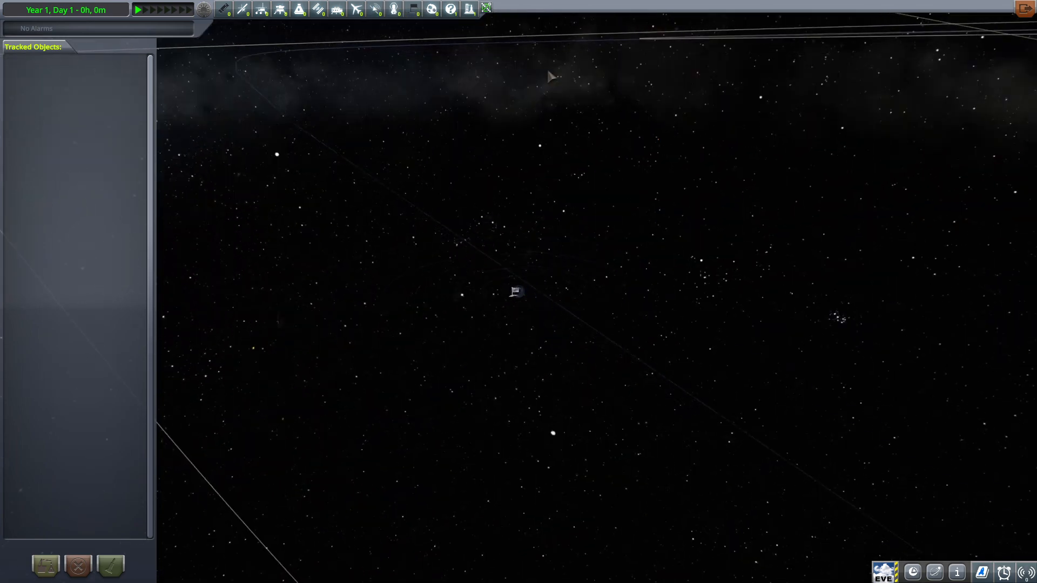
drag(840, 318, 316, 92)
scroll(567, 132, down, 3)
drag(702, 130, 400, 105)
drag(648, 135, 942, 87)
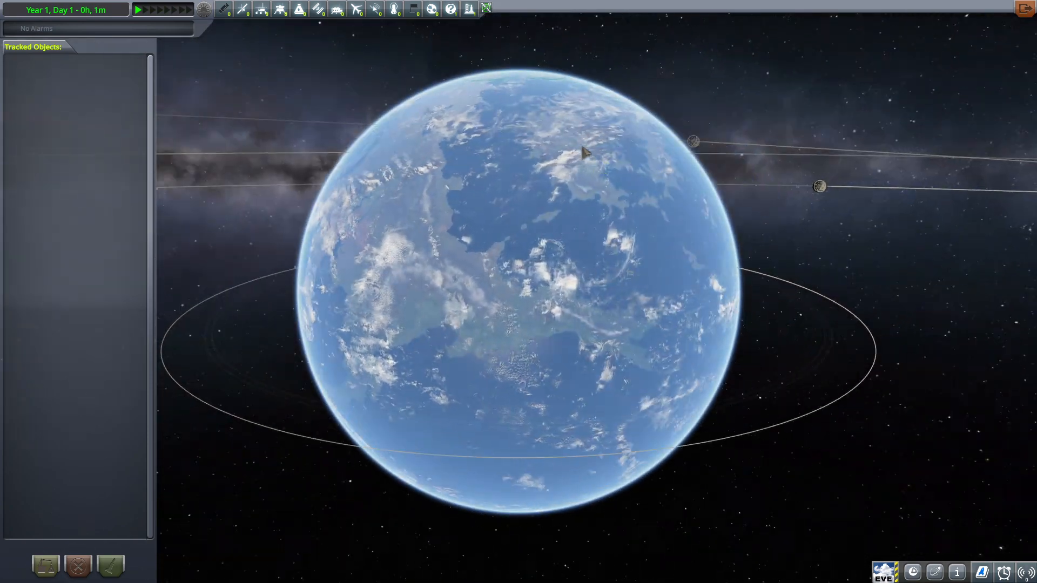
scroll(537, 150, down, 1)
Step: Cycle the map focus through the neighbouring bodies, including Leyn, and back to Blalo
key(Tab)
drag(680, 127, 426, 230)
scroll(705, 230, down, 3)
key(Tab)
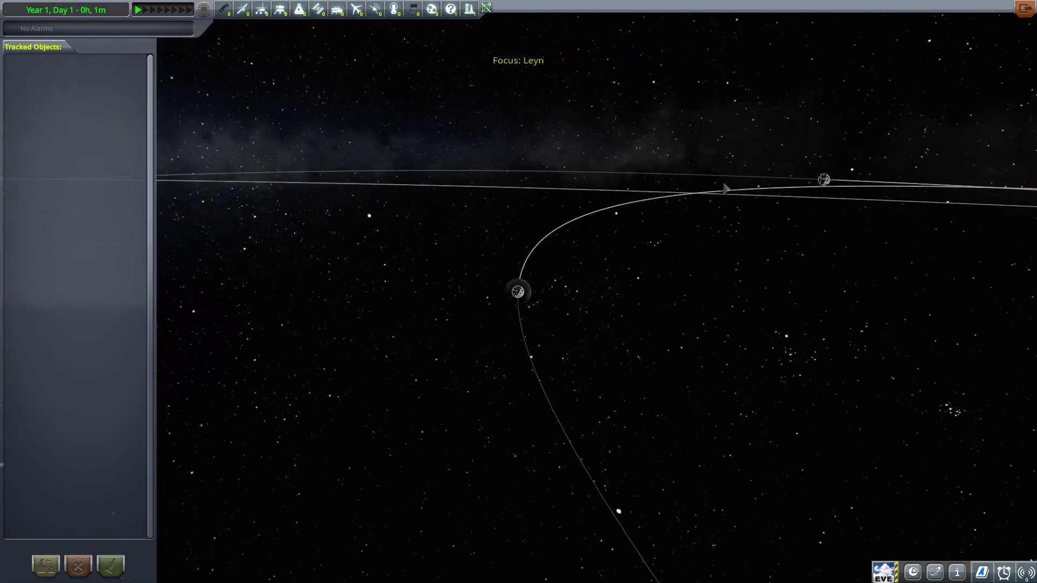
key(Tab)
key(Tab)
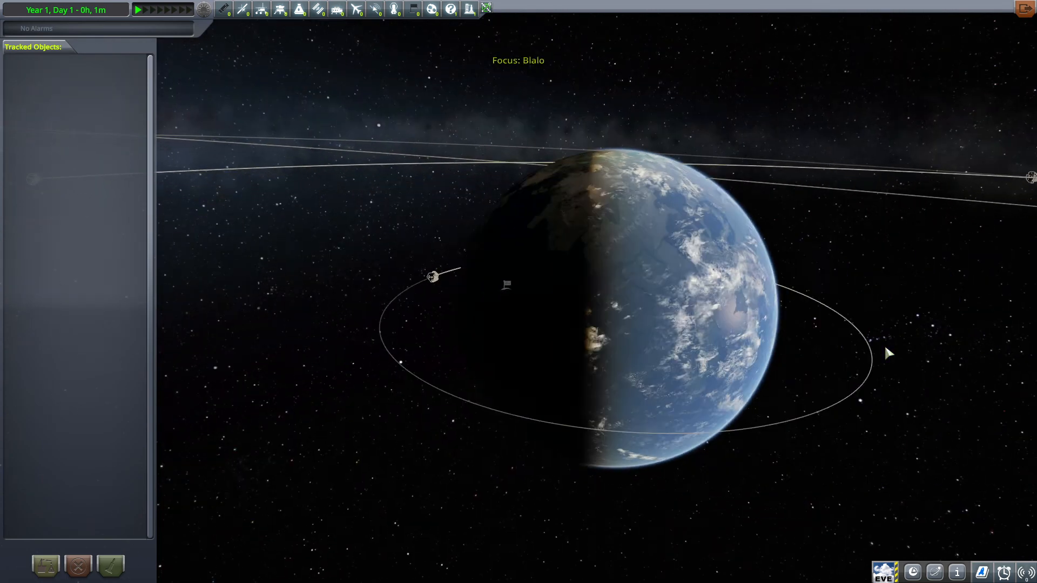